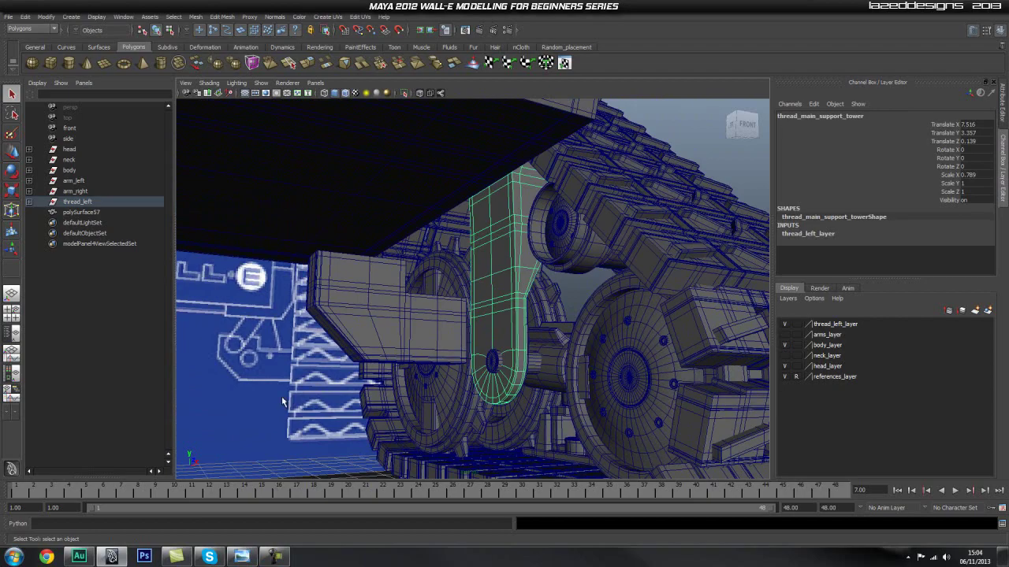
# - Examine the joint views in the wall_e_thread_joint_reference image in Windows Photo Viewer, and return to Maya
pyautogui.keyDown('alt'); pyautogui.moveTo(375, 400); pyautogui.dragTo(371, 367); pyautogui.keyUp('alt')
pyautogui.click(371, 367)
pyautogui.keyDown('alt'); pyautogui.moveTo(276, 366); pyautogui.dragTo(643, 370); pyautogui.keyUp('alt')
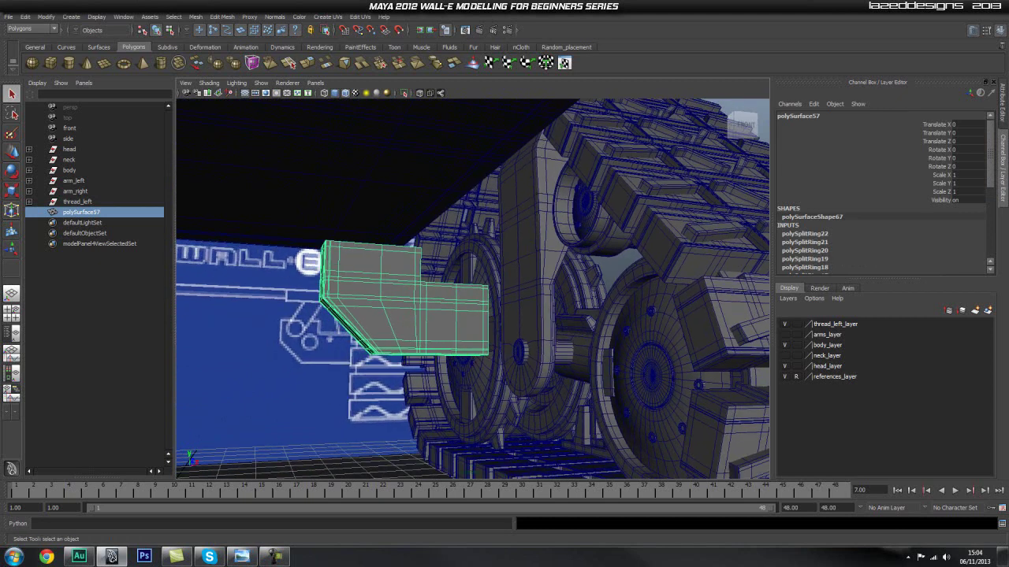
pyautogui.click(242, 556)
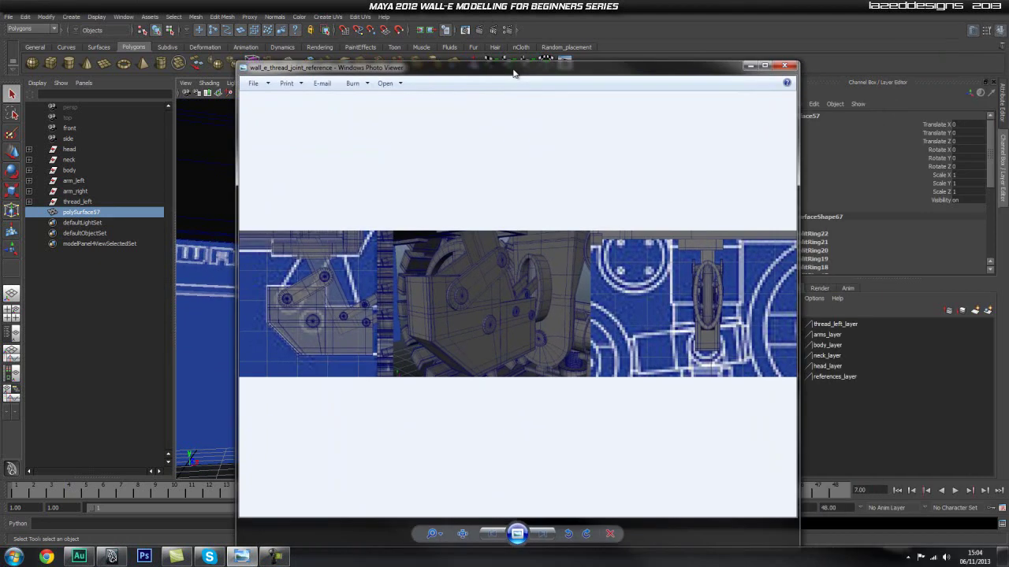
pyautogui.doubleClick(513, 73)
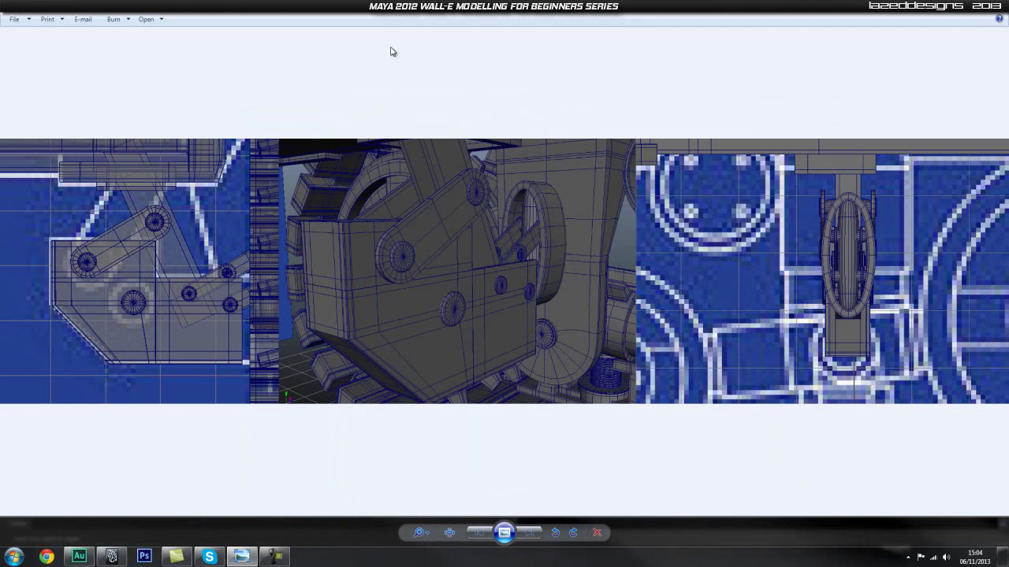
pyautogui.moveTo(409, 13); pyautogui.dragTo(1008, 80)
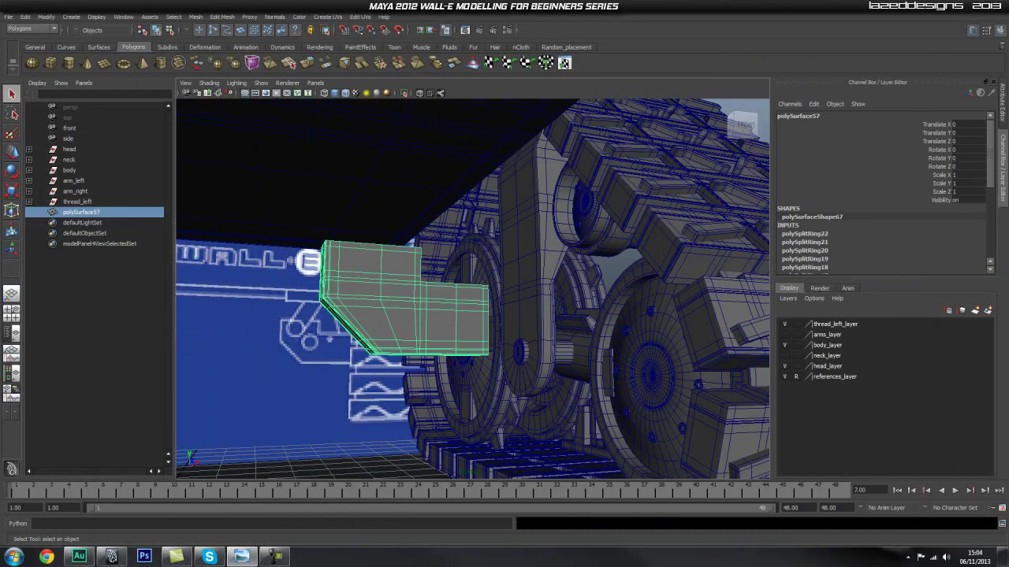
# - Create a polygon pipe primitive on the empty grid beside the left thread
pyautogui.click(345, 348)
pyautogui.keyDown('alt'); pyautogui.moveTo(345, 347); pyautogui.dragTo(364, 367); pyautogui.keyUp('alt')
pyautogui.keyDown('alt'); pyautogui.moveTo(510, 299); pyautogui.dragTo(426, 312); pyautogui.keyUp('alt')
pyautogui.keyDown('alt'); pyautogui.moveTo(426, 312); pyautogui.dragTo(439, 299, button='middle'); pyautogui.keyUp('alt')
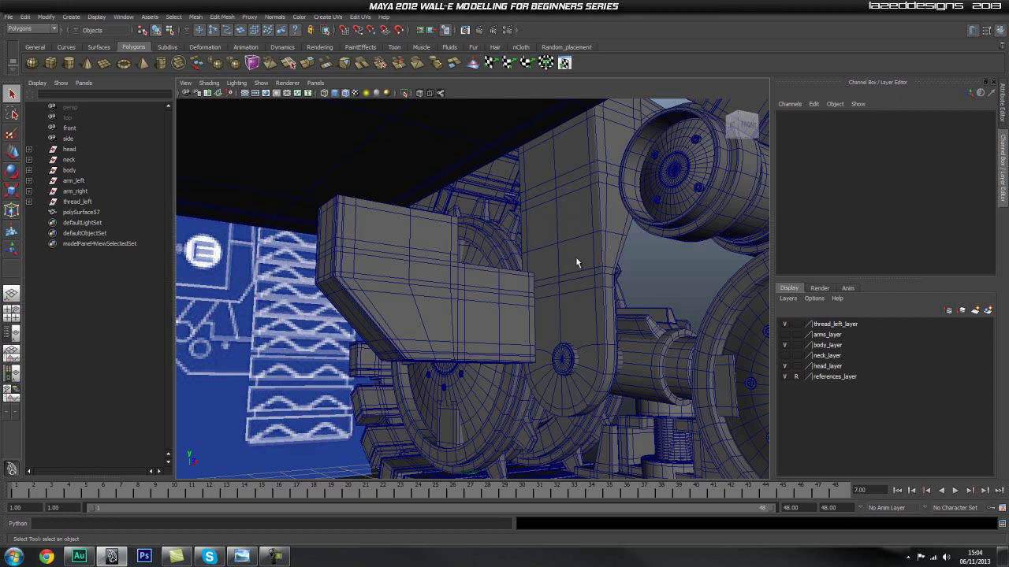
pyautogui.keyDown('alt'); pyautogui.moveTo(383, 315); pyautogui.dragTo(331, 304, button='right'); pyautogui.keyUp('alt')
pyautogui.keyDown('alt'); pyautogui.moveTo(542, 247); pyautogui.dragTo(523, 331); pyautogui.keyUp('alt')
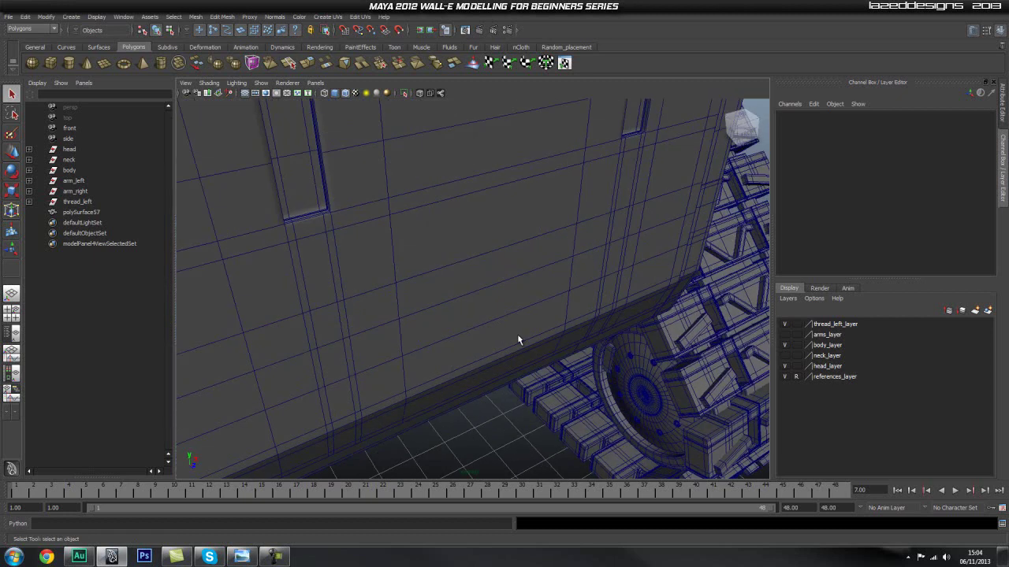
pyautogui.keyDown('alt'); pyautogui.moveTo(522, 331); pyautogui.dragTo(473, 296, button='right'); pyautogui.keyUp('alt')
pyautogui.keyDown('alt'); pyautogui.moveTo(481, 268); pyautogui.dragTo(487, 207, button='middle'); pyautogui.keyUp('alt')
pyautogui.keyDown('alt'); pyautogui.moveTo(487, 206); pyautogui.dragTo(434, 260); pyautogui.keyUp('alt')
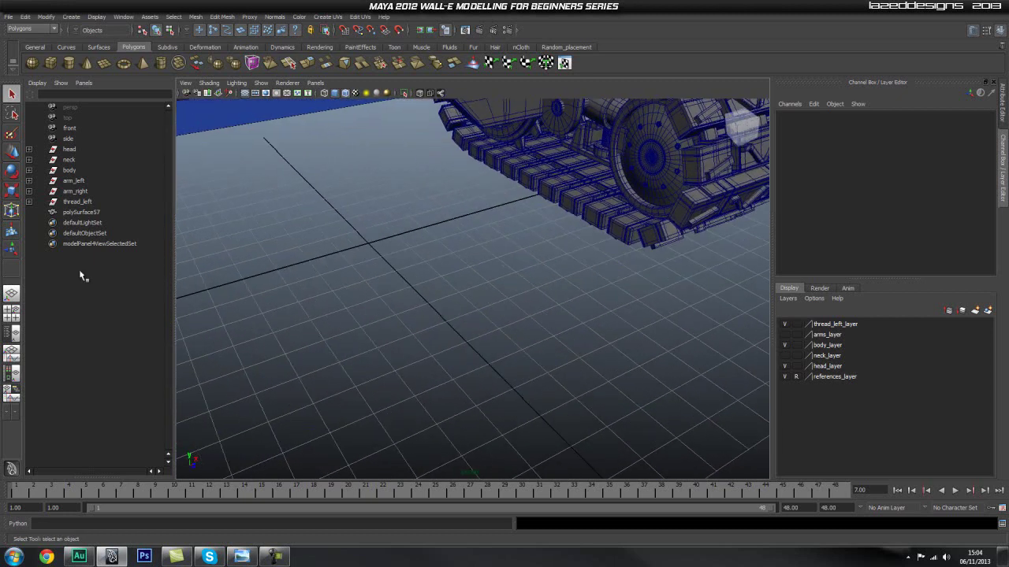
pyautogui.click(178, 63)
pyautogui.moveTo(473, 286); pyautogui.dragTo(457, 321)
pyautogui.moveTo(473, 277); pyautogui.dragTo(473, 266)
# - Scale the pipe into a tall oval ring with Scale Y about 1.837 and Scale Z about 0.497
pyautogui.keyDown('alt'); pyautogui.moveTo(360, 302); pyautogui.dragTo(485, 288, button='right'); pyautogui.keyUp('alt')
pyautogui.keyDown('alt'); pyautogui.moveTo(460, 319); pyautogui.dragTo(552, 357); pyautogui.keyUp('alt')
pyautogui.press('q')
pyautogui.press('r')
pyautogui.press('w')
pyautogui.press('r')
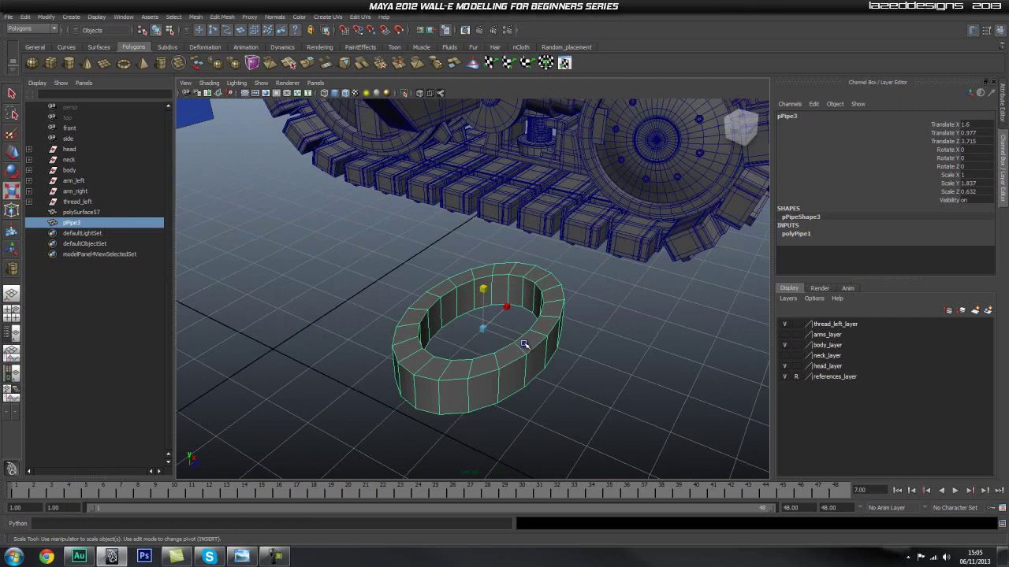
pyautogui.moveTo(526, 344); pyautogui.dragTo(517, 344, button='middle')
pyautogui.keyDown('alt'); pyautogui.moveTo(515, 342); pyautogui.dragTo(761, 414); pyautogui.keyUp('alt')
# - Move the oval pipe along Z away from the body to about Translate Z 9.051
pyautogui.press('w')
pyautogui.keyDown('alt'); pyautogui.moveTo(761, 414); pyautogui.dragTo(503, 340, button='middle'); pyautogui.keyUp('alt')
pyautogui.keyDown('alt'); pyautogui.moveTo(503, 340); pyautogui.dragTo(434, 340, button='right'); pyautogui.keyUp('alt')
pyautogui.click(507, 323)
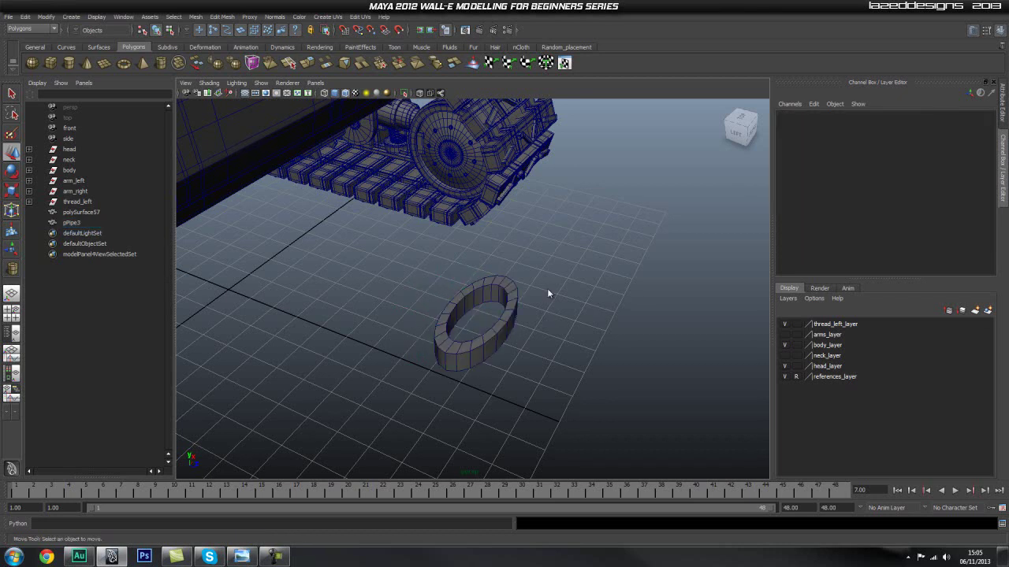
pyautogui.press('space')
pyautogui.moveTo(505, 286); pyautogui.dragTo(499, 289)
pyautogui.keyDown('alt'); pyautogui.moveTo(541, 354); pyautogui.dragTo(544, 260, button='right'); pyautogui.keyUp('alt')
pyautogui.keyDown('alt'); pyautogui.moveTo(543, 260); pyautogui.dragTo(577, 207, button='middle'); pyautogui.keyUp('alt')
pyautogui.keyDown('alt'); pyautogui.moveTo(345, 363); pyautogui.dragTo(462, 245, button='middle'); pyautogui.keyUp('alt')
pyautogui.keyDown('alt'); pyautogui.moveTo(462, 246); pyautogui.dragTo(588, 245, button='right'); pyautogui.keyUp('alt')
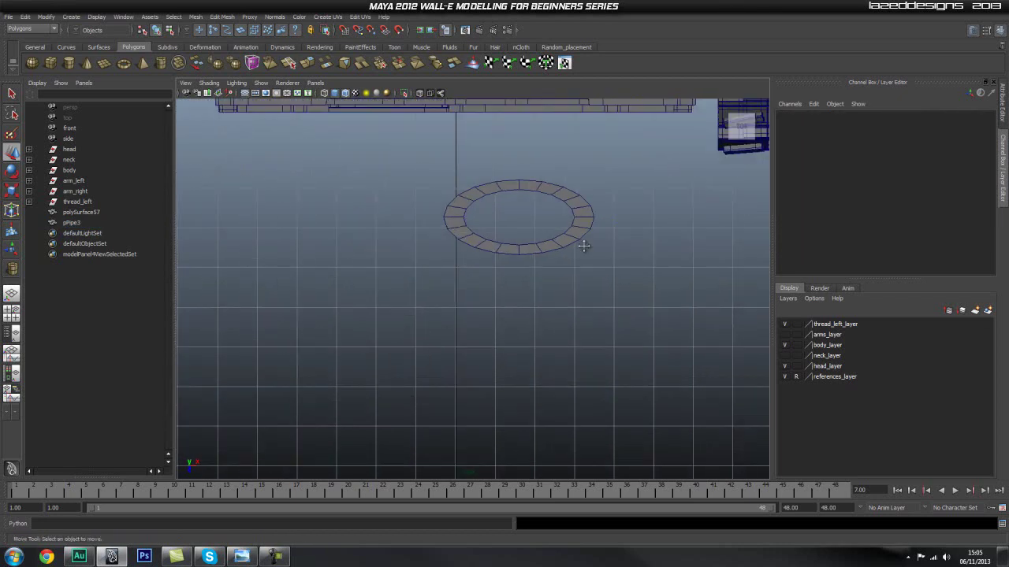
pyautogui.keyDown('alt'); pyautogui.moveTo(561, 230); pyautogui.dragTo(491, 317, button='middle'); pyautogui.keyUp('alt')
pyautogui.keyDown('alt'); pyautogui.moveTo(491, 318); pyautogui.dragTo(544, 315, button='right'); pyautogui.keyUp('alt')
pyautogui.click(458, 267)
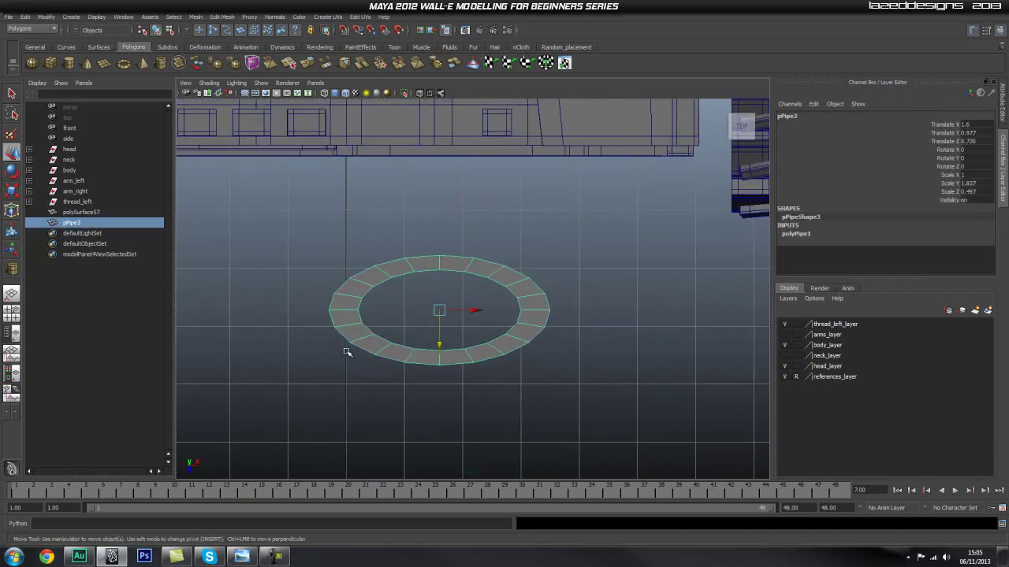
pyautogui.moveTo(431, 359); pyautogui.dragTo(439, 377, button='middle')
# - Refine the pipe's oval proportions to about Scale X 0.839 and Scale Z 0.454
pyautogui.press('r')
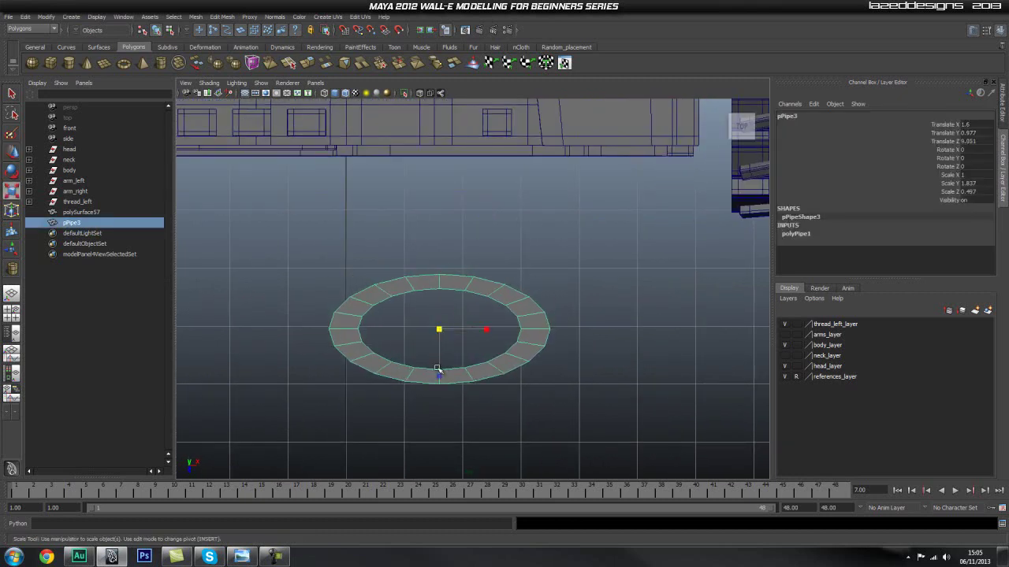
pyautogui.moveTo(441, 376); pyautogui.dragTo(442, 372)
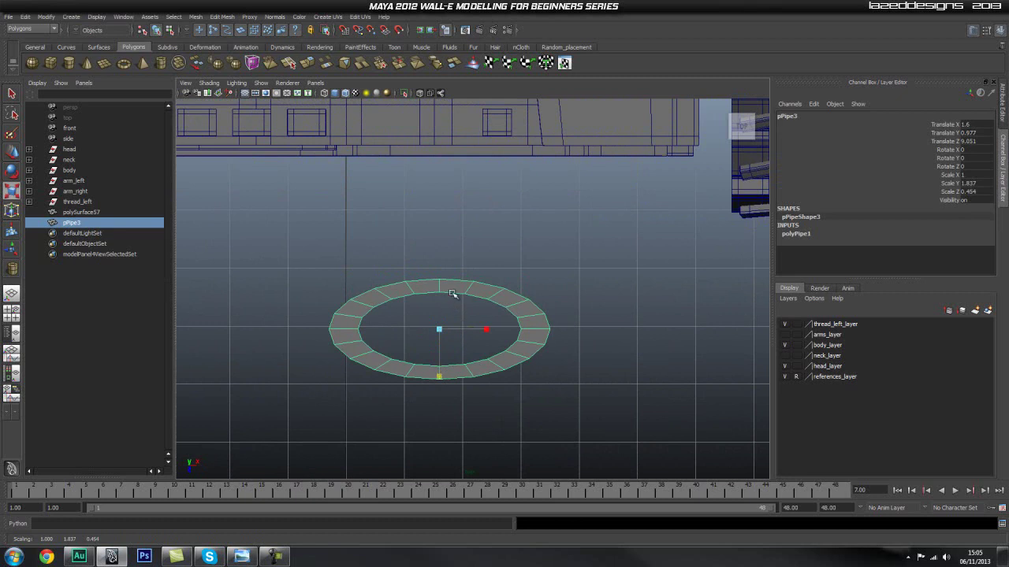
pyautogui.moveTo(487, 329); pyautogui.dragTo(470, 295)
pyautogui.click(485, 269)
pyautogui.press('space')
pyautogui.keyDown('alt'); pyautogui.moveTo(471, 338); pyautogui.dragTo(505, 359); pyautogui.keyUp('alt')
pyautogui.keyDown('alt'); pyautogui.moveTo(504, 360); pyautogui.dragTo(477, 352, button='right'); pyautogui.keyUp('alt')
pyautogui.click(457, 357)
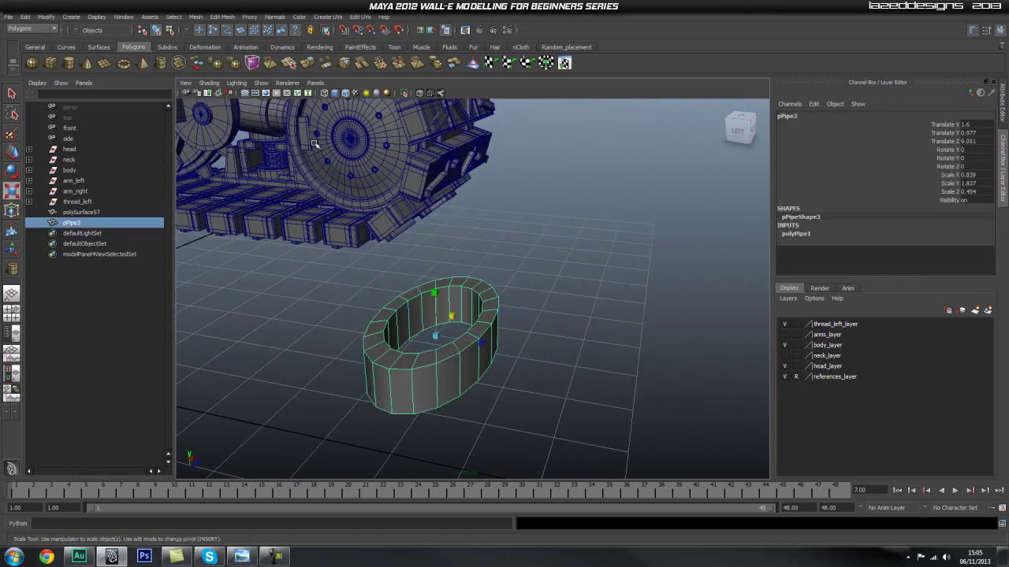
# - Detach the Edit Mesh commands as a floating window beside the model
pyautogui.click(223, 16)
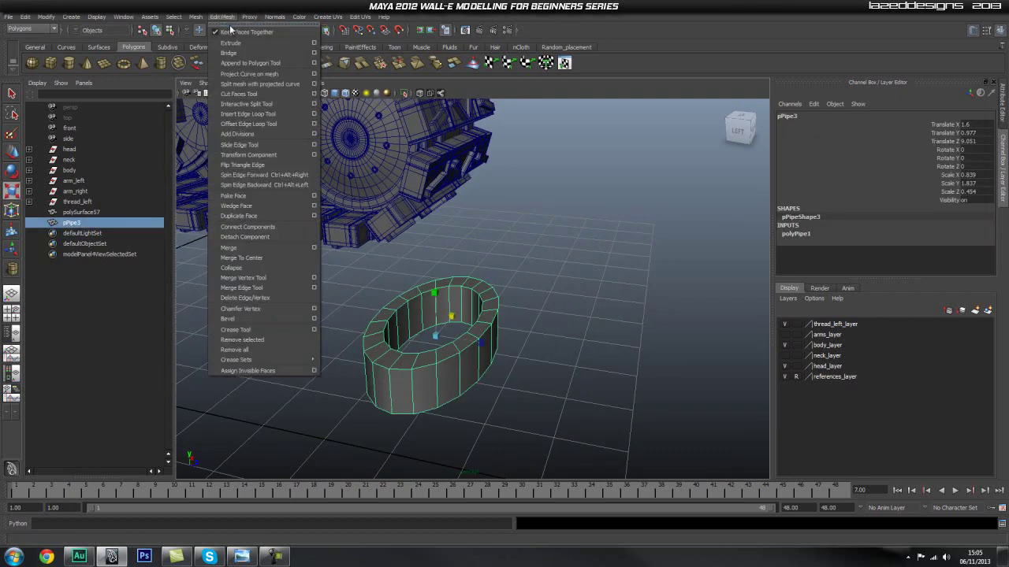
pyautogui.click(237, 25)
pyautogui.moveTo(258, 18); pyautogui.dragTo(680, 118)
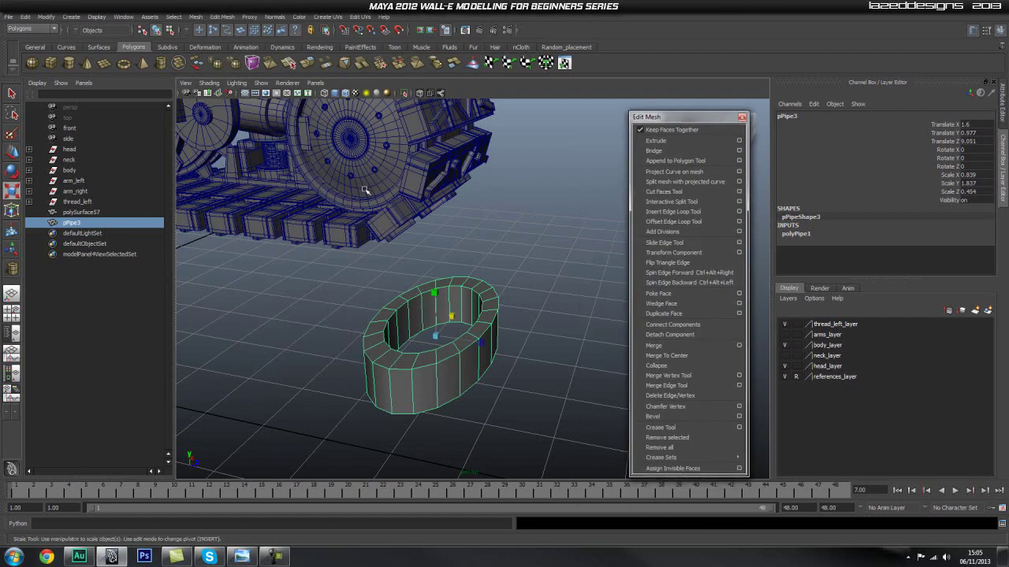
# - Insert supporting edge loops close to the pipe's upper inner and outer rims and its lower outer rim
pyautogui.keyDown('alt'); pyautogui.moveTo(355, 236); pyautogui.dragTo(410, 217, button='right'); pyautogui.keyUp('alt')
pyautogui.keyDown('alt'); pyautogui.moveTo(411, 217); pyautogui.dragTo(443, 133, button='middle'); pyautogui.keyUp('alt')
pyautogui.keyDown('alt'); pyautogui.moveTo(444, 133); pyautogui.dragTo(438, 178); pyautogui.keyUp('alt')
pyautogui.keyDown('alt'); pyautogui.moveTo(514, 269); pyautogui.dragTo(443, 236, button='right'); pyautogui.keyUp('alt')
pyautogui.keyDown('alt'); pyautogui.moveTo(443, 236); pyautogui.dragTo(459, 168, button='middle'); pyautogui.keyUp('alt')
pyautogui.keyDown('alt'); pyautogui.moveTo(394, 205); pyautogui.dragTo(453, 211, button='right'); pyautogui.keyUp('alt')
pyautogui.keyDown('alt'); pyautogui.moveTo(453, 211); pyautogui.dragTo(444, 378); pyautogui.keyUp('alt')
pyautogui.click(694, 213)
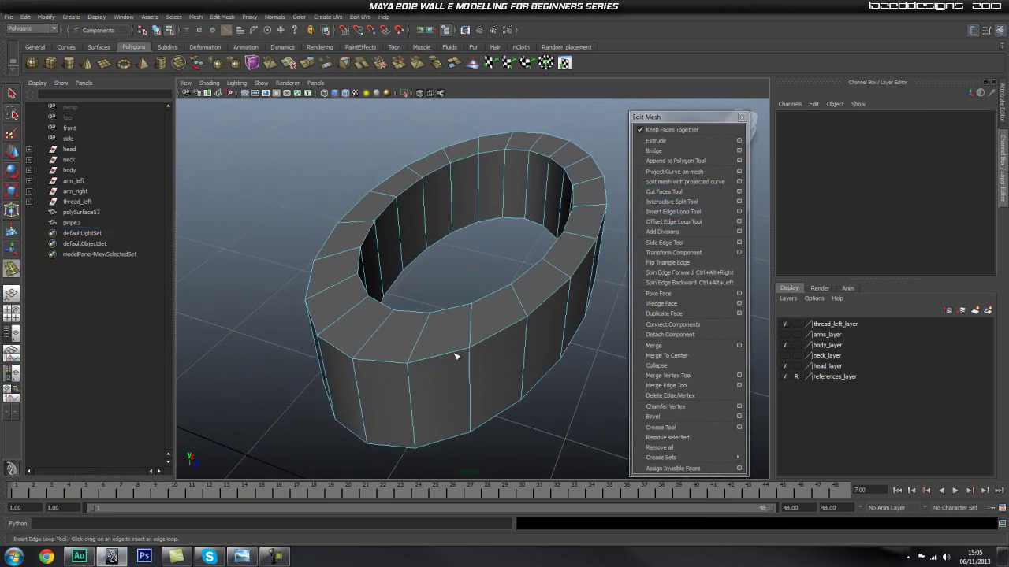
pyautogui.moveTo(473, 316); pyautogui.dragTo(474, 353)
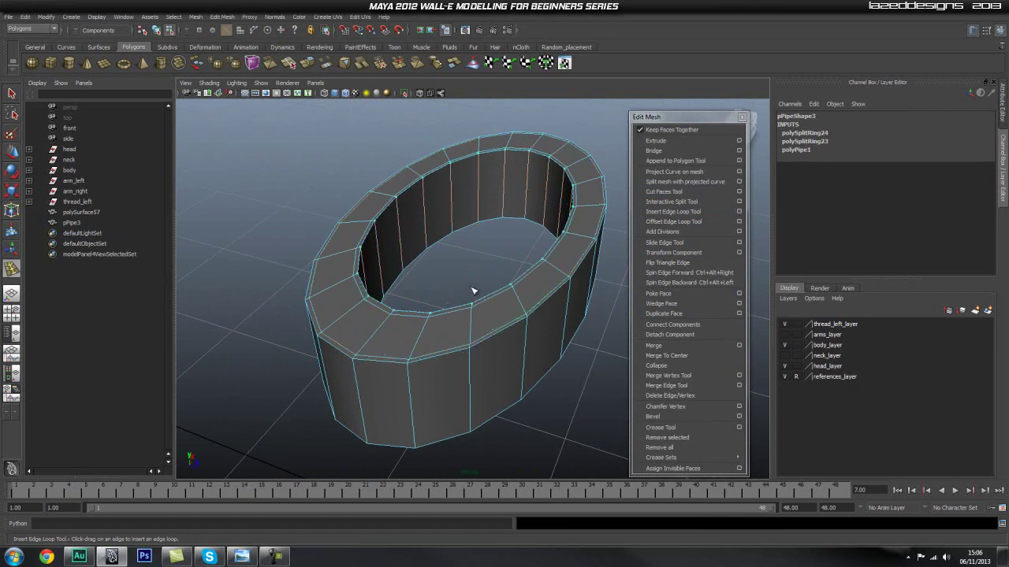
pyautogui.moveTo(473, 309)
pyautogui.mouseDown()
pyautogui.moveTo(466, 360)
pyautogui.moveTo(428, 311)
pyautogui.moveTo(488, 306)
pyautogui.mouseUp()
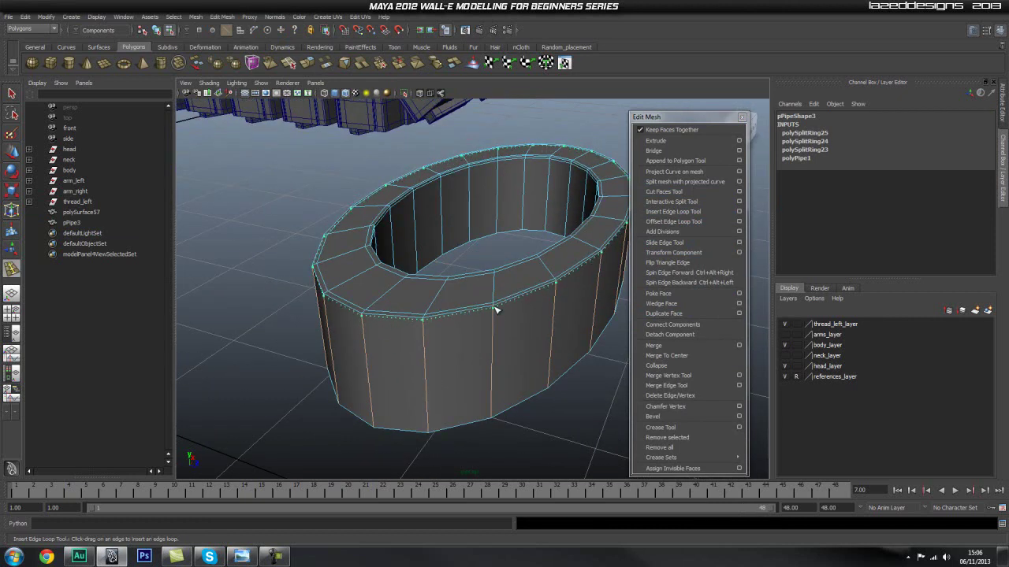
pyautogui.click(495, 310)
pyautogui.keyDown('alt'); pyautogui.moveTo(477, 387); pyautogui.dragTo(488, 369); pyautogui.keyUp('alt')
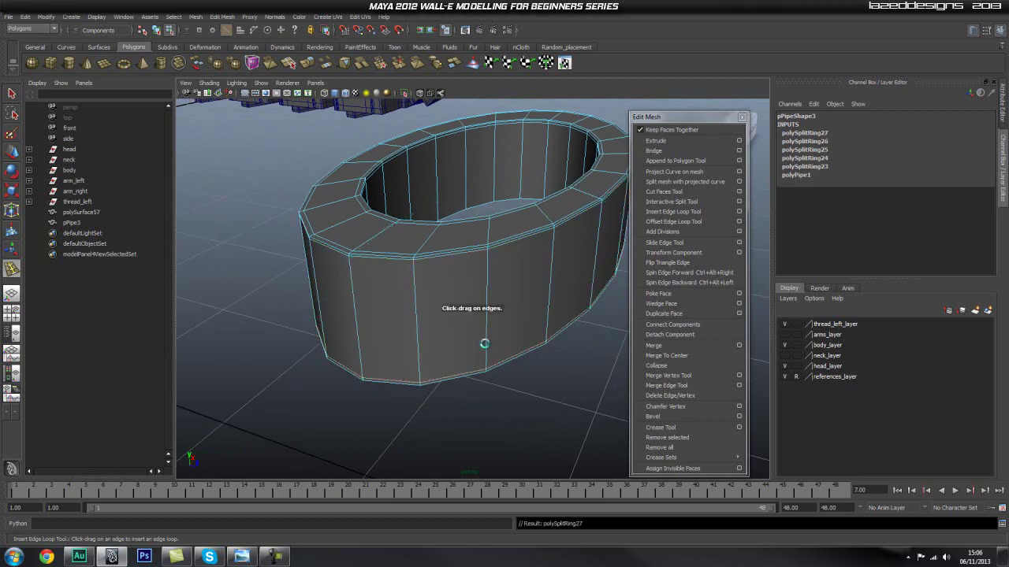
# - Insert supporting edge loops near both underside rims and the lower inner wall of the pipe, and return to object selection
pyautogui.keyDown('alt'); pyautogui.moveTo(442, 251); pyautogui.dragTo(565, 275); pyautogui.keyUp('alt')
pyautogui.keyDown('alt'); pyautogui.moveTo(406, 205); pyautogui.dragTo(455, 321); pyautogui.keyUp('alt')
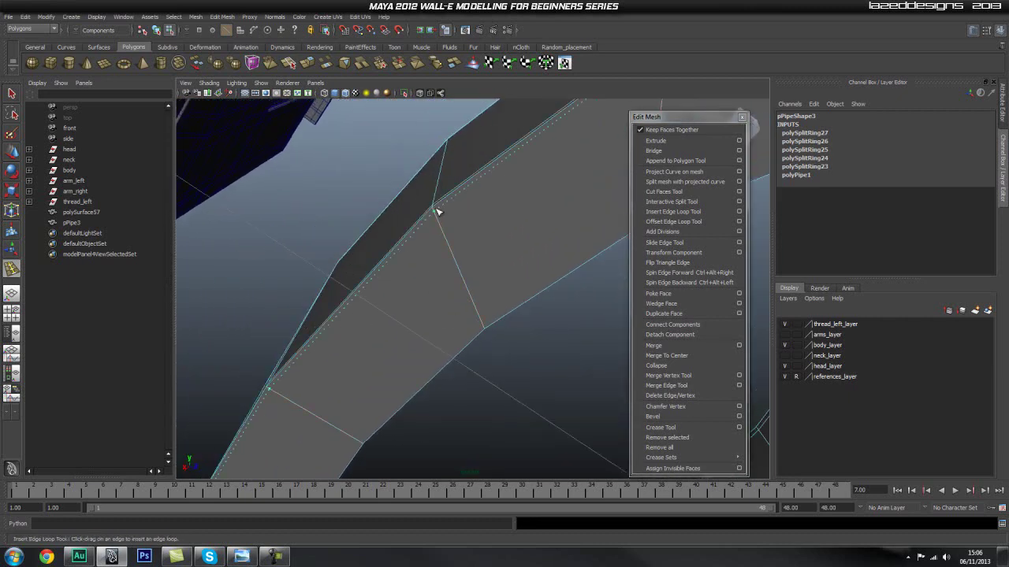
pyautogui.moveTo(438, 212); pyautogui.dragTo(438, 212)
pyautogui.moveTo(484, 326); pyautogui.dragTo(485, 326)
pyautogui.keyDown('alt'); pyautogui.moveTo(487, 329); pyautogui.dragTo(445, 387); pyautogui.keyUp('alt')
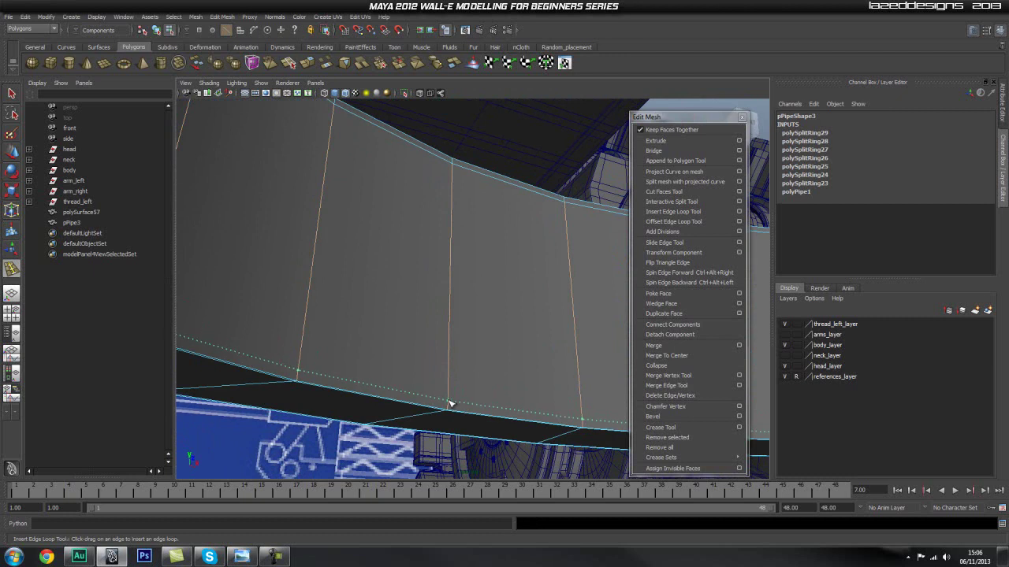
pyautogui.moveTo(449, 408); pyautogui.dragTo(466, 355)
pyautogui.moveTo(467, 356); pyautogui.dragTo(497, 347, button='right')
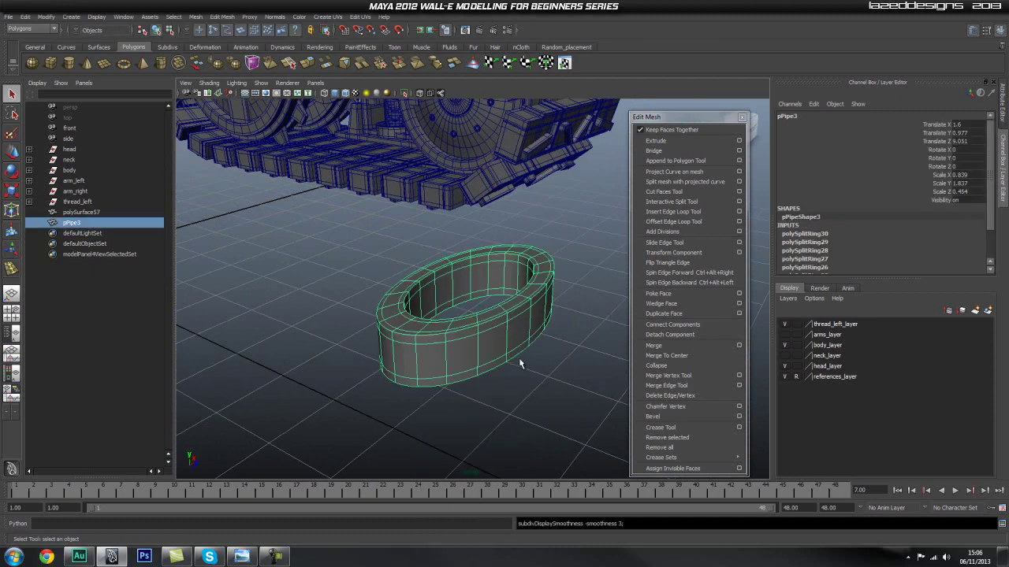
pyautogui.click(544, 354)
# - Stand the oval pipe upright by setting its Rotate Z to 90
pyautogui.keyDown('alt'); pyautogui.moveTo(545, 354); pyautogui.dragTo(886, 239); pyautogui.keyUp('alt')
pyautogui.scroll(-3, 396, 317)
pyautogui.click(483, 352)
pyautogui.click(541, 352)
pyautogui.click(521, 352)
pyautogui.press('e')
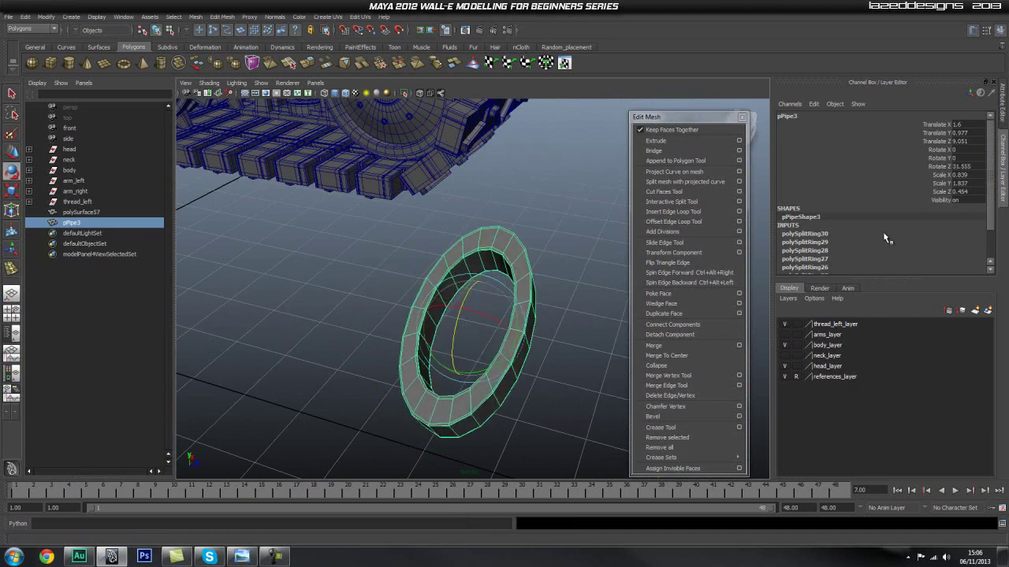
pyautogui.click(963, 167)
pyautogui.press('Return')
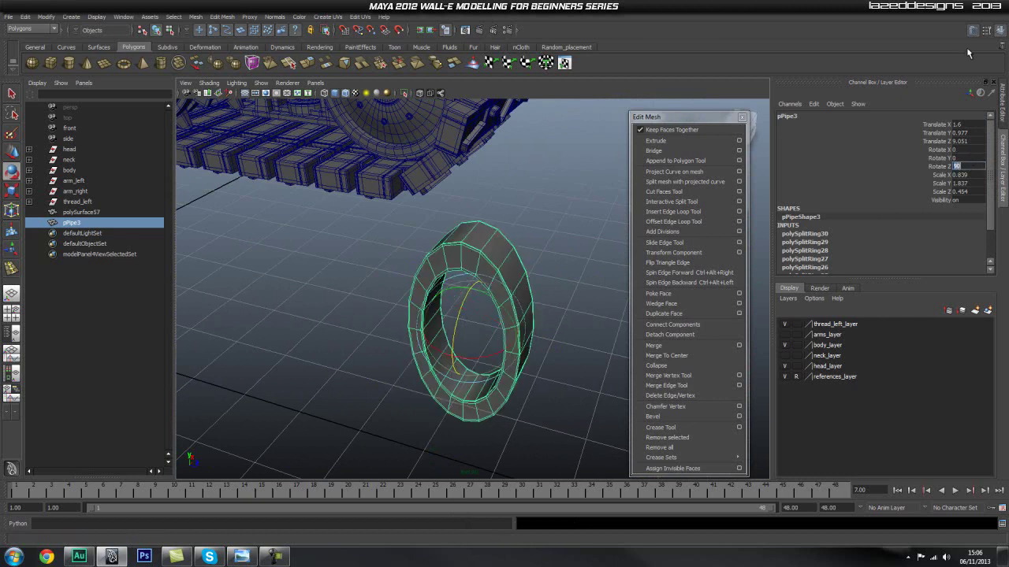
# - Vertex-snap the oval pipe onto the face of the thread's main support tower, beside the side bracket
pyautogui.keyDown('alt'); pyautogui.moveTo(415, 227); pyautogui.dragTo(359, 213, button='right'); pyautogui.keyUp('alt')
pyautogui.keyDown('alt'); pyautogui.moveTo(359, 213); pyautogui.dragTo(347, 189); pyautogui.keyUp('alt')
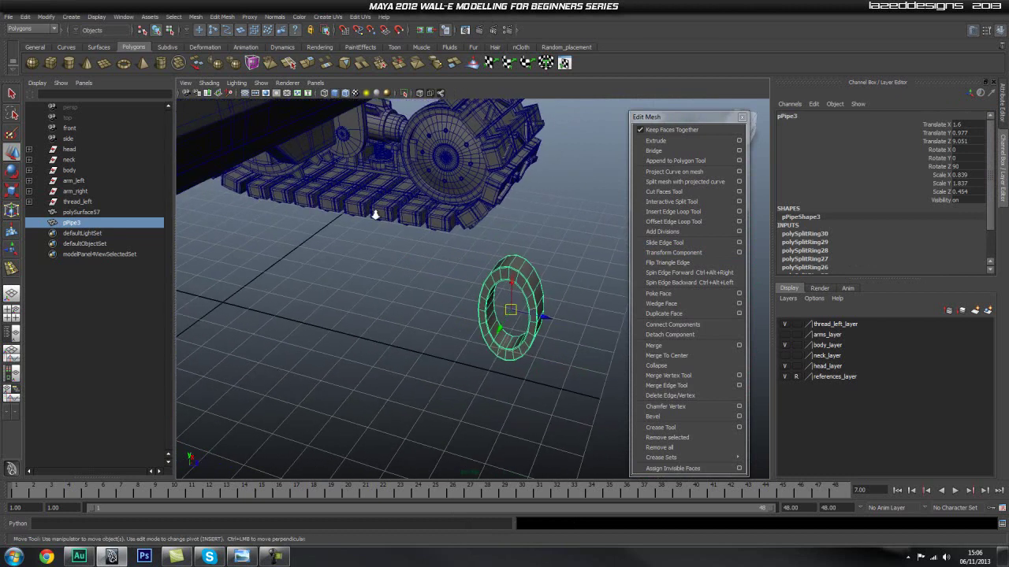
pyautogui.keyDown('alt'); pyautogui.moveTo(347, 189); pyautogui.dragTo(385, 168, button='right'); pyautogui.keyUp('alt')
pyautogui.keyDown('alt'); pyautogui.moveTo(385, 169); pyautogui.dragTo(403, 127); pyautogui.keyUp('alt')
pyautogui.moveTo(403, 127)
pyautogui.keyDown('alt'); pyautogui.mouseDown(button='middle')
pyautogui.moveTo(424, 137)
pyautogui.moveTo(405, 144)
pyautogui.mouseUp(button='middle'); pyautogui.keyUp('alt')
pyautogui.press('v')
pyautogui.moveTo(284, 150); pyautogui.dragTo(286, 147, button='middle')
pyautogui.keyDown('alt'); pyautogui.moveTo(288, 147); pyautogui.dragTo(361, 184, button='right'); pyautogui.keyUp('alt')
pyautogui.keyDown('alt'); pyautogui.moveTo(361, 185); pyautogui.dragTo(397, 203); pyautogui.keyUp('alt')
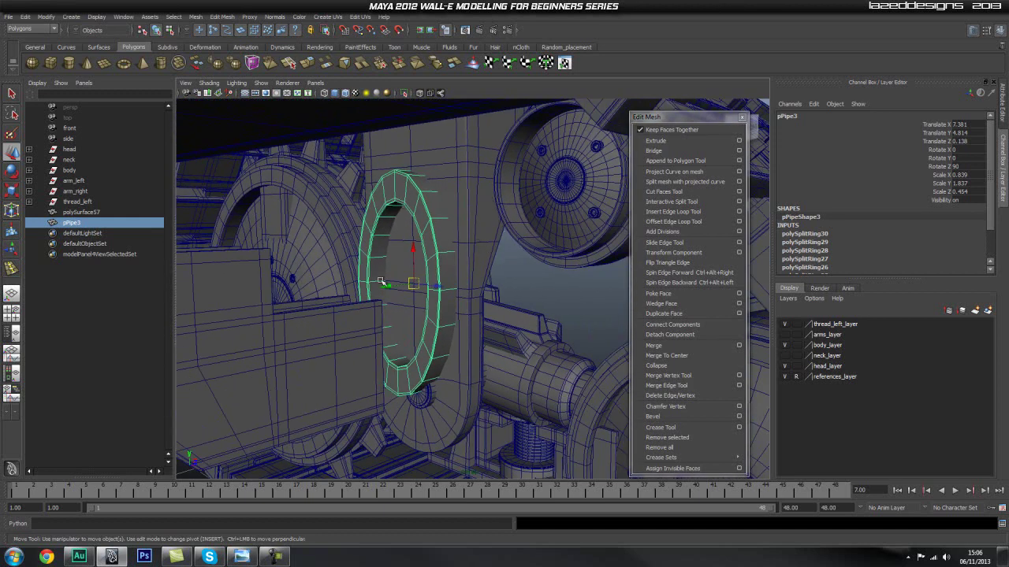
# - Scale the pipe down uniformly to about 0.477 × 1.044 × 0.258 and raise it to about Translate Y 4.912
pyautogui.press('r')
pyautogui.moveTo(415, 282); pyautogui.dragTo(360, 343)
pyautogui.press('w')
pyautogui.moveTo(409, 248)
pyautogui.mouseDown()
pyautogui.moveTo(412, 219)
pyautogui.moveTo(414, 244)
pyautogui.mouseUp()
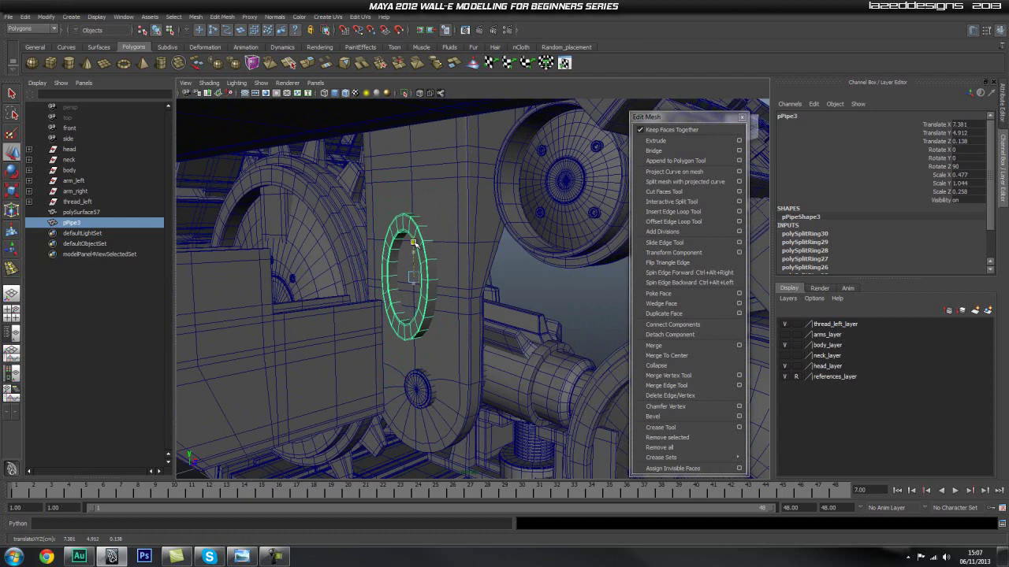
# - Lengthen the oval pipe slightly to about Scale X 0.517
pyautogui.press('r')
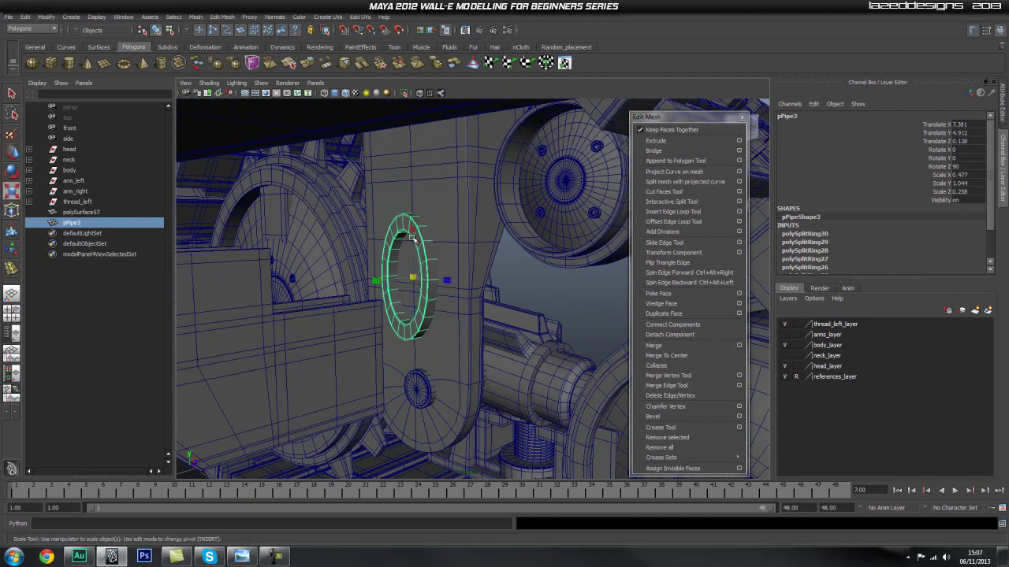
pyautogui.moveTo(415, 230); pyautogui.dragTo(417, 226)
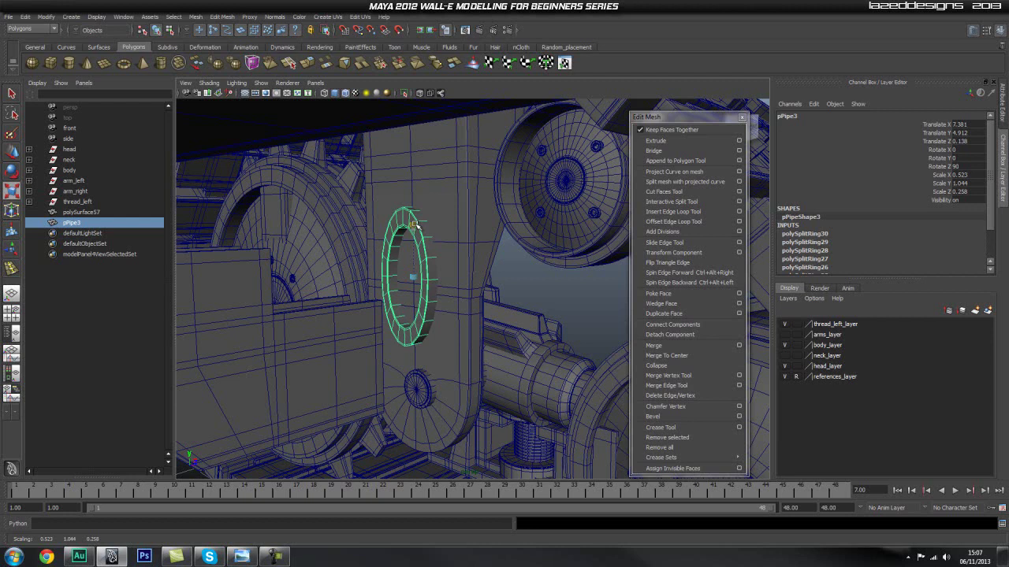
pyautogui.moveTo(416, 226); pyautogui.dragTo(413, 228)
# - Move the oval pipe outward from the support tower to about Translate X 7.274
pyautogui.press('w')
pyautogui.keyDown('alt'); pyautogui.moveTo(344, 450); pyautogui.dragTo(380, 284); pyautogui.keyUp('alt')
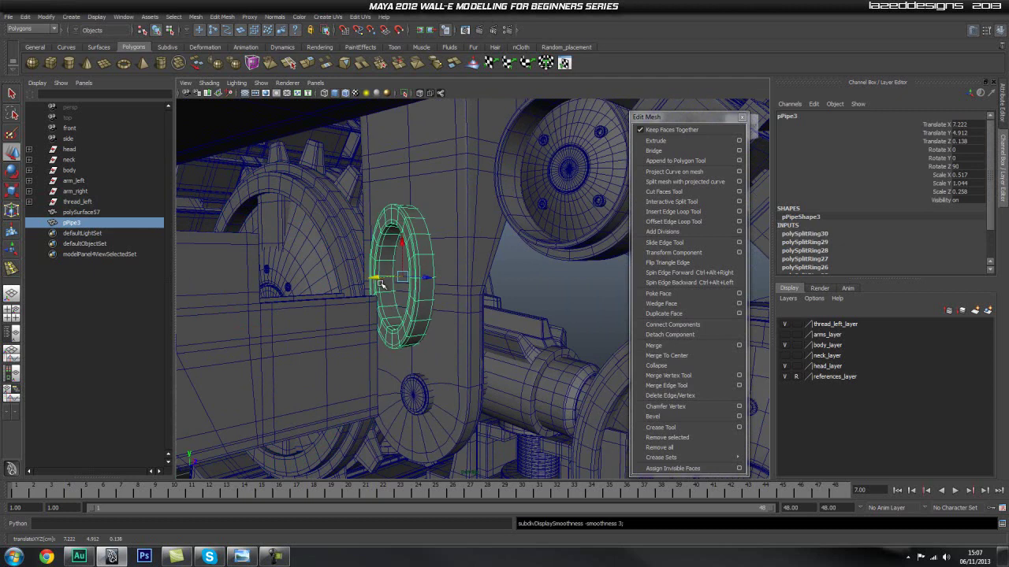
pyautogui.click(331, 471)
pyautogui.click(413, 305)
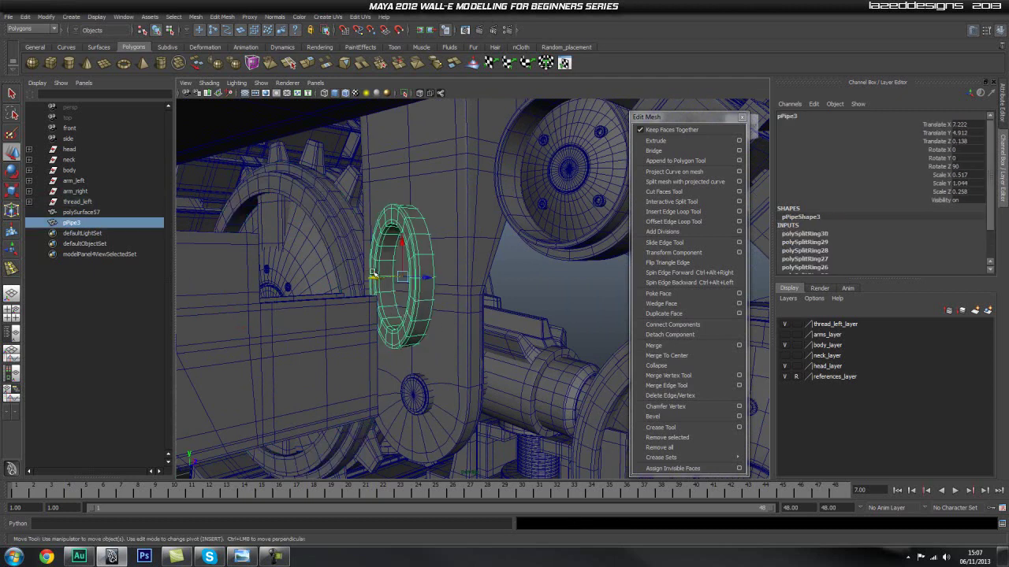
pyautogui.moveTo(379, 274); pyautogui.dragTo(376, 277)
pyautogui.hotkey('ctrl', 'z')
pyautogui.hotkey('ctrl', 'z')
pyautogui.click(420, 259)
pyautogui.moveTo(374, 276); pyautogui.dragTo(365, 280)
# - Deepen the oval pipe to about Scale Y 1.493 and check its fit between the tower and the bracket
pyautogui.press('r')
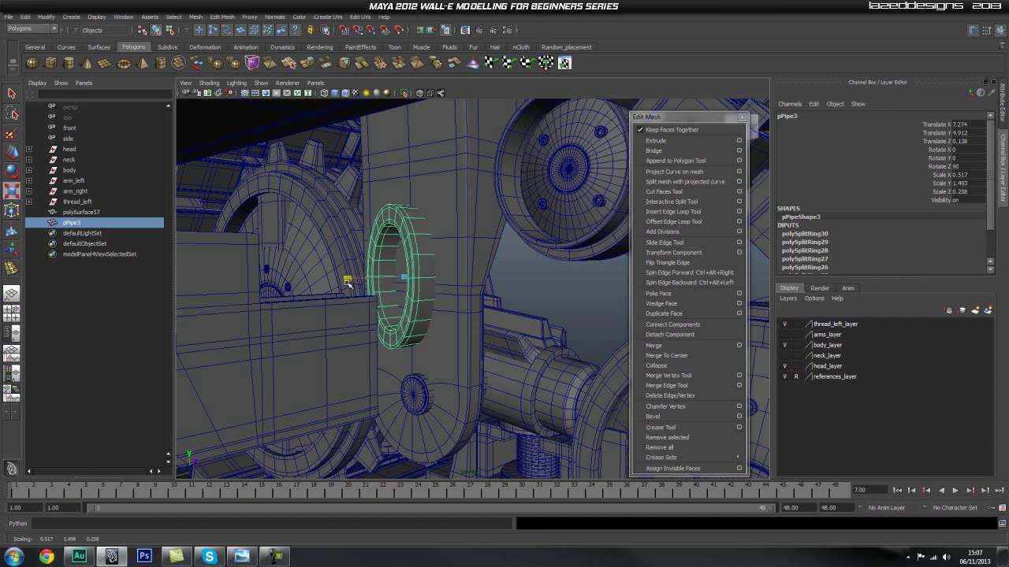
pyautogui.scroll(-4, 355, 431)
pyautogui.click(349, 430)
pyautogui.keyDown('alt'); pyautogui.moveTo(349, 430); pyautogui.dragTo(365, 357); pyautogui.keyUp('alt')
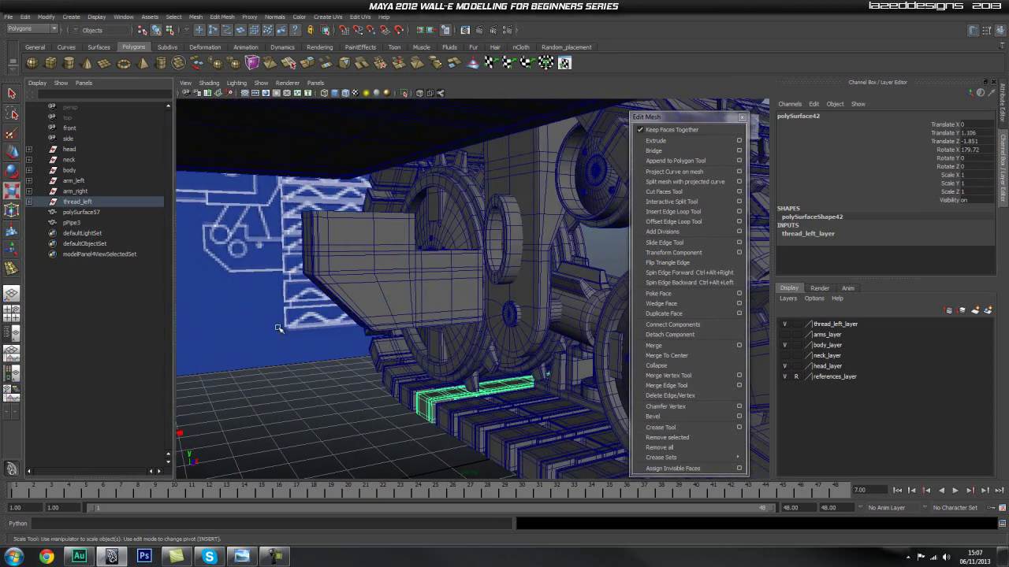
pyautogui.keyDown('alt'); pyautogui.moveTo(308, 337); pyautogui.dragTo(321, 333); pyautogui.keyUp('alt')
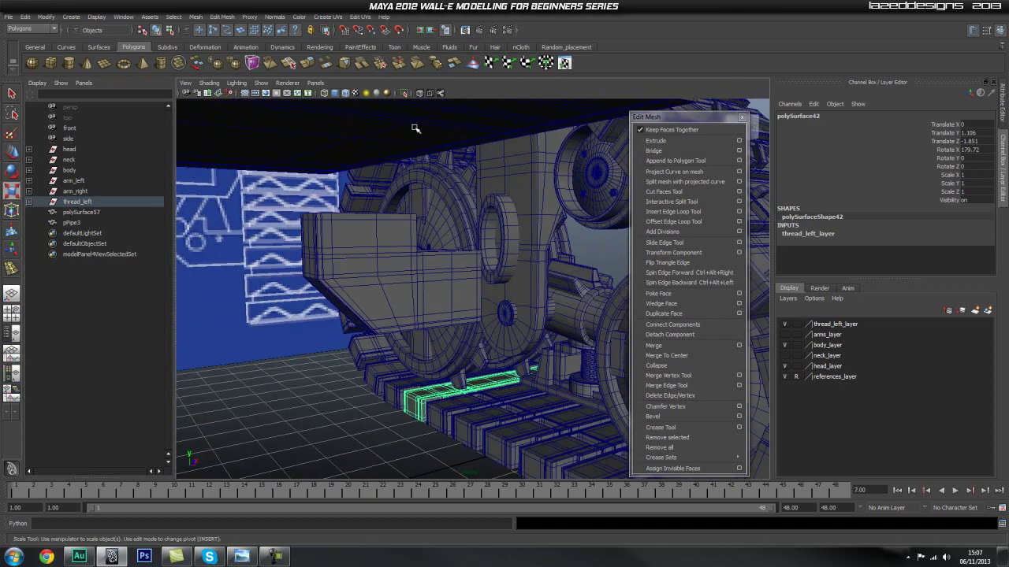
# - Examine the oval ring's fit between the support tower and the bracket from several angles
pyautogui.keyDown('alt'); pyautogui.moveTo(428, 257); pyautogui.dragTo(490, 272); pyautogui.keyUp('alt')
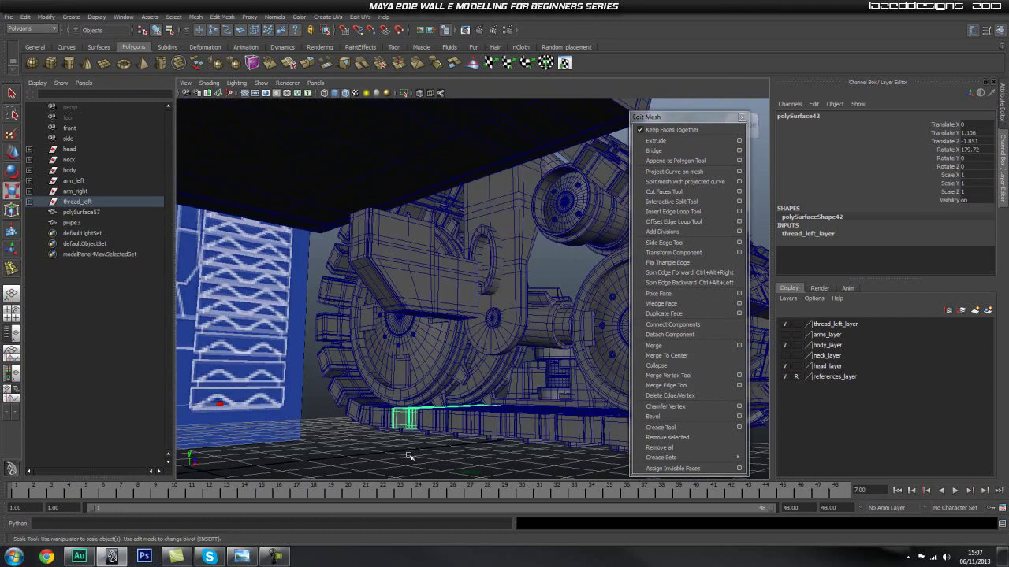
pyautogui.keyDown('alt'); pyautogui.moveTo(396, 445); pyautogui.dragTo(483, 439); pyautogui.keyUp('alt')
pyautogui.keyDown('alt'); pyautogui.moveTo(483, 439); pyautogui.dragTo(373, 447, button='right'); pyautogui.keyUp('alt')
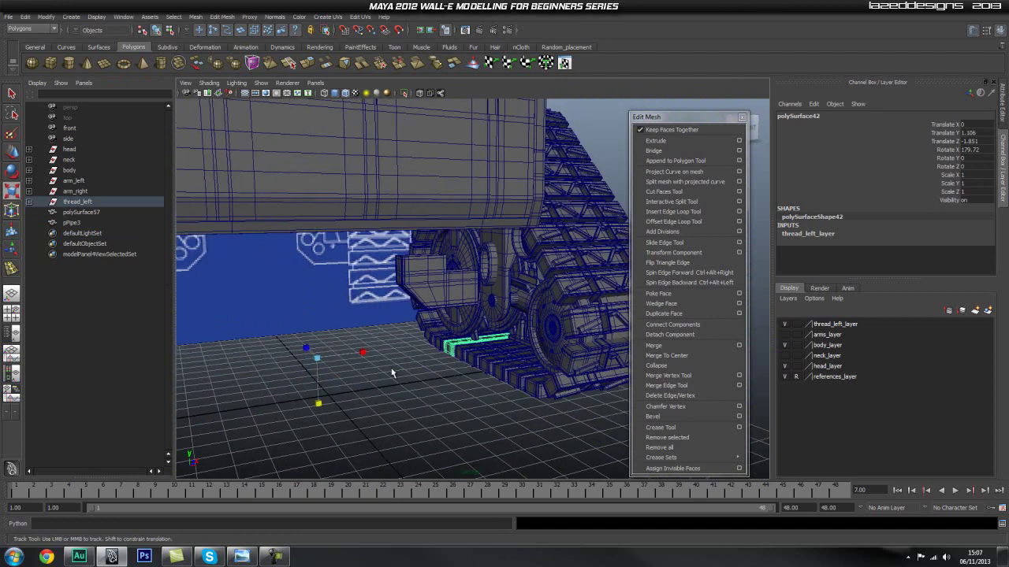
pyautogui.press('q')
pyautogui.click(377, 399)
pyautogui.keyDown('alt'); pyautogui.moveTo(386, 390); pyautogui.dragTo(432, 355); pyautogui.keyUp('alt')
pyautogui.keyDown('alt'); pyautogui.moveTo(440, 350); pyautogui.dragTo(473, 355, button='right'); pyautogui.keyUp('alt')
pyautogui.keyDown('alt'); pyautogui.moveTo(394, 375); pyautogui.dragTo(439, 361); pyautogui.keyUp('alt')
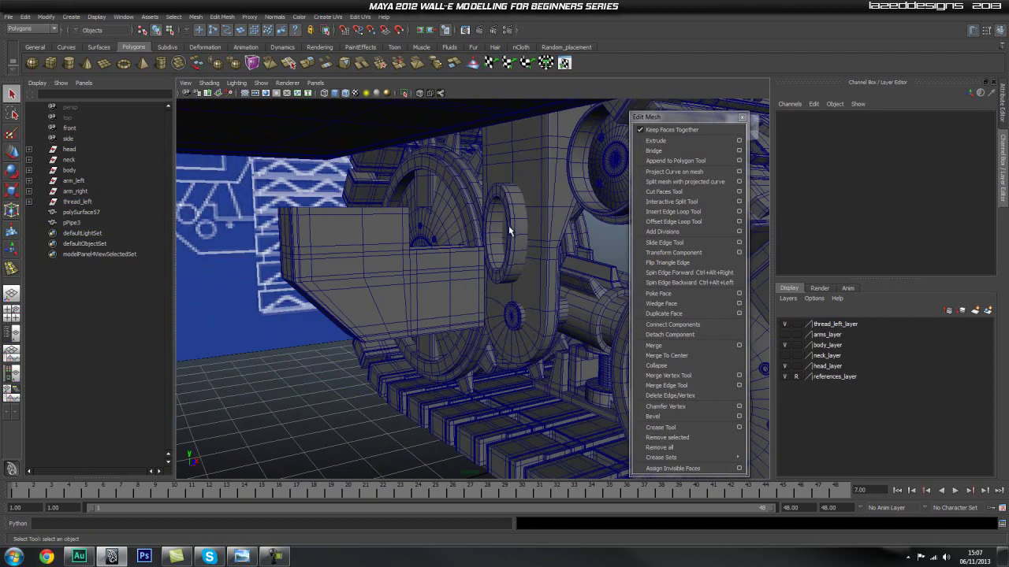
pyautogui.keyDown('alt'); pyautogui.moveTo(384, 328); pyautogui.dragTo(437, 278); pyautogui.keyUp('alt')
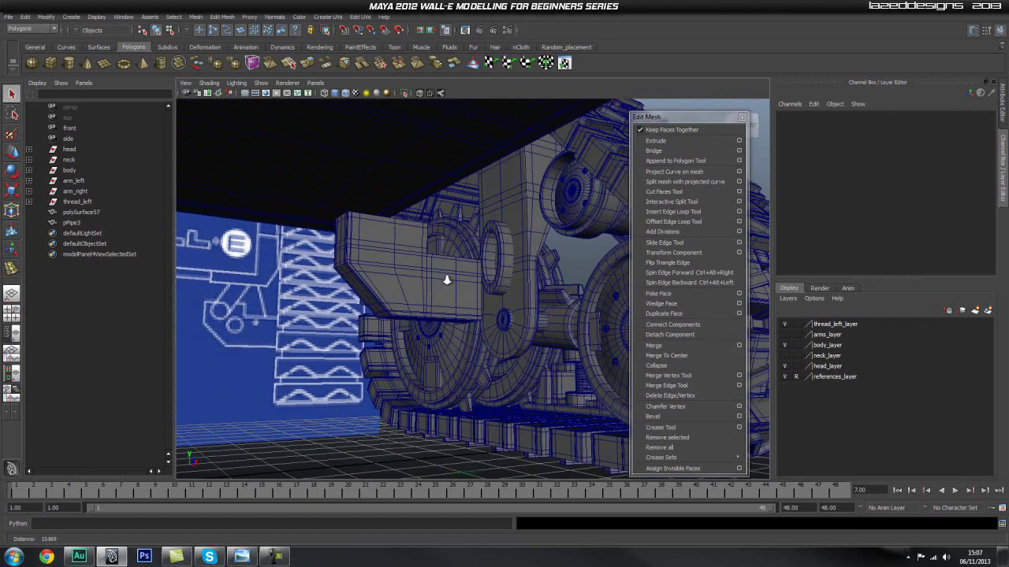
pyautogui.keyDown('alt'); pyautogui.moveTo(437, 278); pyautogui.dragTo(477, 279, button='right'); pyautogui.keyUp('alt')
pyautogui.keyDown('alt'); pyautogui.moveTo(478, 299); pyautogui.dragTo(482, 329, button='middle'); pyautogui.keyUp('alt')
pyautogui.keyDown('alt'); pyautogui.moveTo(505, 320); pyautogui.dragTo(435, 323); pyautogui.keyUp('alt')
pyautogui.keyDown('alt'); pyautogui.moveTo(429, 270); pyautogui.dragTo(536, 317); pyautogui.keyUp('alt')
pyautogui.keyDown('alt'); pyautogui.moveTo(536, 317); pyautogui.dragTo(462, 333, button='right'); pyautogui.keyUp('alt')
pyautogui.keyDown('alt'); pyautogui.moveTo(462, 333); pyautogui.dragTo(324, 365); pyautogui.keyUp('alt')
pyautogui.keyDown('alt'); pyautogui.moveTo(324, 365); pyautogui.dragTo(303, 365, button='right'); pyautogui.keyUp('alt')
pyautogui.keyDown('alt'); pyautogui.moveTo(316, 358); pyautogui.dragTo(416, 299, button='middle'); pyautogui.keyUp('alt')
pyautogui.keyDown('alt'); pyautogui.moveTo(416, 300); pyautogui.dragTo(399, 335); pyautogui.keyUp('alt')
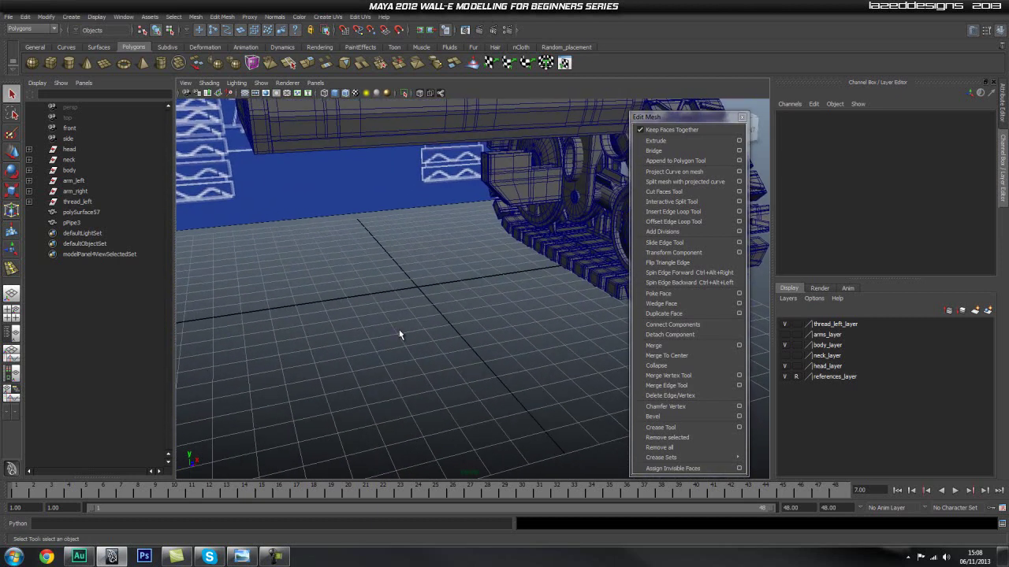
pyautogui.keyDown('alt'); pyautogui.moveTo(465, 293); pyautogui.dragTo(381, 362); pyautogui.keyUp('alt')
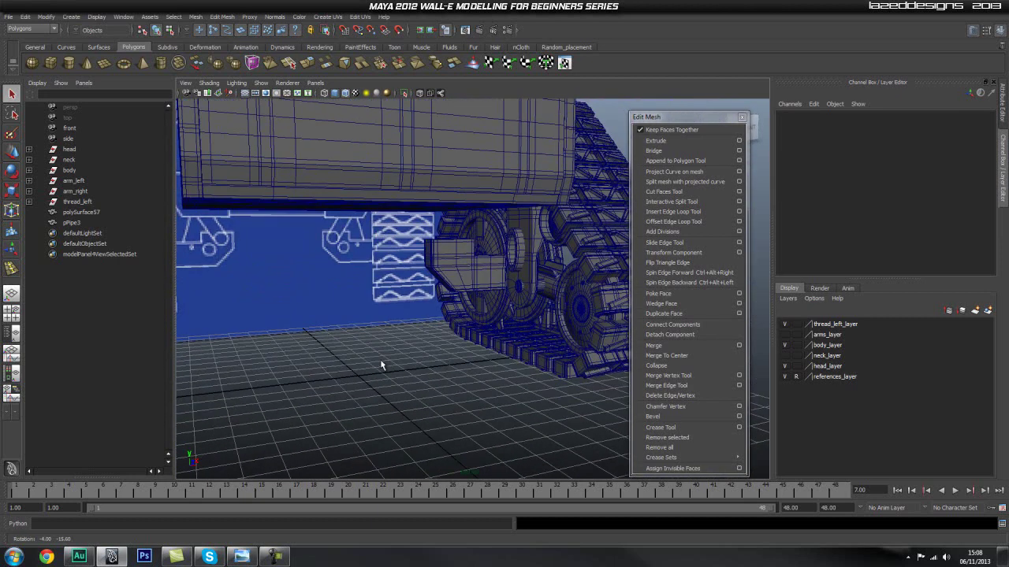
pyautogui.scroll(5, 381, 363)
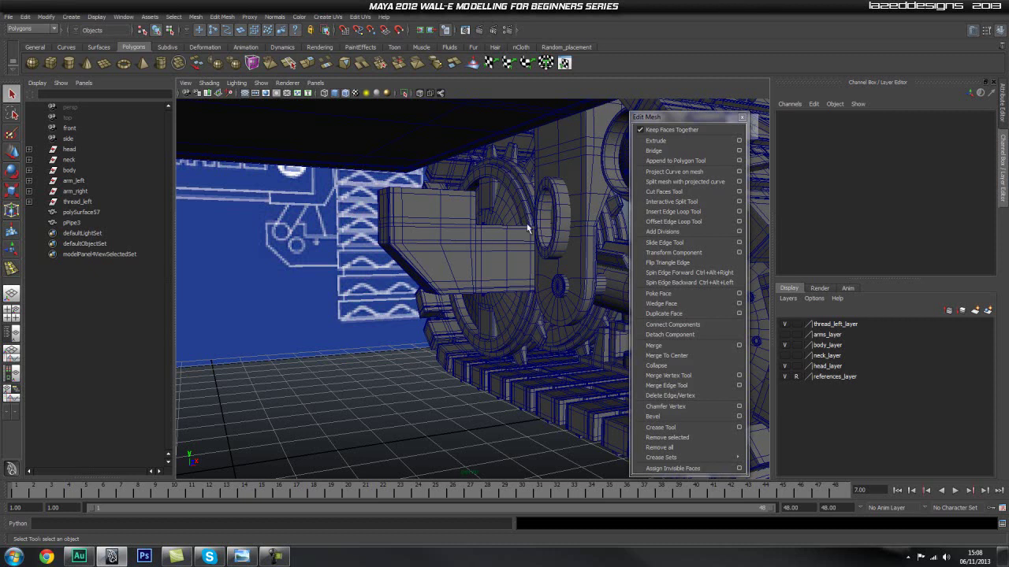
pyautogui.keyDown('alt'); pyautogui.moveTo(447, 294); pyautogui.dragTo(453, 265); pyautogui.keyUp('alt')
# - Draw a tall, narrow polygon cube beside the bracket in the front view, centred at about X 0.88 and Y 3.129, with some depth
pyautogui.click(450, 254)
pyautogui.click(447, 318)
pyautogui.click(453, 265)
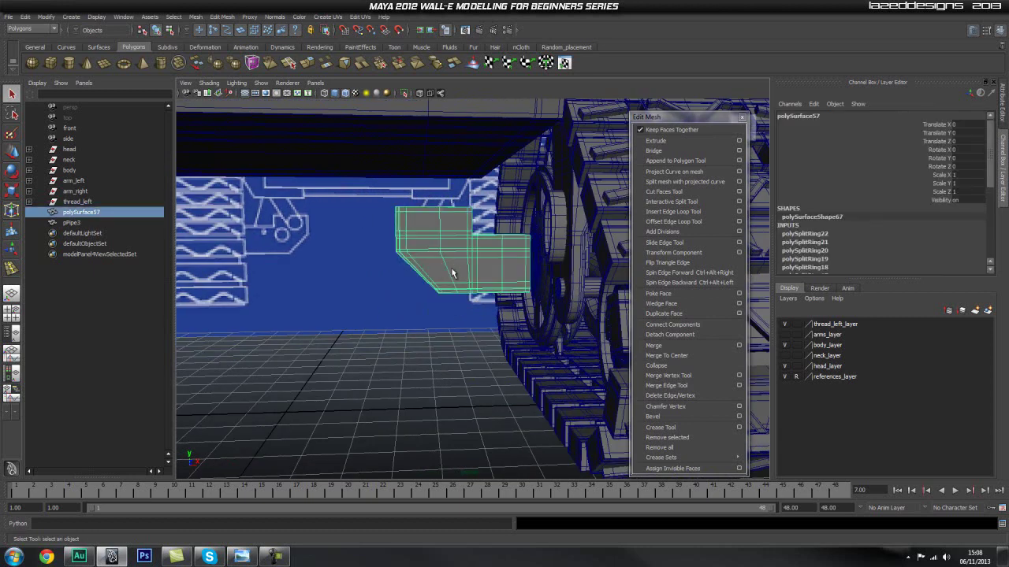
pyautogui.press('space')
pyautogui.click(446, 290)
pyautogui.scroll(-5, 329, 322)
pyautogui.scroll(4, 371, 330)
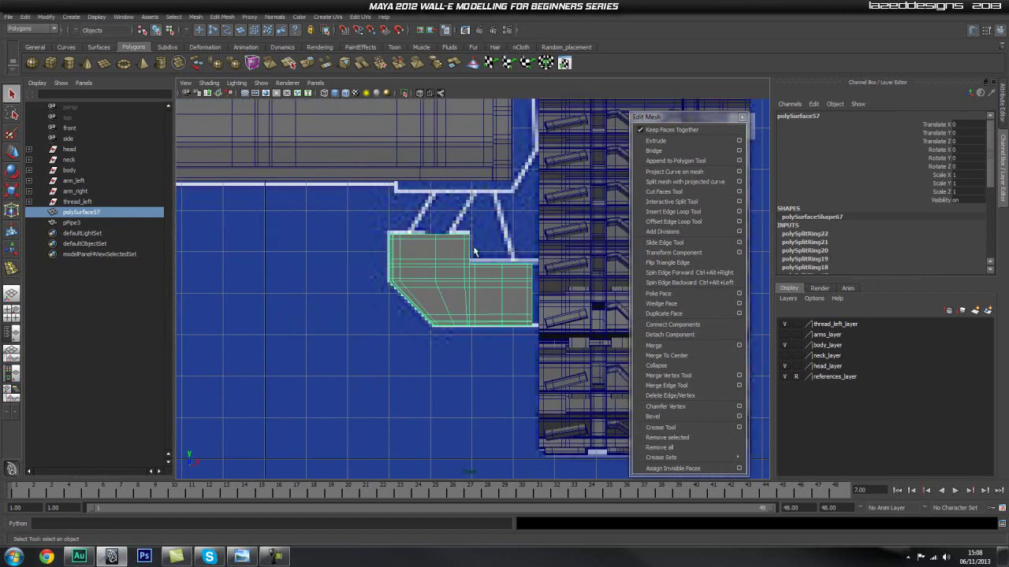
pyautogui.keyDown('alt'); pyautogui.moveTo(393, 363); pyautogui.dragTo(445, 317, button='middle'); pyautogui.keyUp('alt')
pyautogui.click(50, 63)
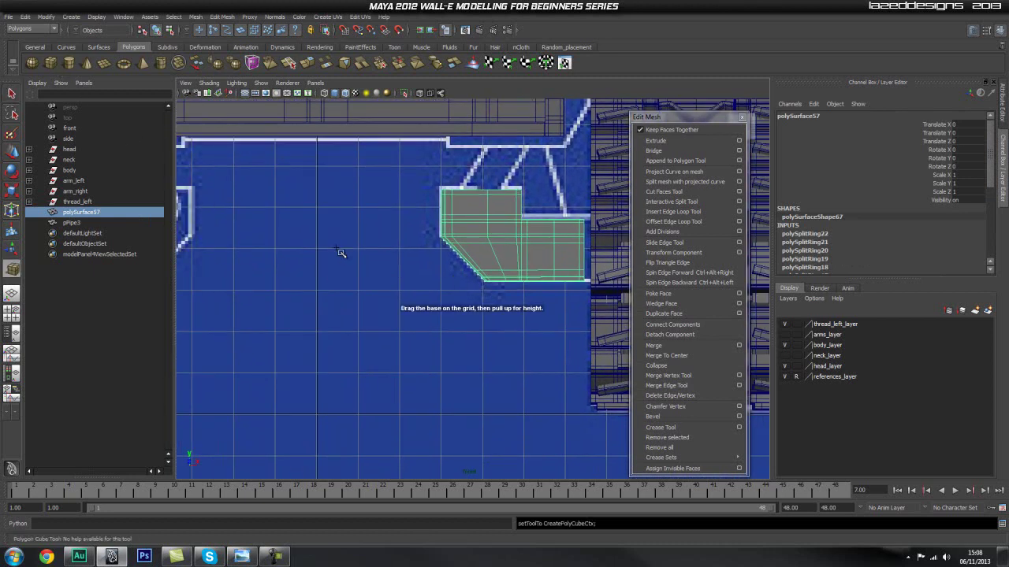
pyautogui.moveTo(330, 186); pyautogui.dragTo(416, 352)
pyautogui.press('space')
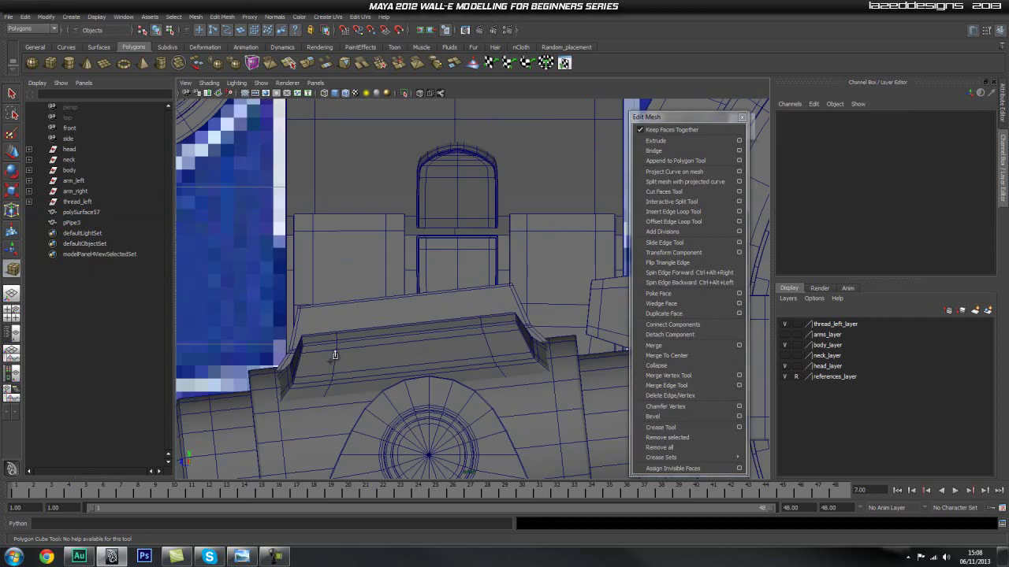
pyautogui.keyDown('alt'); pyautogui.moveTo(333, 279); pyautogui.dragTo(522, 245, button='middle'); pyautogui.keyUp('alt')
pyautogui.keyDown('alt'); pyautogui.moveTo(522, 246); pyautogui.dragTo(353, 275, button='right'); pyautogui.keyUp('alt')
pyautogui.moveTo(463, 284)
pyautogui.mouseDown()
pyautogui.moveTo(471, 288)
pyautogui.moveTo(438, 286)
pyautogui.moveTo(475, 287)
pyautogui.moveTo(463, 266)
pyautogui.mouseUp()
pyautogui.press('space')
# - Thin the cube's depth to about Scale Z 0.411
pyautogui.keyDown('alt'); pyautogui.moveTo(434, 330); pyautogui.dragTo(390, 386); pyautogui.keyUp('alt')
pyautogui.press('r')
pyautogui.moveTo(394, 317); pyautogui.dragTo(370, 327)
# - Isolate the tall cube in the view, hiding the bracket, the body and the threads
pyautogui.keyDown('shift'); pyautogui.click(414, 286); pyautogui.keyUp('shift')
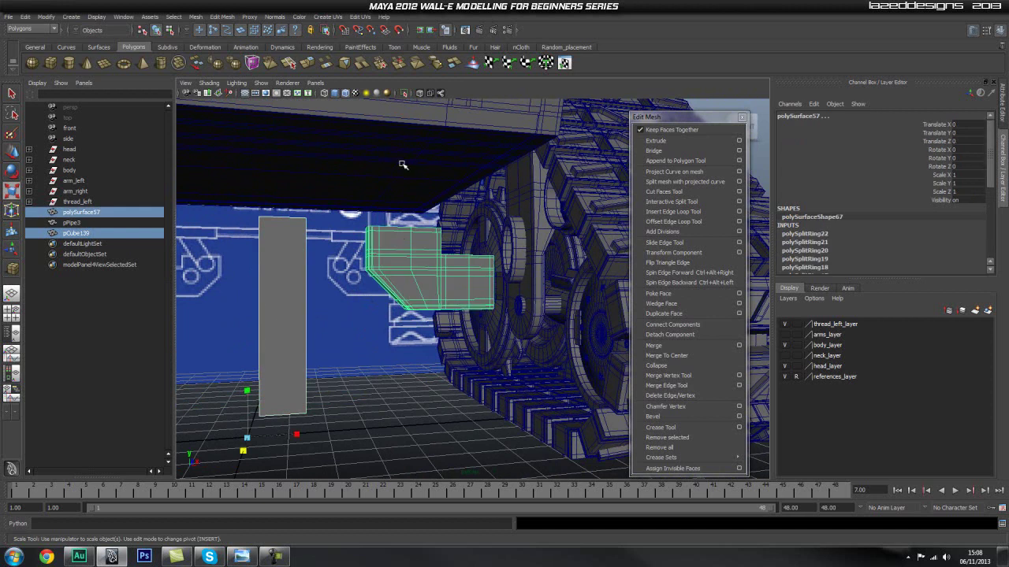
pyautogui.keyDown('shift'); pyautogui.click(401, 162); pyautogui.keyUp('shift')
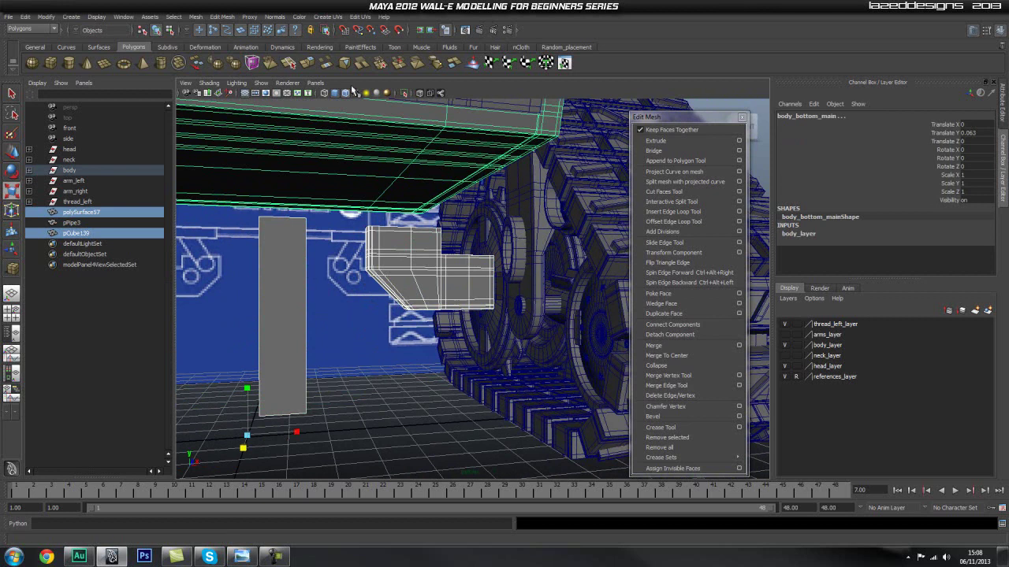
pyautogui.click(406, 94)
pyautogui.click(516, 335)
pyautogui.keyDown('alt'); pyautogui.moveTo(515, 335); pyautogui.dragTo(433, 245); pyautogui.keyUp('alt')
pyautogui.click(325, 303)
pyautogui.keyDown('alt'); pyautogui.moveTo(325, 303); pyautogui.dragTo(367, 324); pyautogui.keyUp('alt')
pyautogui.press('f')
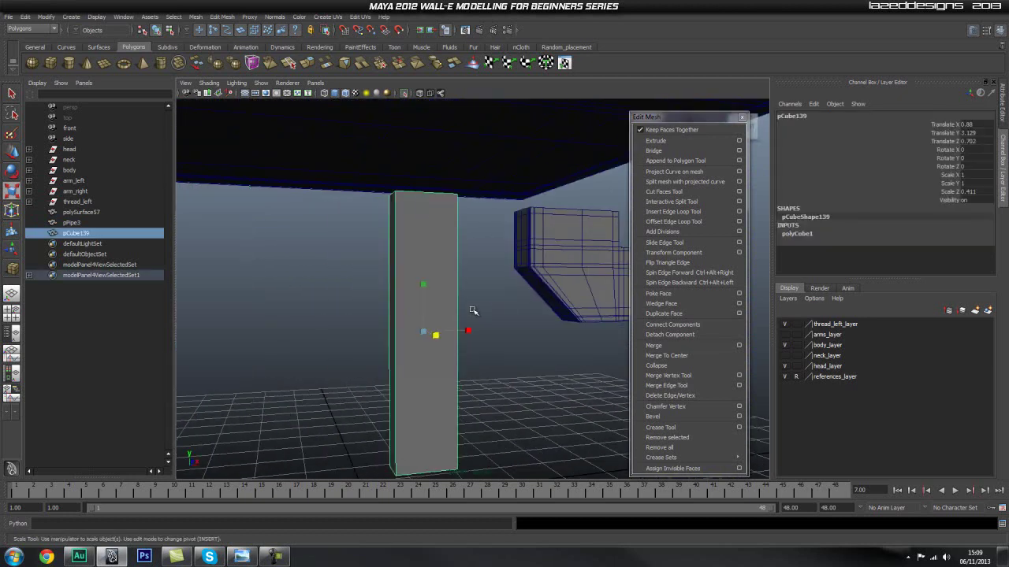
pyautogui.click(404, 97)
pyautogui.click(403, 96)
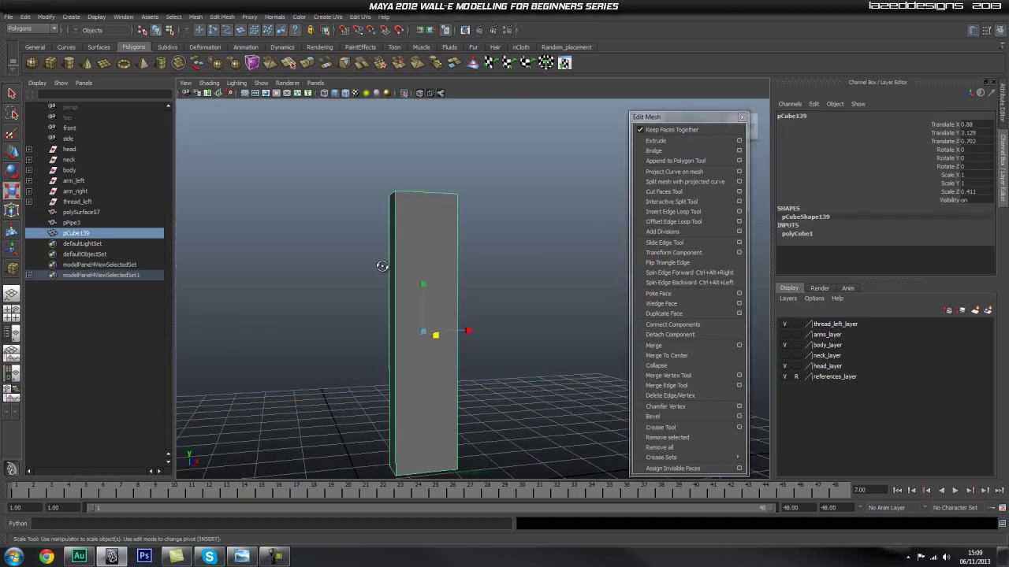
# - Insert an edge loop close to each end of the cube's width and nudge the second one nearer its edge
pyautogui.keyDown('alt'); pyautogui.moveTo(392, 274); pyautogui.dragTo(365, 322); pyautogui.keyUp('alt')
pyautogui.keyDown('alt'); pyautogui.moveTo(365, 323); pyautogui.dragTo(453, 320, button='right'); pyautogui.keyUp('alt')
pyautogui.keyDown('alt'); pyautogui.moveTo(453, 319); pyautogui.dragTo(393, 355, button='middle'); pyautogui.keyUp('alt')
pyautogui.click(673, 211)
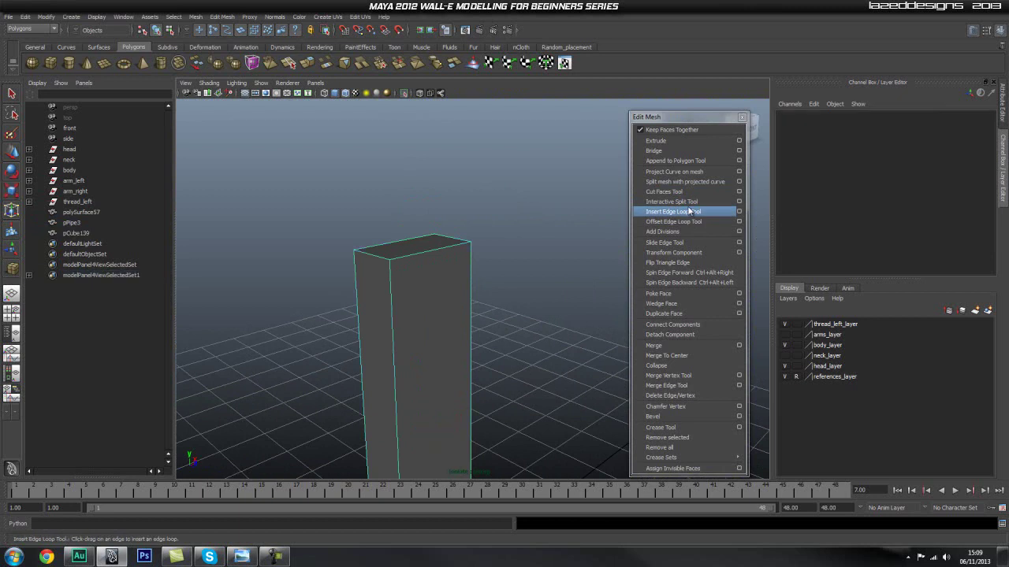
pyautogui.moveTo(398, 263); pyautogui.dragTo(451, 248)
pyautogui.click(468, 244)
pyautogui.press('w')
pyautogui.moveTo(460, 363); pyautogui.dragTo(462, 363)
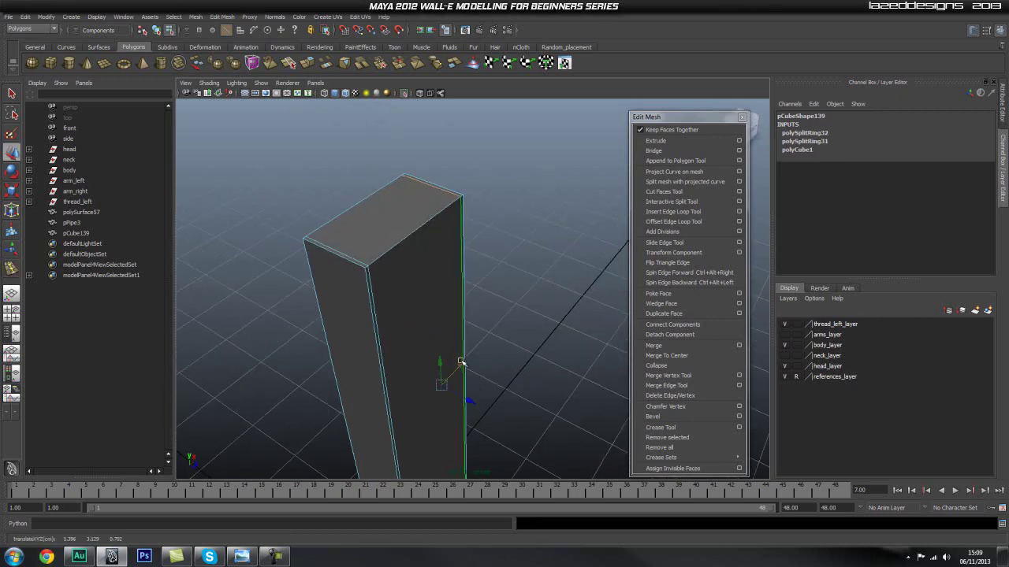
# - Insert edge loops close to the cube's front, back, top and bottom edges
pyautogui.click(648, 211)
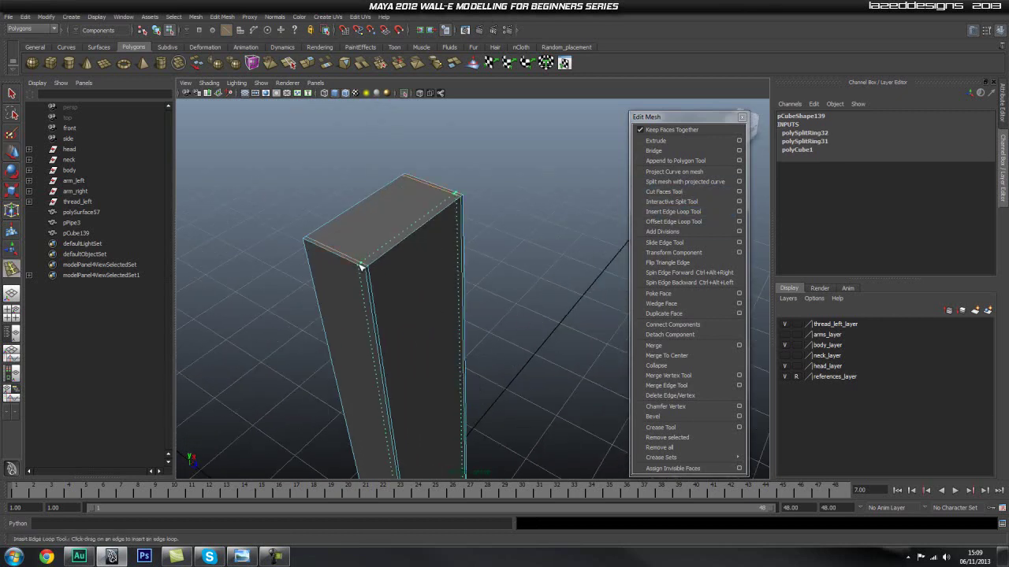
pyautogui.moveTo(363, 273); pyautogui.dragTo(305, 240)
pyautogui.keyDown('alt'); pyautogui.moveTo(472, 233); pyautogui.dragTo(480, 343); pyautogui.keyUp('alt')
pyautogui.moveTo(410, 269); pyautogui.dragTo(412, 266)
pyautogui.scroll(-3, 450, 331)
pyautogui.keyDown('alt'); pyautogui.moveTo(450, 331); pyautogui.dragTo(406, 380, button='middle'); pyautogui.keyUp('alt')
pyautogui.scroll(3, 405, 380)
pyautogui.keyDown('alt'); pyautogui.moveTo(405, 380); pyautogui.dragTo(431, 355); pyautogui.keyUp('alt')
pyautogui.keyDown('alt'); pyautogui.moveTo(568, 281); pyautogui.dragTo(460, 332); pyautogui.keyUp('alt')
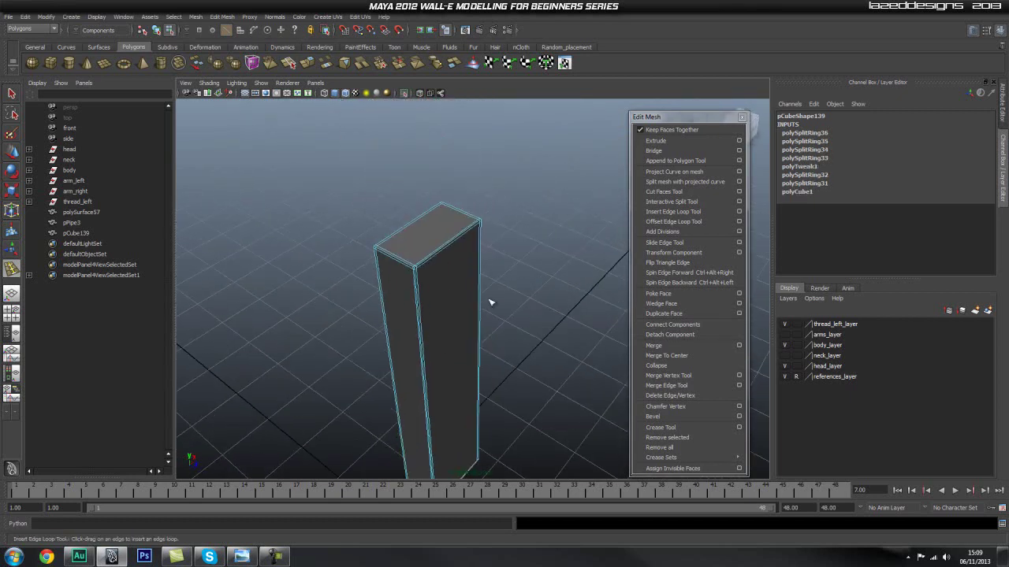
# - Show the whole model again and insert three edge loops spread across the cube's height
pyautogui.click(404, 94)
pyautogui.keyDown('alt'); pyautogui.moveTo(493, 243); pyautogui.dragTo(438, 246); pyautogui.keyUp('alt')
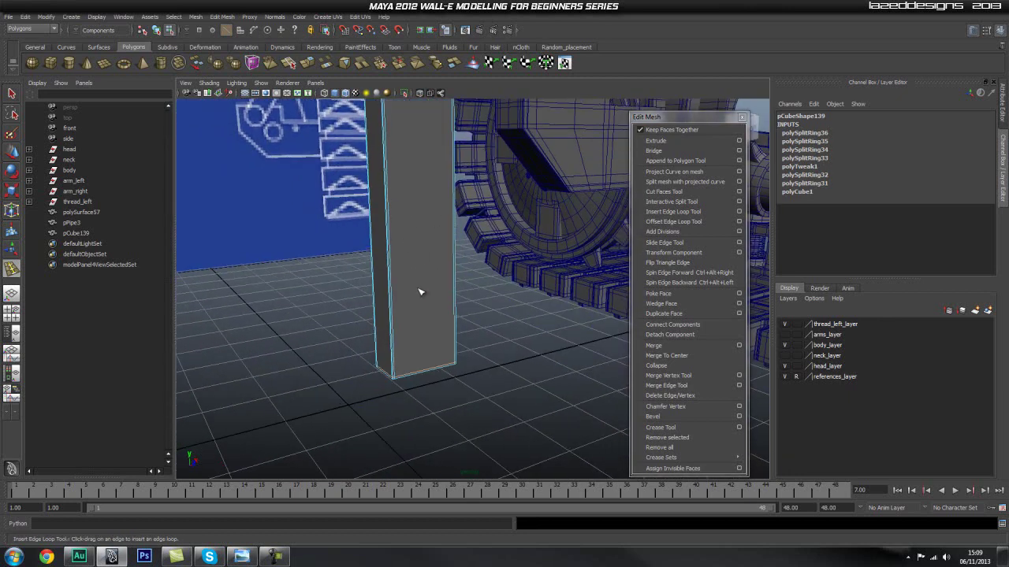
pyautogui.click(388, 192)
pyautogui.keyDown('alt'); pyautogui.moveTo(388, 193); pyautogui.dragTo(410, 214); pyautogui.keyUp('alt')
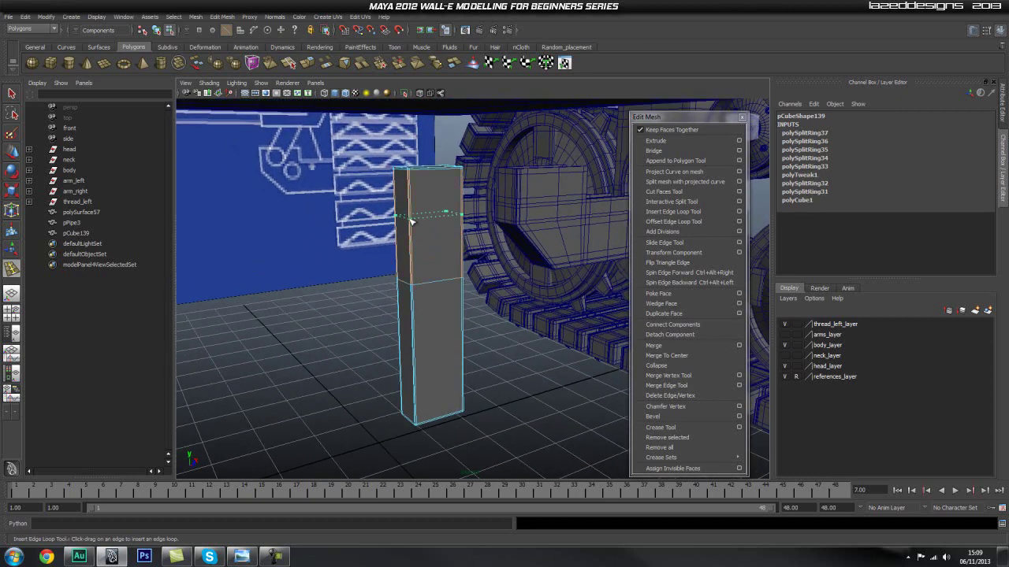
pyautogui.click(410, 220)
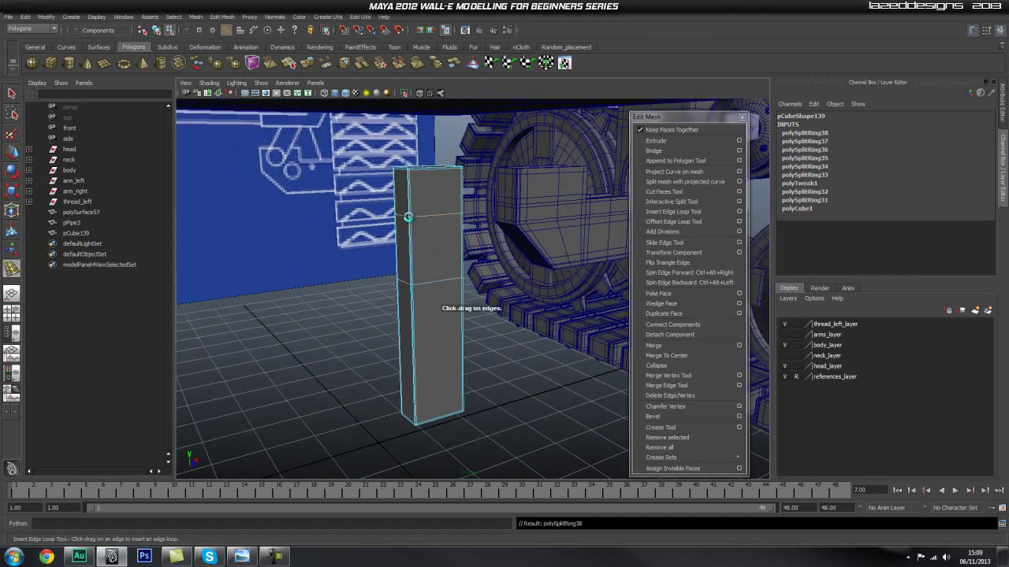
pyautogui.click(417, 358)
# - Select the cube's middle edge loop, return to object mode and display the cube with smooth mesh preview
pyautogui.press('q')
pyautogui.moveTo(439, 282); pyautogui.dragTo(439, 264, button='right')
pyautogui.doubleClick(438, 282)
pyautogui.press('w')
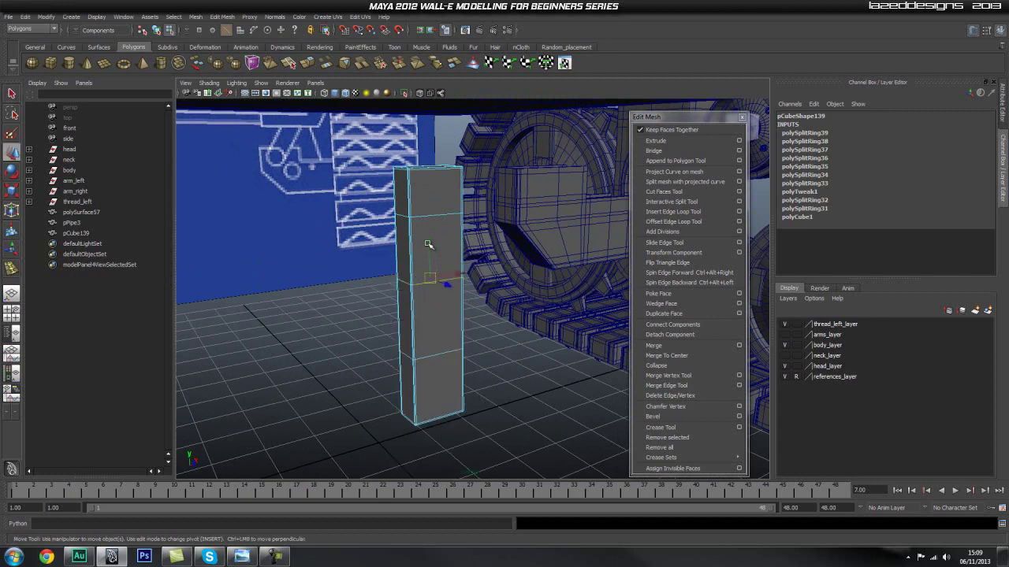
pyautogui.press('q')
pyautogui.moveTo(448, 247); pyautogui.dragTo(471, 280, button='right')
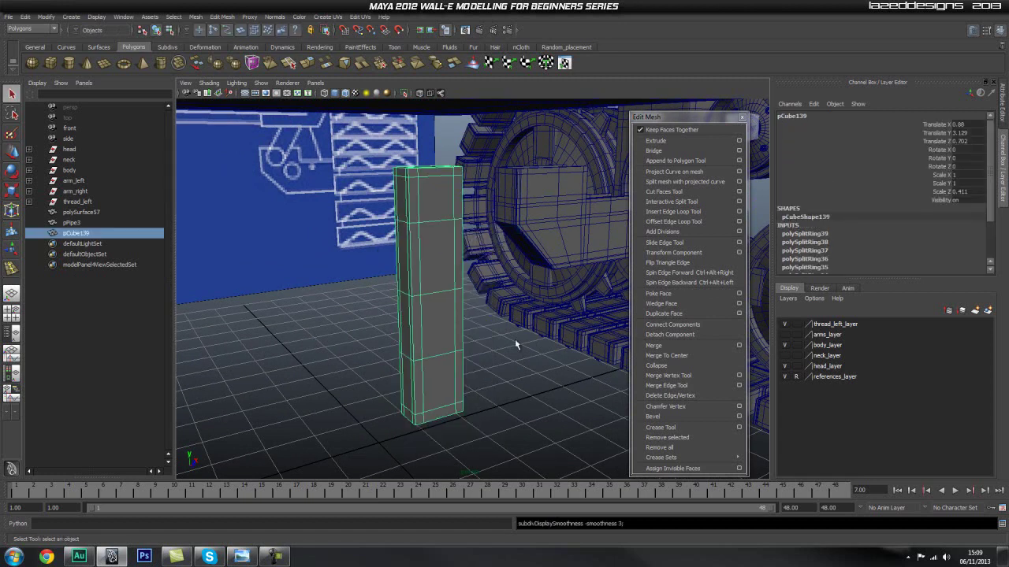
pyautogui.click(509, 340)
pyautogui.keyDown('alt'); pyautogui.moveTo(510, 342); pyautogui.dragTo(461, 332); pyautogui.keyUp('alt')
pyautogui.keyDown('alt'); pyautogui.moveTo(540, 282); pyautogui.dragTo(478, 321, button='middle'); pyautogui.keyUp('alt')
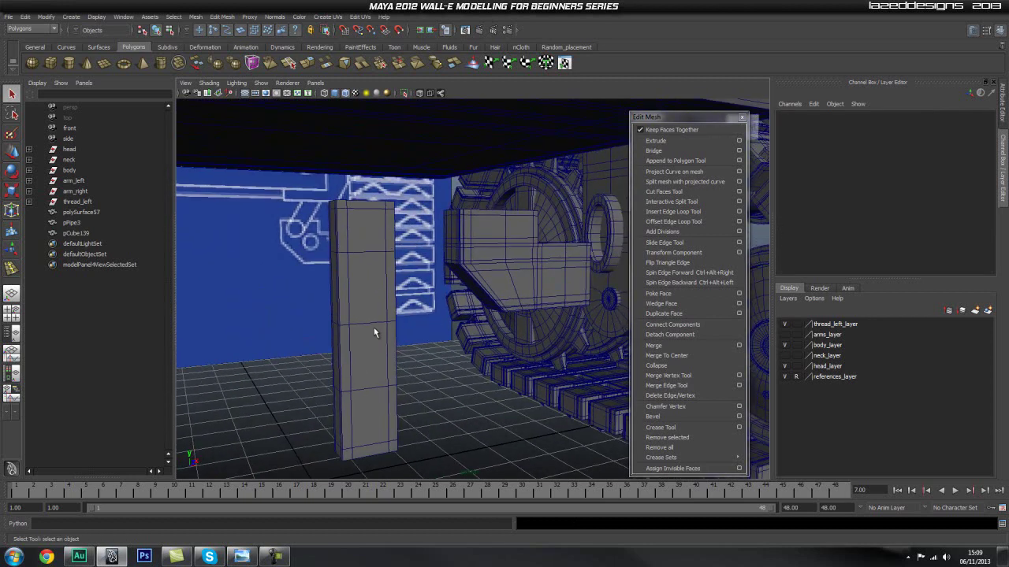
# - Move the cube over the bracket and up into the body's underside, to about Translate X 4.965 and Translate Y 6.053
pyautogui.click(382, 331)
pyautogui.keyDown('alt'); pyautogui.moveTo(515, 296); pyautogui.dragTo(470, 313); pyautogui.keyUp('alt')
pyautogui.press('w')
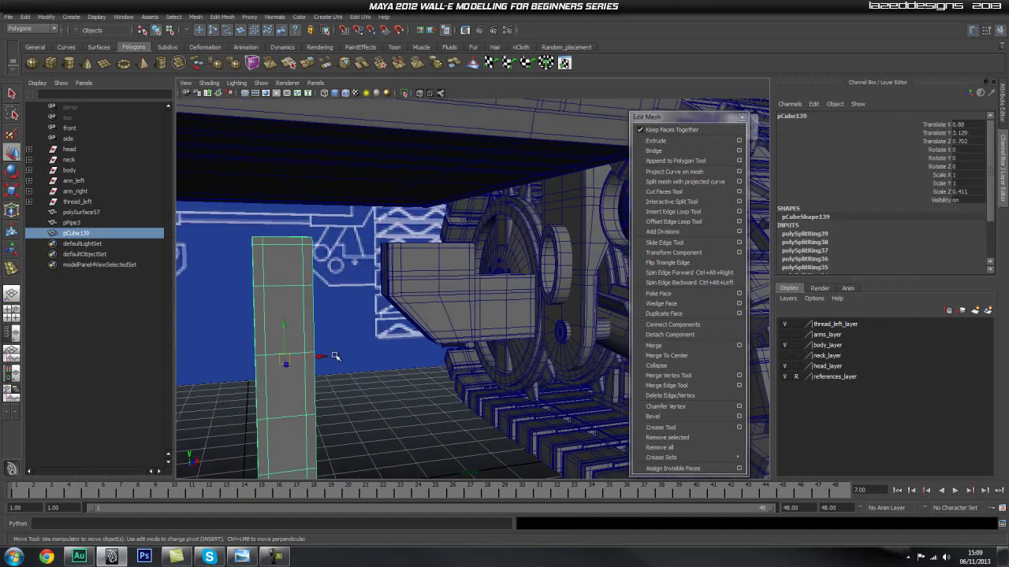
pyautogui.moveTo(326, 357); pyautogui.dragTo(485, 354)
pyautogui.press('space')
pyautogui.moveTo(428, 332); pyautogui.dragTo(430, 360)
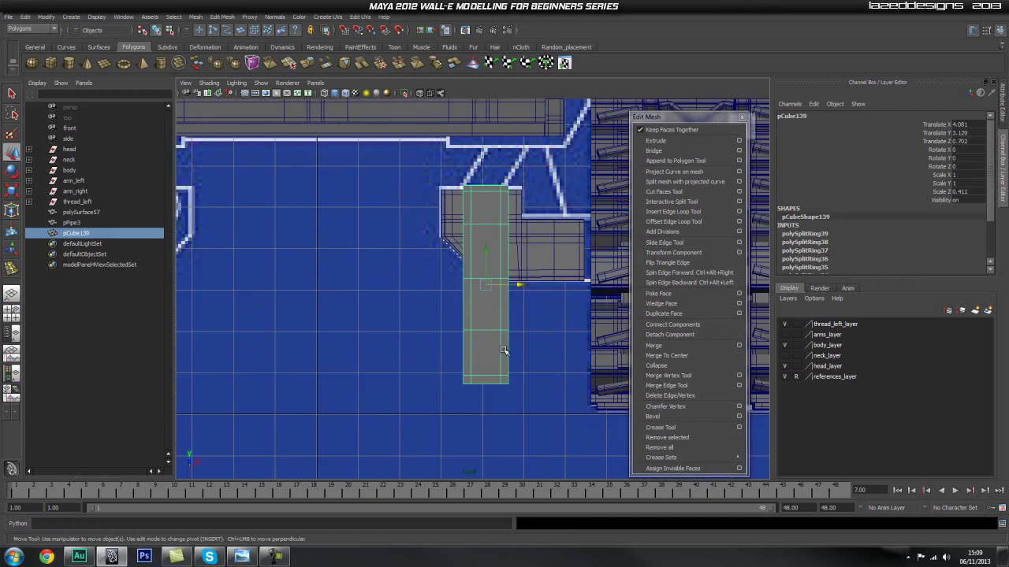
pyautogui.keyDown('alt'); pyautogui.moveTo(346, 339); pyautogui.dragTo(463, 308, button='right'); pyautogui.keyUp('alt')
pyautogui.keyDown('alt'); pyautogui.moveTo(322, 378); pyautogui.dragTo(331, 353, button='right'); pyautogui.keyUp('alt')
pyautogui.keyDown('alt'); pyautogui.moveTo(486, 283); pyautogui.dragTo(368, 369, button='middle'); pyautogui.keyUp('alt')
pyautogui.keyDown('alt'); pyautogui.moveTo(427, 348); pyautogui.dragTo(454, 339, button='right'); pyautogui.keyUp('alt')
pyautogui.moveTo(397, 373); pyautogui.dragTo(442, 371)
pyautogui.moveTo(409, 338); pyautogui.dragTo(397, 184)
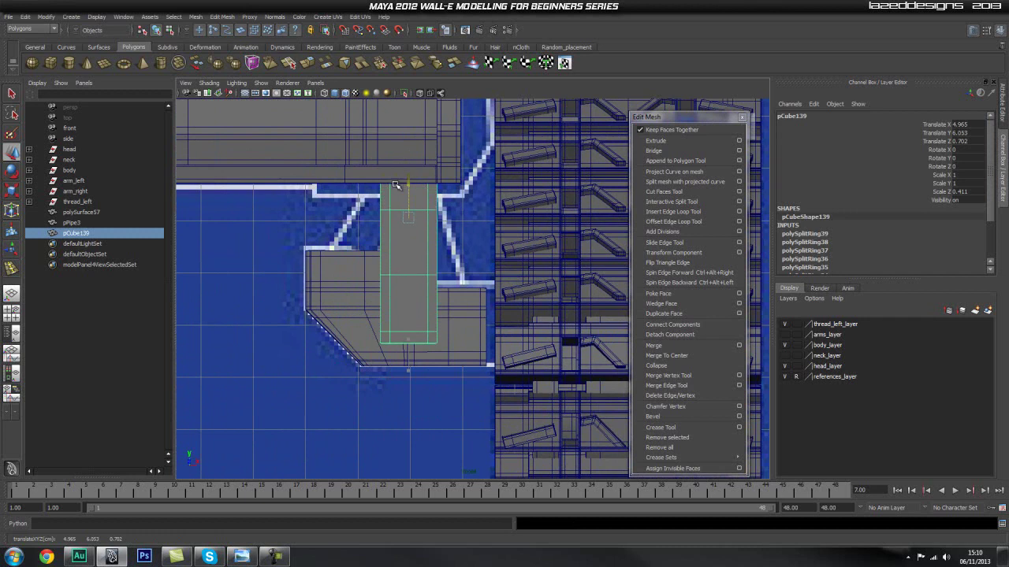
# - Turn on X-ray display and scale the cube down to about Scale X 0.752 and Scale Y 0.733
pyautogui.click(423, 94)
pyautogui.press('r')
pyautogui.moveTo(454, 217); pyautogui.dragTo(445, 220)
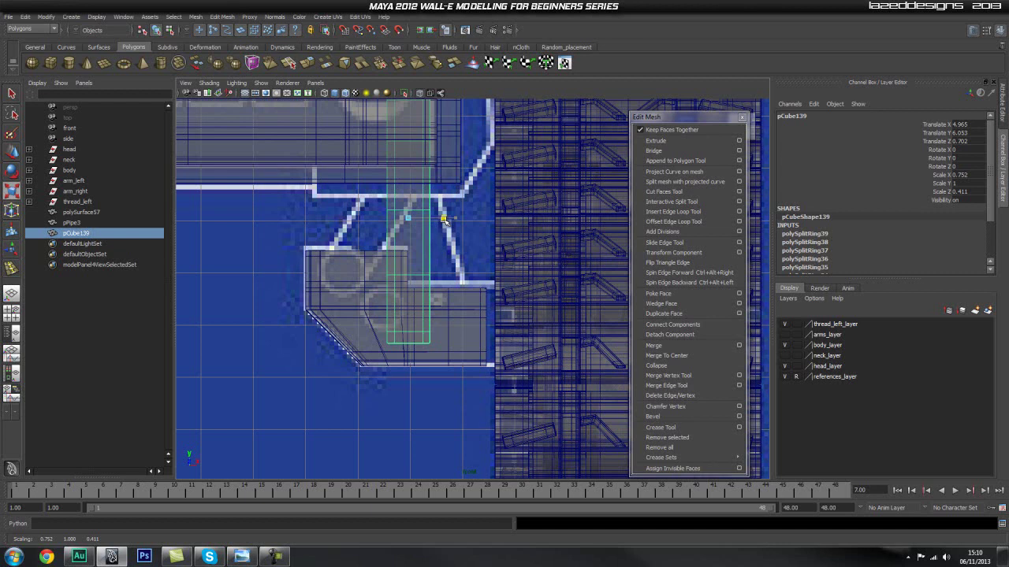
pyautogui.moveTo(446, 221); pyautogui.dragTo(445, 221)
pyautogui.moveTo(409, 172); pyautogui.dragTo(443, 172)
# - Tilt the cube to about Rotate Z 20.106 and lower it to about Translate Y 5.711
pyautogui.press('e')
pyautogui.press('w')
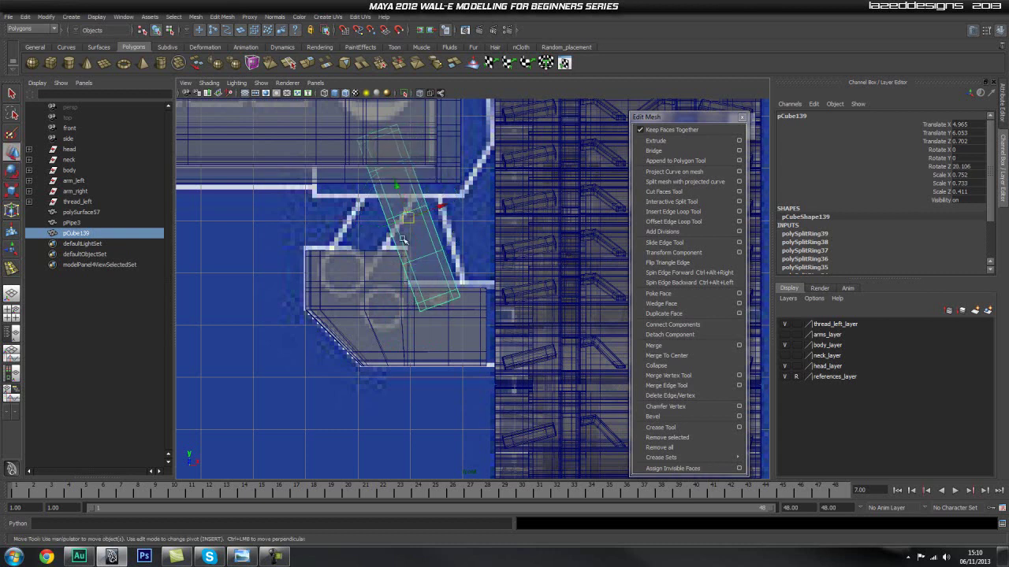
pyautogui.moveTo(409, 219); pyautogui.dragTo(409, 235)
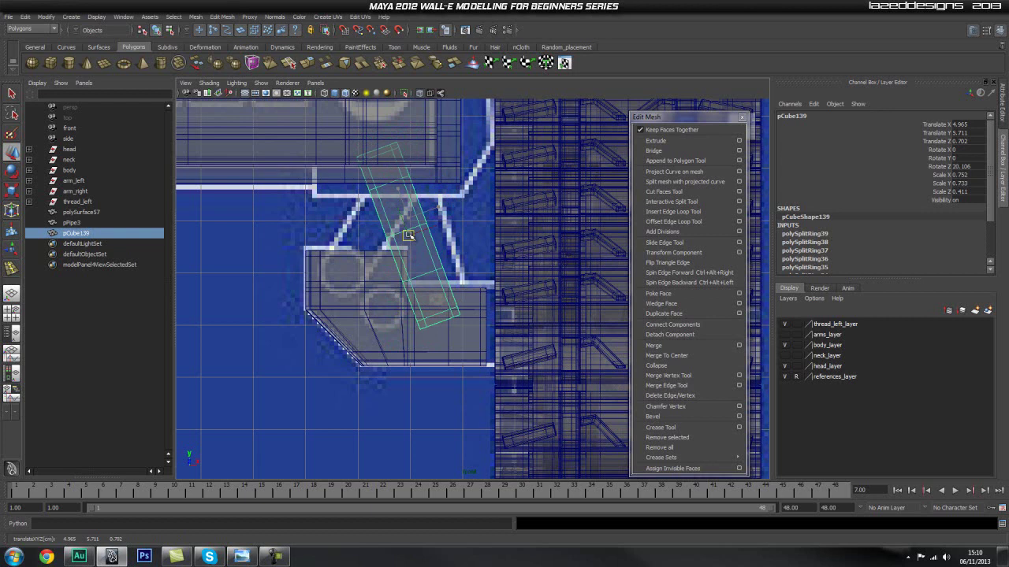
# - Shift the tilted cube sideways along its own axis to about Translate X 5.078 and Translate Y 5.752, following the reference drawing
pyautogui.keyDown('alt'); pyautogui.moveTo(294, 264); pyautogui.dragTo(410, 245, button='right'); pyautogui.keyUp('alt')
pyautogui.keyDown('alt'); pyautogui.moveTo(389, 175); pyautogui.dragTo(402, 221, button='middle'); pyautogui.keyUp('alt')
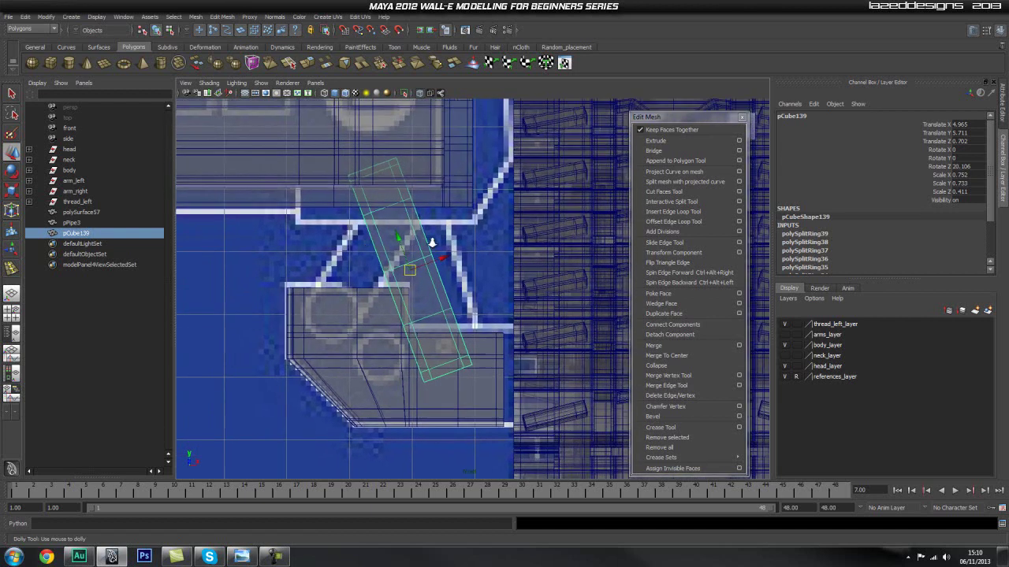
pyautogui.keyDown('alt'); pyautogui.moveTo(370, 243); pyautogui.dragTo(468, 236, button='right'); pyautogui.keyUp('alt')
pyautogui.keyDown('alt'); pyautogui.moveTo(467, 235); pyautogui.dragTo(471, 224, button='middle'); pyautogui.keyUp('alt')
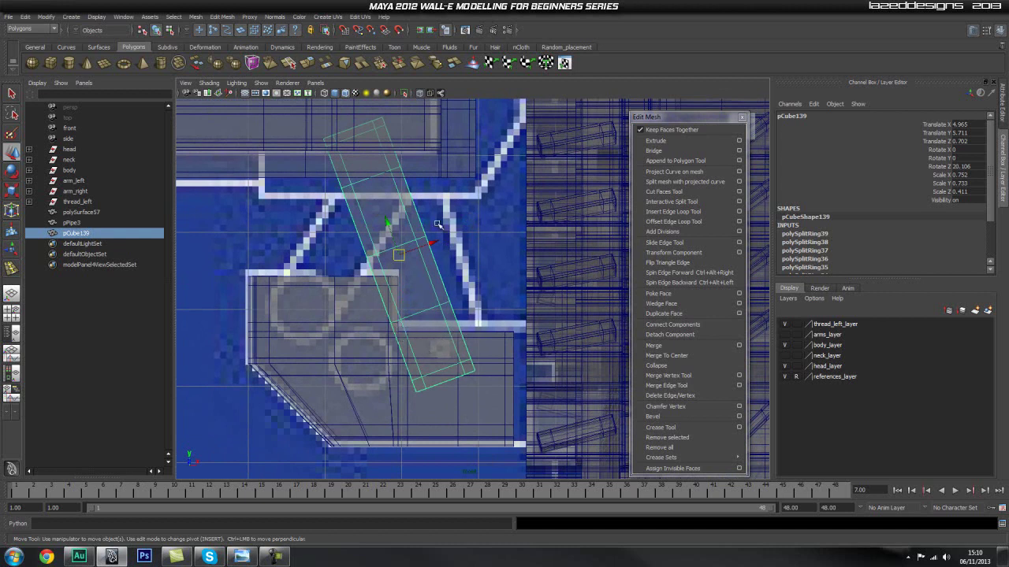
pyautogui.moveTo(432, 245); pyautogui.dragTo(442, 239)
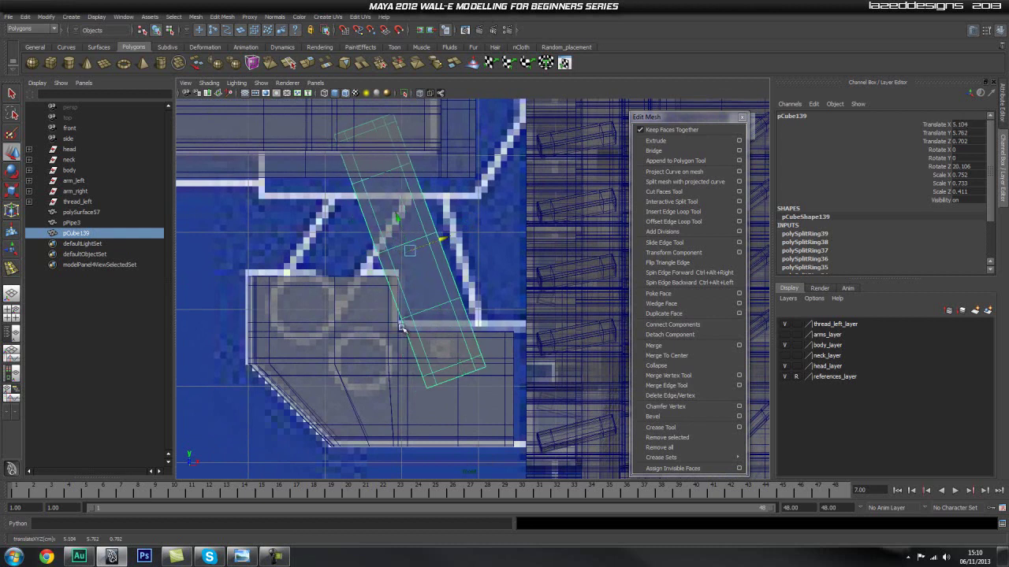
pyautogui.moveTo(443, 240); pyautogui.dragTo(441, 241)
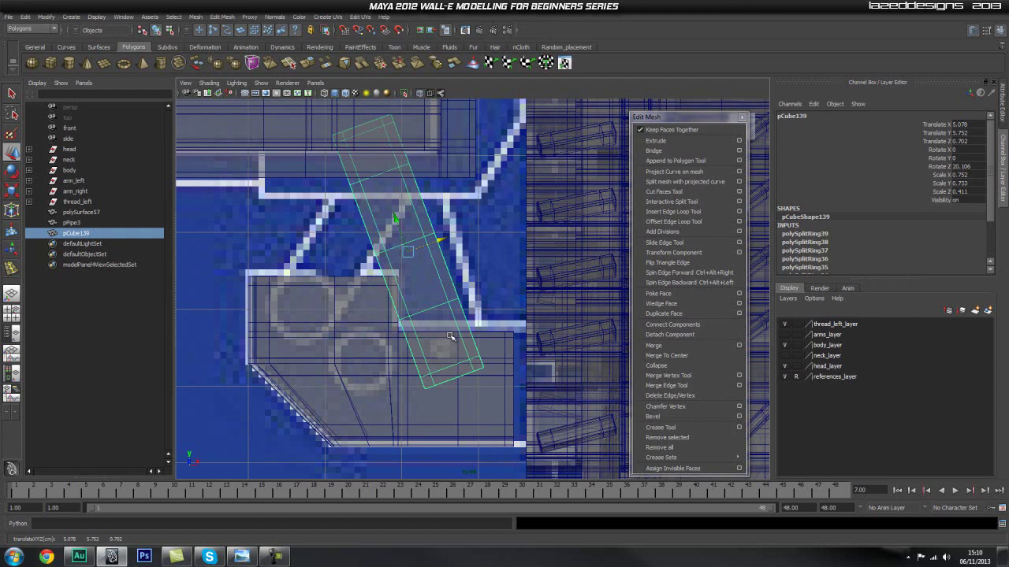
# - Lengthen the tilted strut by moving its lower-end vertices along its slope, deeper into the bracket
pyautogui.press('q')
pyautogui.press('1')
pyautogui.moveTo(438, 341); pyautogui.dragTo(398, 337, button='right')
pyautogui.moveTo(372, 418); pyautogui.dragTo(448, 368)
pyautogui.press('w')
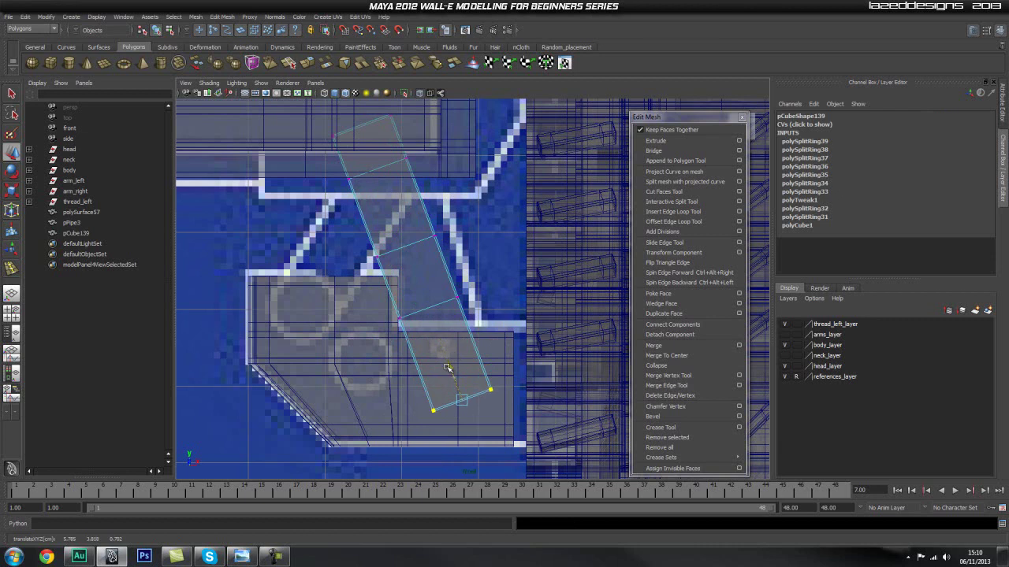
pyautogui.press('q')
pyautogui.moveTo(421, 271); pyautogui.dragTo(477, 253, button='right')
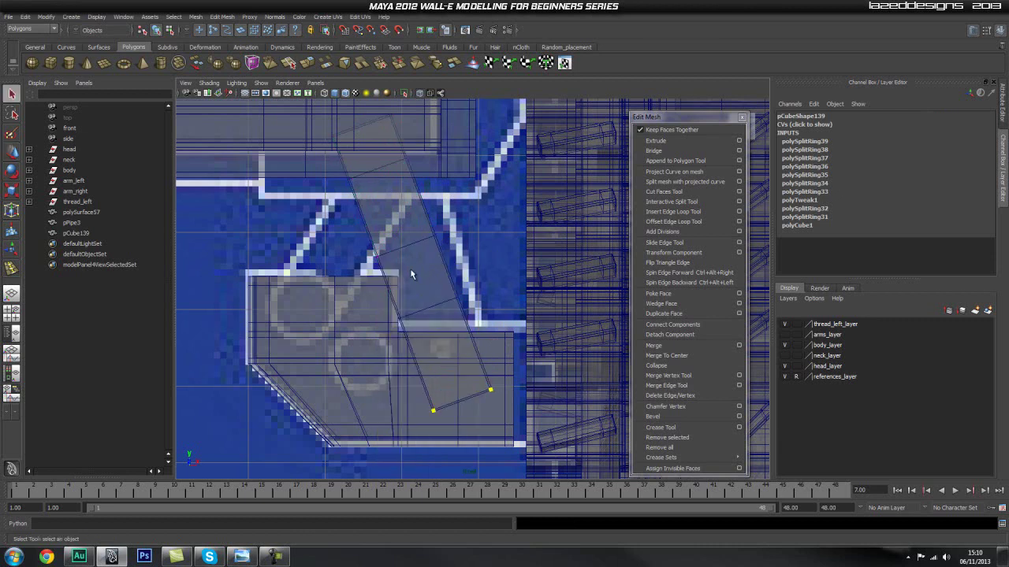
pyautogui.click(431, 295)
pyautogui.moveTo(430, 272); pyautogui.dragTo(430, 269)
# - Isolate the bracket, the tilted strut and the body so only these parts show in the view
pyautogui.keyDown('alt'); pyautogui.moveTo(412, 346); pyautogui.dragTo(581, 313); pyautogui.keyUp('alt')
pyautogui.keyDown('alt'); pyautogui.moveTo(581, 313); pyautogui.dragTo(386, 377, button='middle'); pyautogui.keyUp('alt')
pyautogui.click(403, 92)
pyautogui.click(403, 92)
pyautogui.keyDown('alt'); pyautogui.moveTo(398, 312); pyautogui.dragTo(455, 281); pyautogui.keyUp('alt')
pyautogui.click(377, 338)
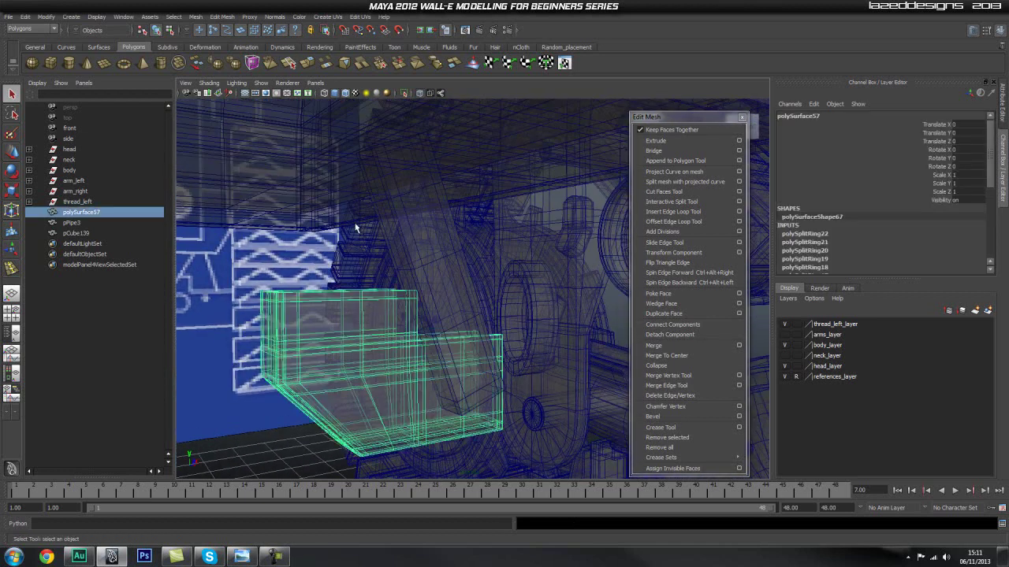
pyautogui.keyDown('shift'); pyautogui.click(409, 215); pyautogui.keyUp('shift')
pyautogui.keyDown('shift'); pyautogui.click(390, 166); pyautogui.keyUp('shift')
pyautogui.click(404, 93)
# - Turn off X-ray display and shift the strut between the bracket's walls, to about Translate Z 0.177
pyautogui.press('space')
pyautogui.moveTo(497, 293); pyautogui.dragTo(499, 316)
pyautogui.scroll(2, 499, 316)
pyautogui.scroll(3, 499, 316)
pyautogui.keyDown('alt'); pyautogui.moveTo(457, 283); pyautogui.dragTo(492, 260, button='middle'); pyautogui.keyUp('alt')
pyautogui.scroll(1, 477, 305)
pyautogui.click(420, 93)
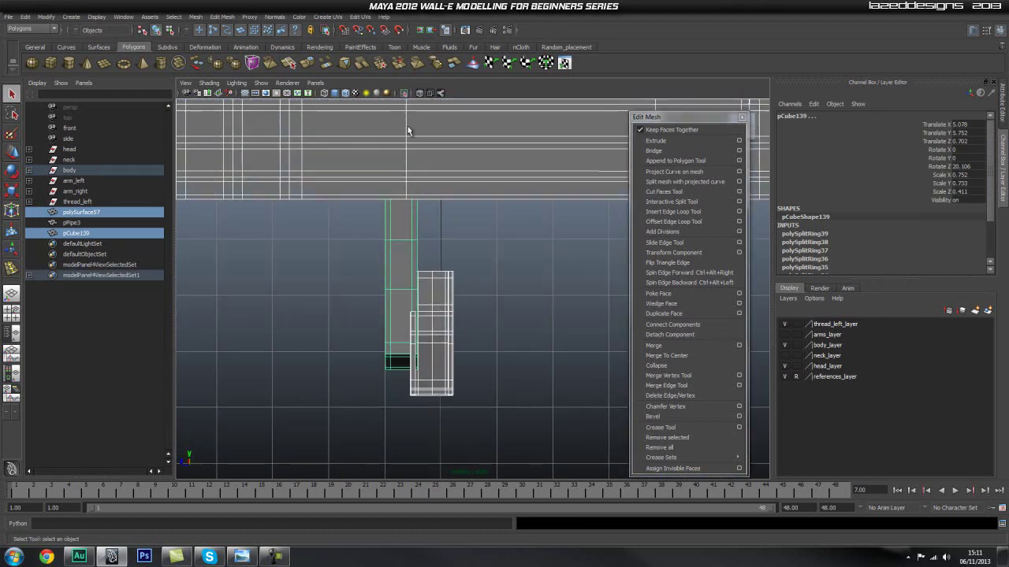
pyautogui.click(432, 236)
pyautogui.click(404, 276)
pyautogui.press('w')
pyautogui.moveTo(366, 253); pyautogui.dragTo(397, 253)
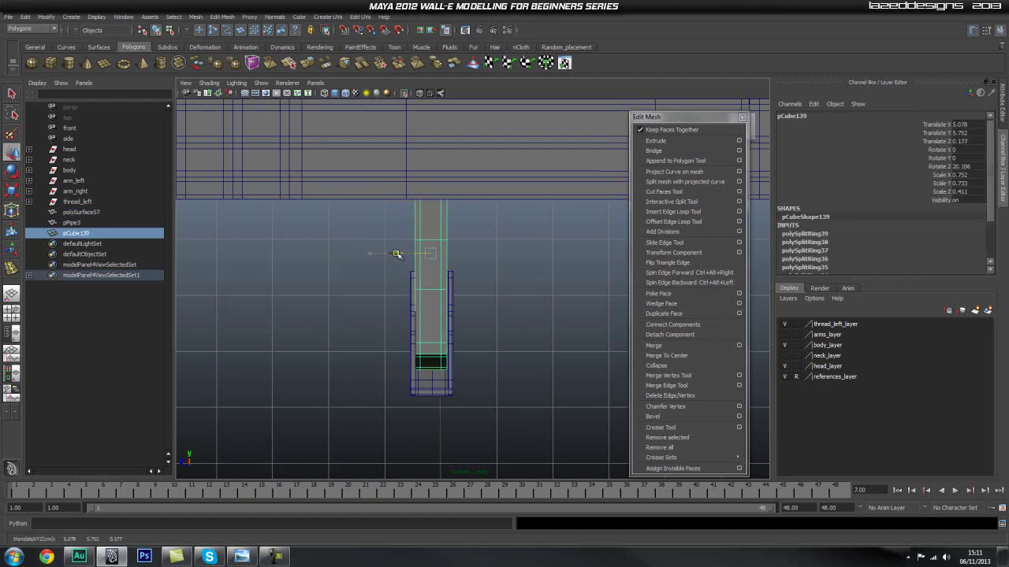
# - Narrow the strut to about Scale Z 0.327 so it fits between the bracket's walls
pyautogui.scroll(3, 451, 346)
pyautogui.press('r')
pyautogui.moveTo(371, 205); pyautogui.dragTo(384, 205)
pyautogui.press('w')
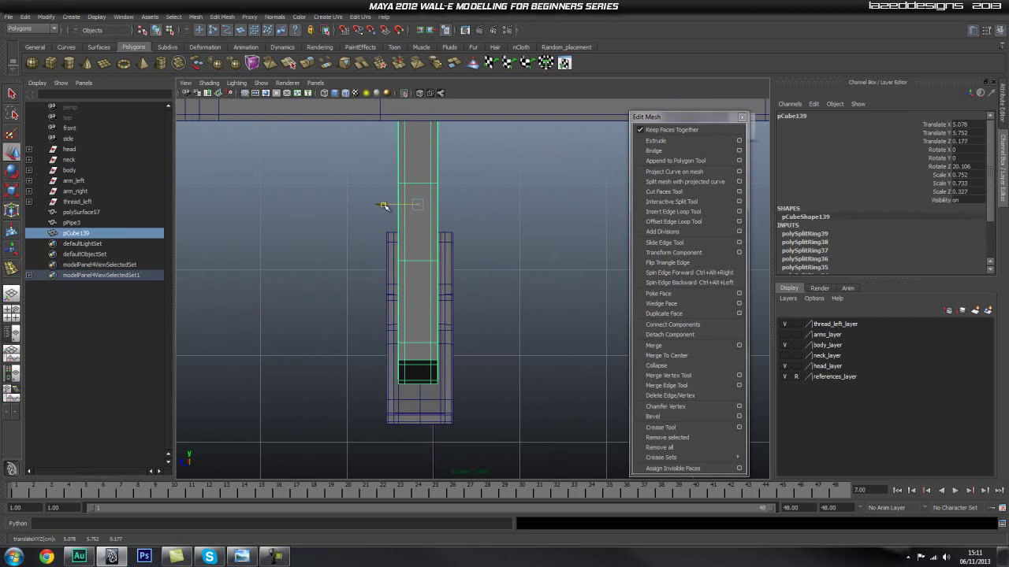
# - Thin the strut further to about Scale Z 0.258 to clear the bracket's inner walls
pyautogui.press('space')
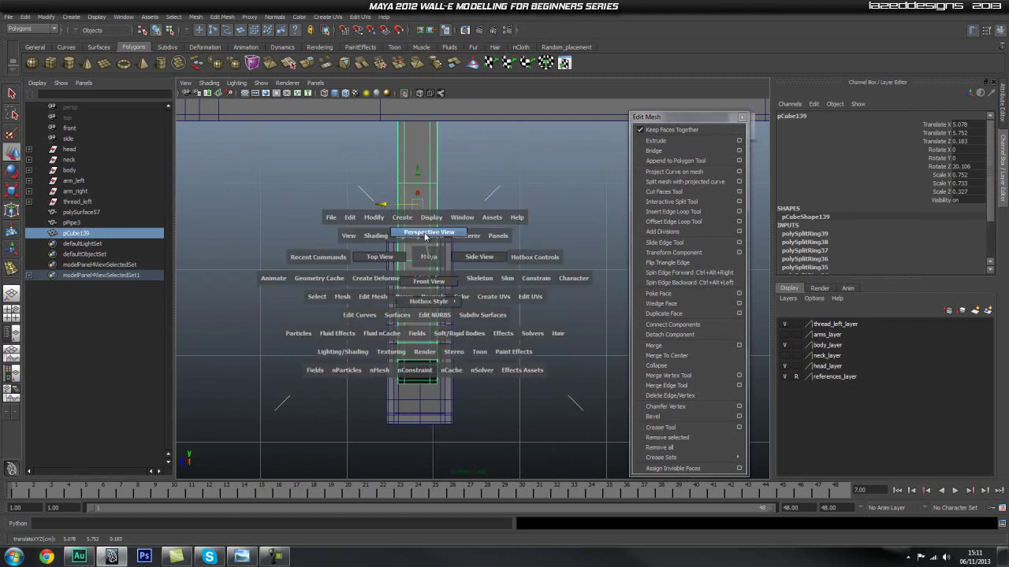
pyautogui.moveTo(425, 238); pyautogui.dragTo(424, 224)
pyautogui.keyDown('alt'); pyautogui.moveTo(387, 282); pyautogui.dragTo(342, 289); pyautogui.keyUp('alt')
pyautogui.keyDown('alt'); pyautogui.moveTo(342, 289); pyautogui.dragTo(383, 352, button='right'); pyautogui.keyUp('alt')
pyautogui.keyDown('alt'); pyautogui.moveTo(383, 352); pyautogui.dragTo(395, 252); pyautogui.keyUp('alt')
pyautogui.press('r')
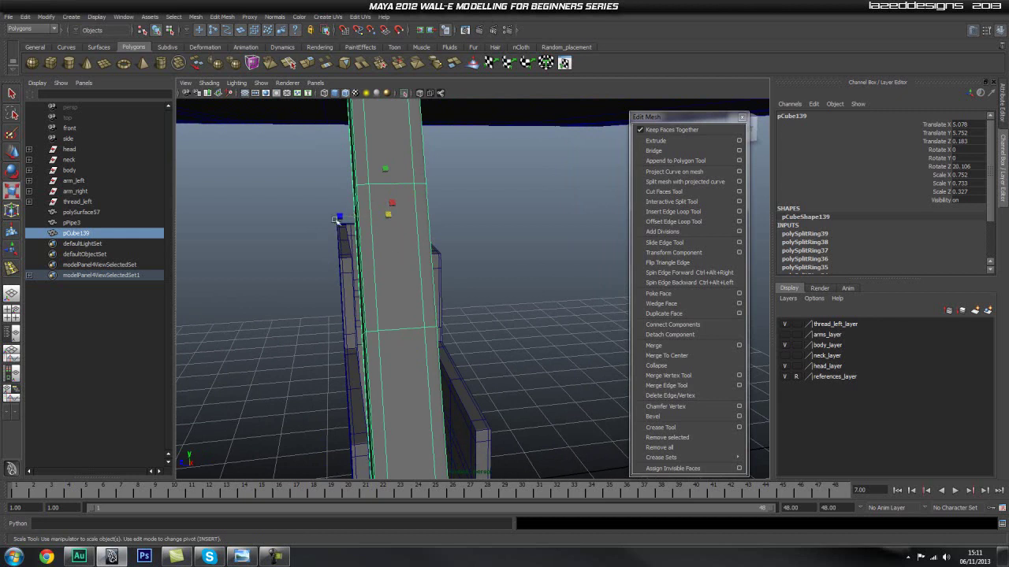
pyautogui.moveTo(340, 218); pyautogui.dragTo(351, 219)
pyautogui.click(528, 237)
# - Centre the strut between the bracket's walls in the side view, at about Translate Z 0.144
pyautogui.keyDown('alt'); pyautogui.moveTo(528, 237); pyautogui.dragTo(461, 319); pyautogui.keyUp('alt')
pyautogui.keyDown('alt'); pyautogui.moveTo(461, 319); pyautogui.dragTo(409, 320, button='middle'); pyautogui.keyUp('alt')
pyautogui.press('space')
pyautogui.moveTo(409, 320); pyautogui.dragTo(471, 320)
pyautogui.scroll(3, 362, 356)
pyautogui.keyDown('alt'); pyautogui.moveTo(360, 360); pyautogui.dragTo(401, 295, button='middle'); pyautogui.keyUp('alt')
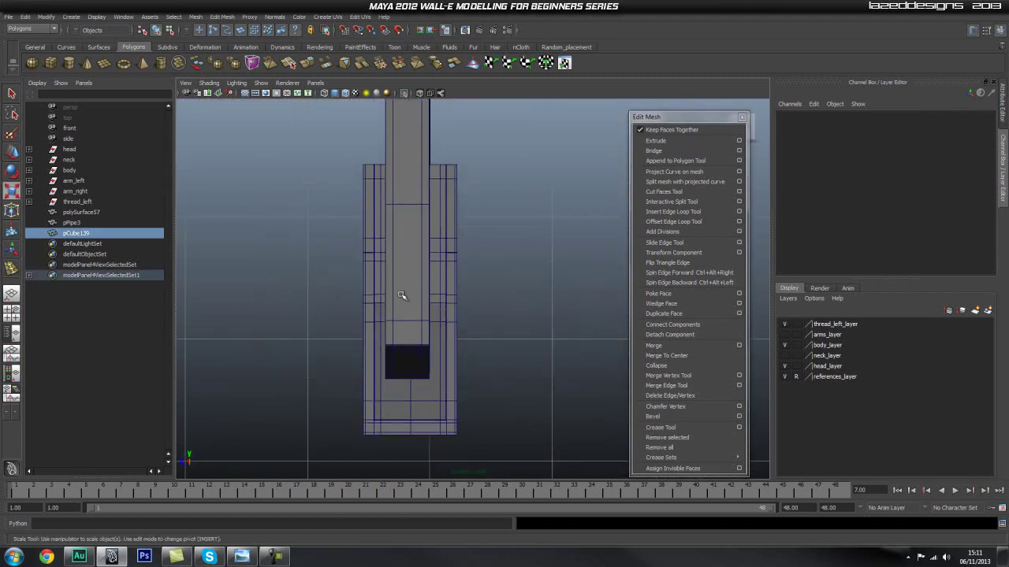
pyautogui.click(401, 295)
pyautogui.press('w')
pyautogui.moveTo(374, 126); pyautogui.dragTo(378, 129)
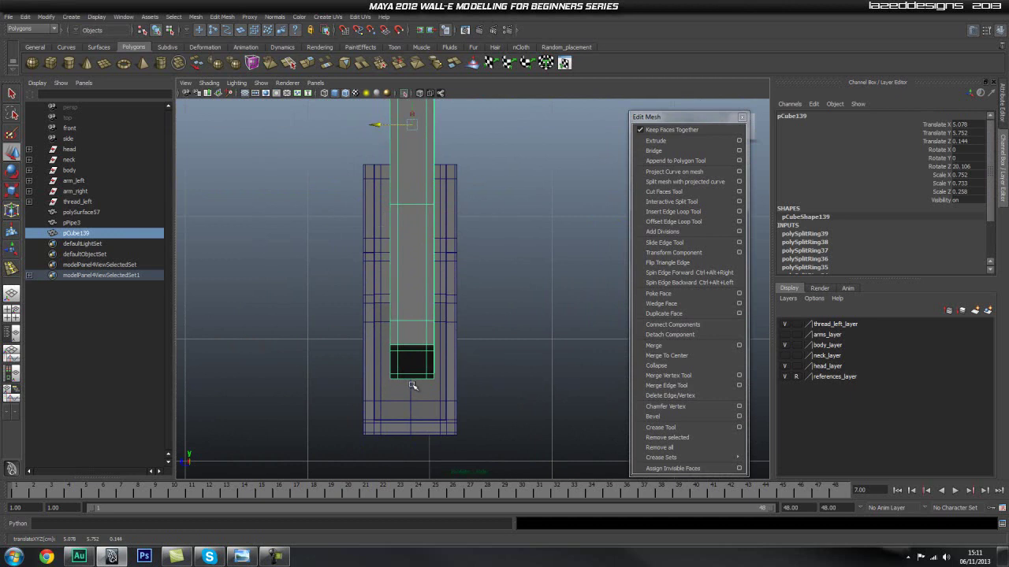
# - Examine how the strut sits between the bracket and the body from several angles
pyautogui.press('space')
pyautogui.moveTo(415, 287); pyautogui.dragTo(416, 261)
pyautogui.keyDown('alt'); pyautogui.moveTo(360, 302); pyautogui.dragTo(257, 328); pyautogui.keyUp('alt')
pyautogui.scroll(-4, 381, 275)
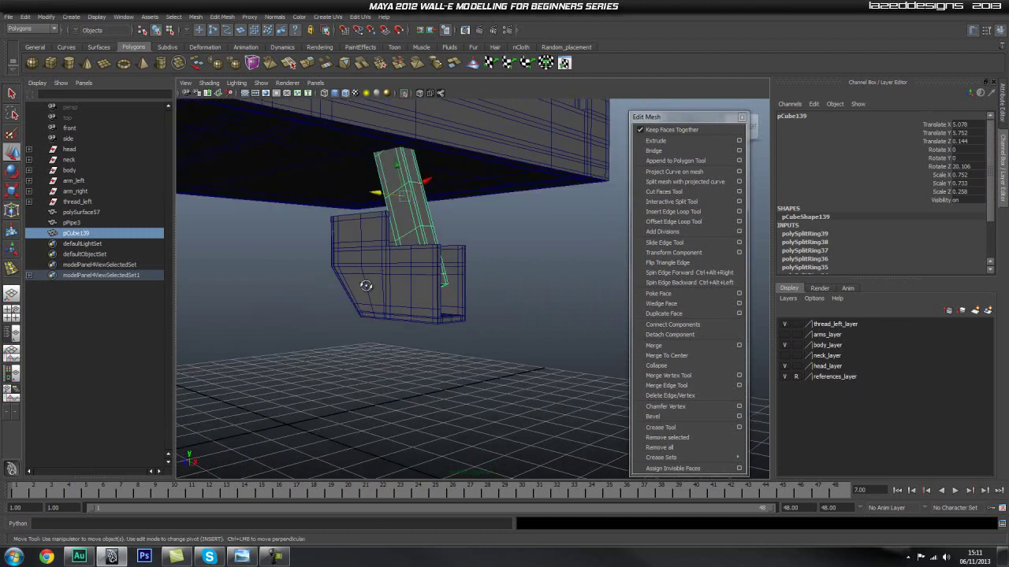
pyautogui.keyDown('alt'); pyautogui.moveTo(380, 275); pyautogui.dragTo(361, 281); pyautogui.keyUp('alt')
pyautogui.click(514, 254)
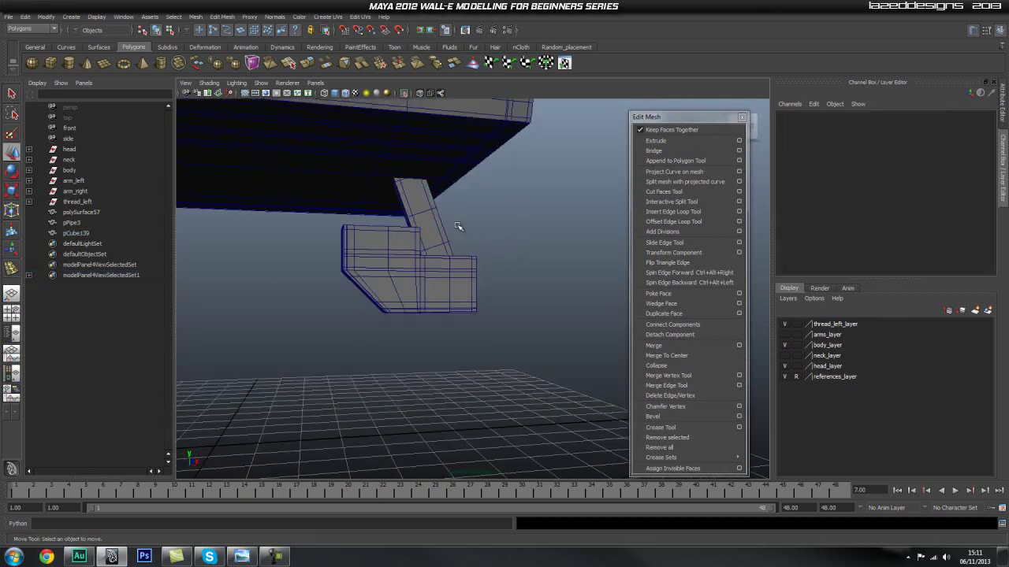
pyautogui.scroll(4, 534, 268)
pyautogui.keyDown('alt'); pyautogui.moveTo(528, 297); pyautogui.dragTo(529, 299, button='middle'); pyautogui.keyUp('alt')
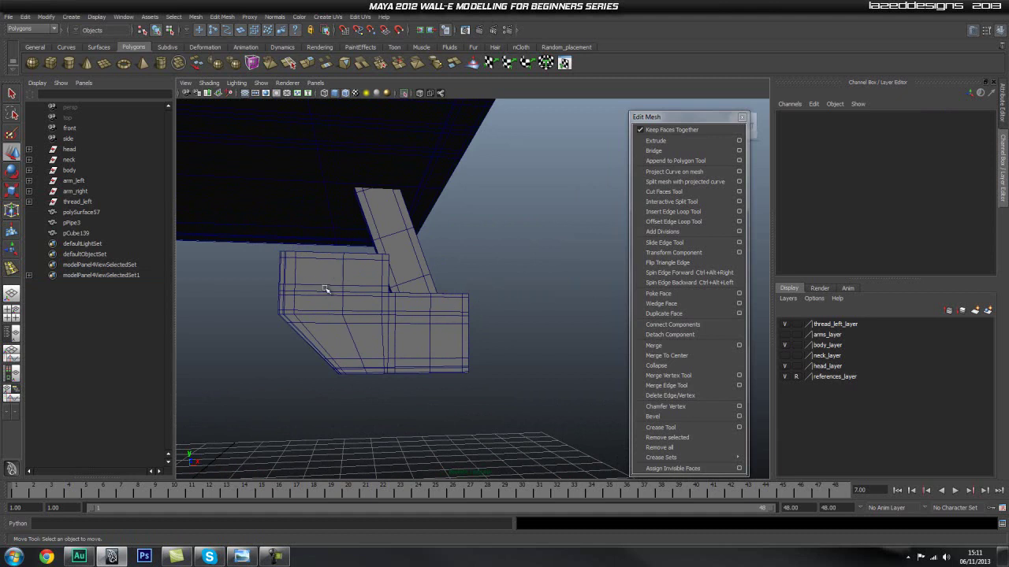
pyautogui.keyDown('alt'); pyautogui.moveTo(489, 337); pyautogui.dragTo(501, 318); pyautogui.keyUp('alt')
# - Create a flat rectangular polygon cube on the empty grid beside the thread
pyautogui.keyDown('alt'); pyautogui.moveTo(492, 276); pyautogui.dragTo(404, 316); pyautogui.keyUp('alt')
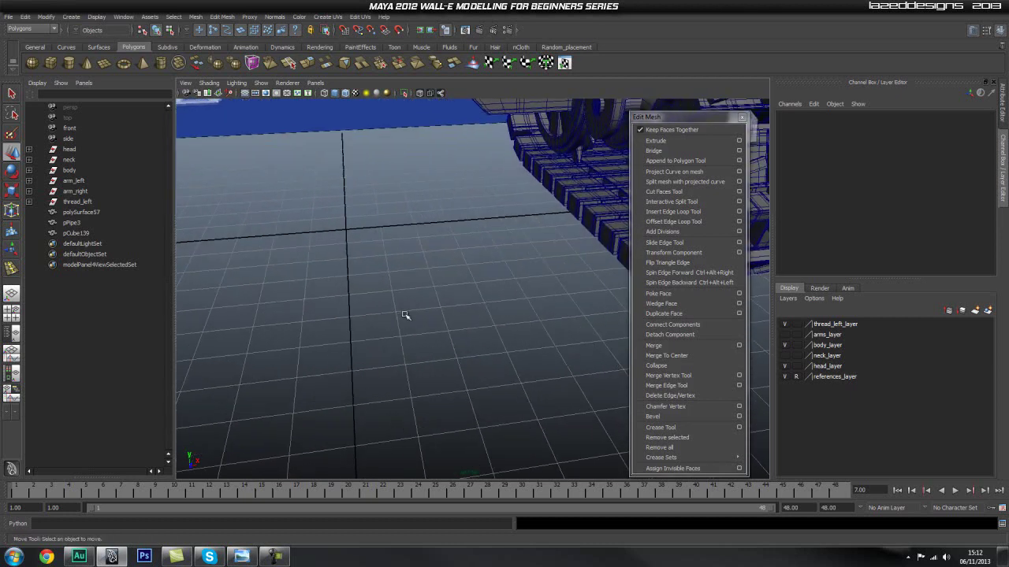
pyautogui.click(51, 63)
pyautogui.moveTo(380, 292); pyautogui.dragTo(562, 384)
pyautogui.moveTo(489, 356); pyautogui.dragTo(512, 304)
# - Extrude the new box's top and bottom faces with an inset Offset of 0.46
pyautogui.keyDown('alt'); pyautogui.moveTo(528, 329); pyautogui.dragTo(459, 329, button='right'); pyautogui.keyUp('alt')
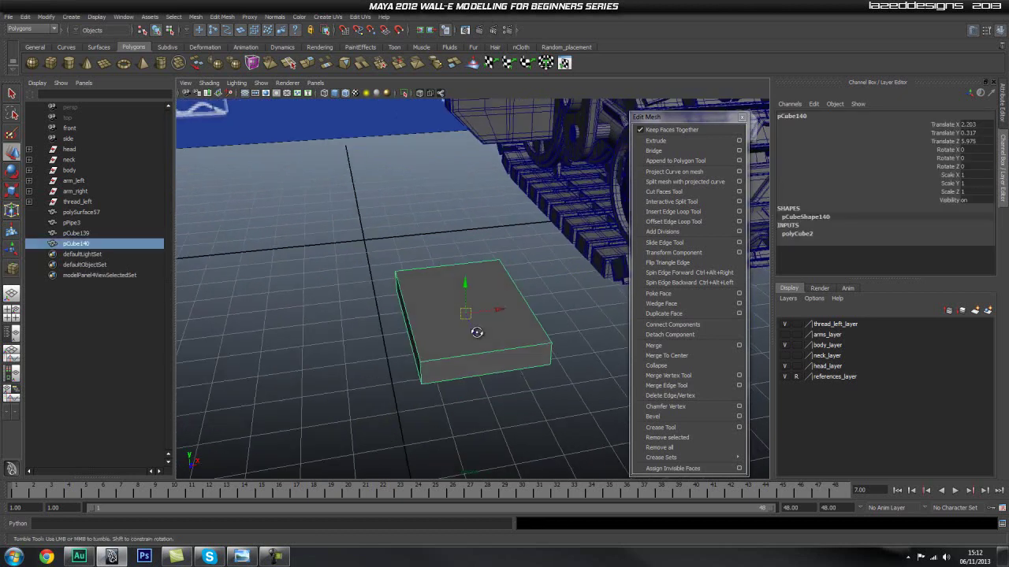
pyautogui.keyDown('alt'); pyautogui.moveTo(460, 329); pyautogui.dragTo(507, 339); pyautogui.keyUp('alt')
pyautogui.keyDown('alt'); pyautogui.moveTo(507, 340); pyautogui.dragTo(447, 339, button='middle'); pyautogui.keyUp('alt')
pyautogui.press('q')
pyautogui.moveTo(434, 327); pyautogui.dragTo(435, 351, button='right')
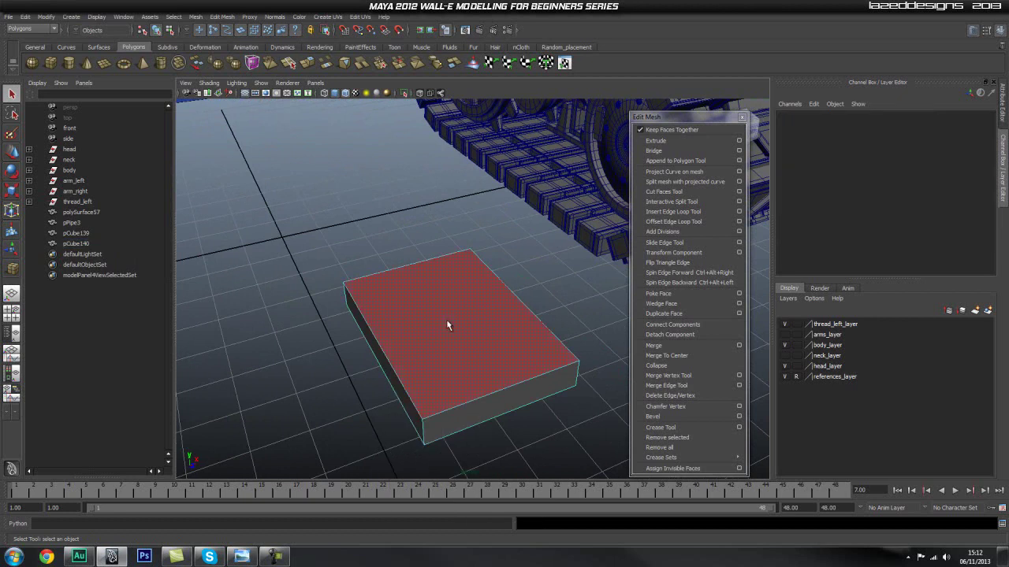
pyautogui.click(448, 324)
pyautogui.keyDown('alt'); pyautogui.moveTo(494, 401); pyautogui.dragTo(456, 290); pyautogui.keyUp('alt')
pyautogui.keyDown('alt'); pyautogui.moveTo(548, 233); pyautogui.dragTo(457, 258); pyautogui.keyUp('alt')
pyautogui.click(674, 140)
pyautogui.scroll(-5, 929, 260)
pyautogui.click(944, 241)
pyautogui.moveTo(590, 236)
pyautogui.mouseDown(button='middle')
pyautogui.moveTo(551, 239)
pyautogui.moveTo(599, 236)
pyautogui.mouseUp(button='middle')
pyautogui.click(966, 95)
pyautogui.click(969, 95)
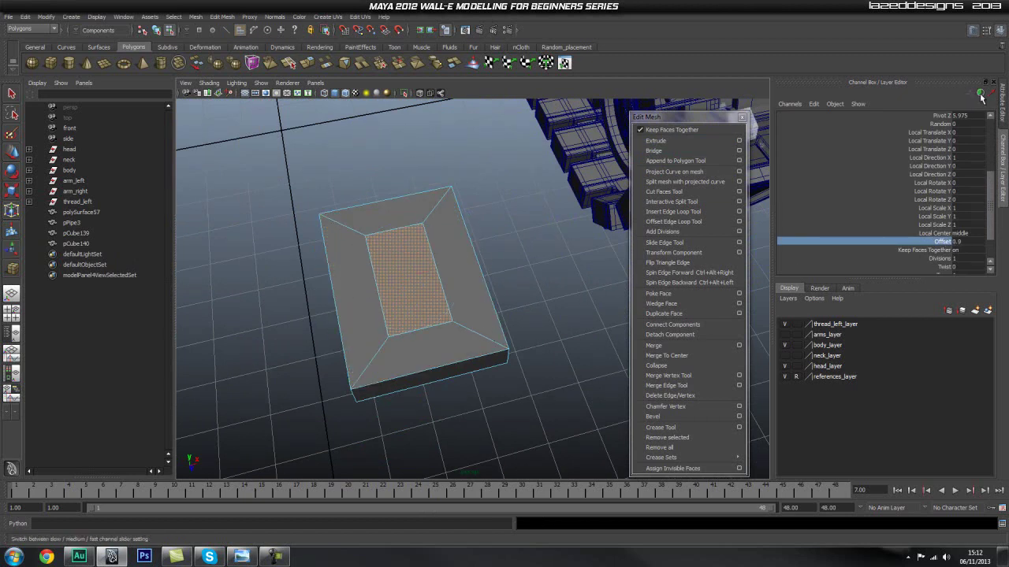
pyautogui.moveTo(618, 203); pyautogui.dragTo(551, 203, button='middle')
# - Extrude the inset faces again and sink them into the box with a Thickness of -0.26
pyautogui.keyDown('alt'); pyautogui.moveTo(533, 246); pyautogui.dragTo(561, 238); pyautogui.keyUp('alt')
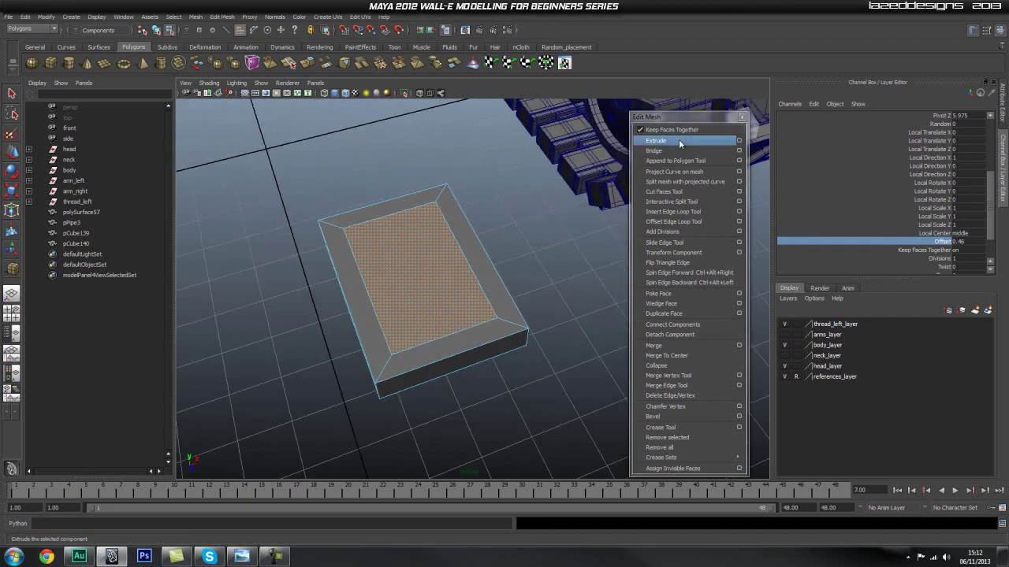
pyautogui.click(679, 140)
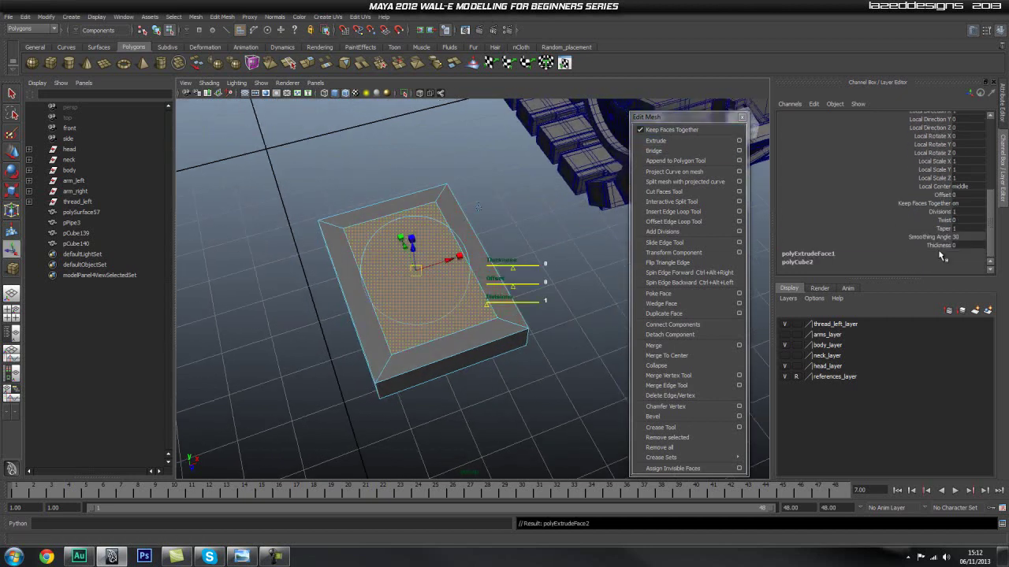
pyautogui.click(941, 245)
pyautogui.moveTo(528, 215); pyautogui.dragTo(512, 220, button='middle')
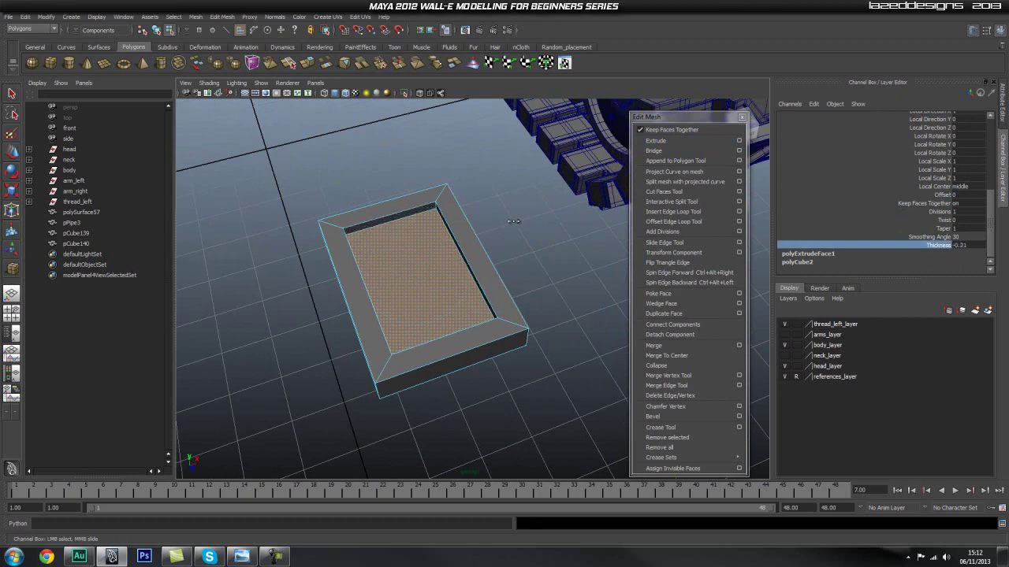
pyautogui.keyDown('alt'); pyautogui.moveTo(468, 331); pyautogui.dragTo(450, 352); pyautogui.keyUp('alt')
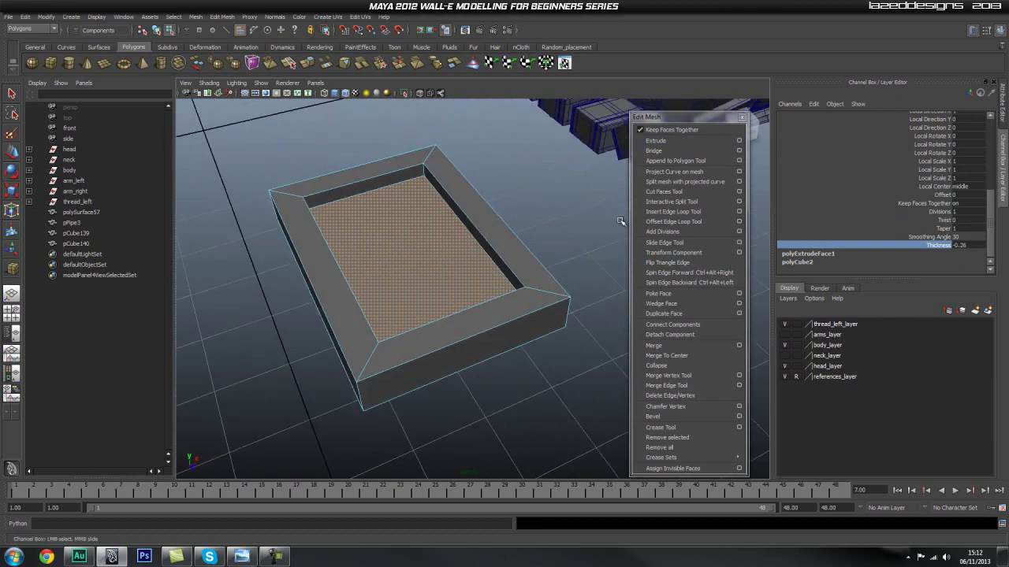
# - Delete the recessed faces to open the box into a hollow rectangular frame
pyautogui.click(721, 151)
pyautogui.keyDown('alt'); pyautogui.moveTo(566, 249); pyautogui.dragTo(523, 256); pyautogui.keyUp('alt')
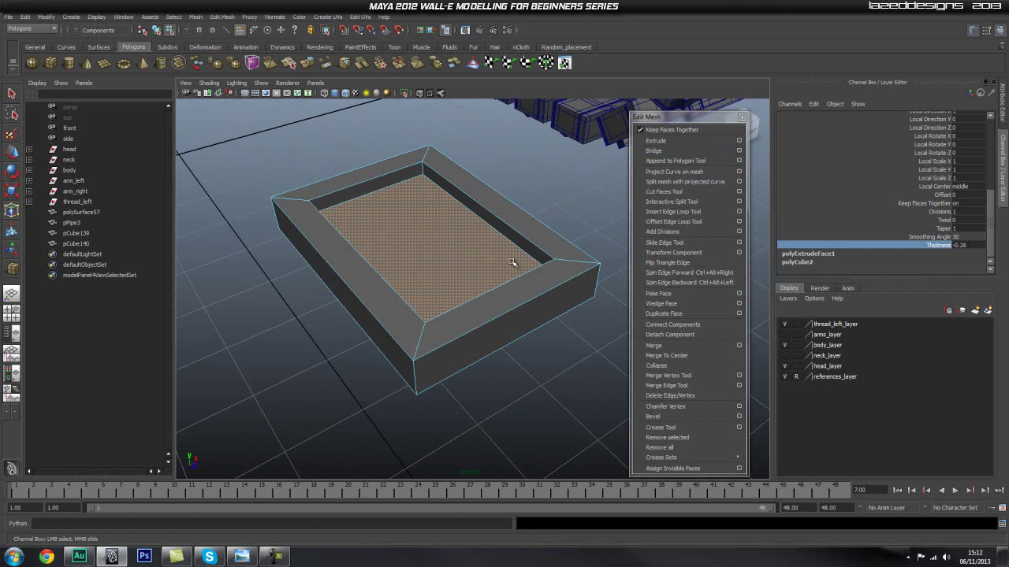
pyautogui.press('Delete')
pyautogui.scroll(5, 441, 307)
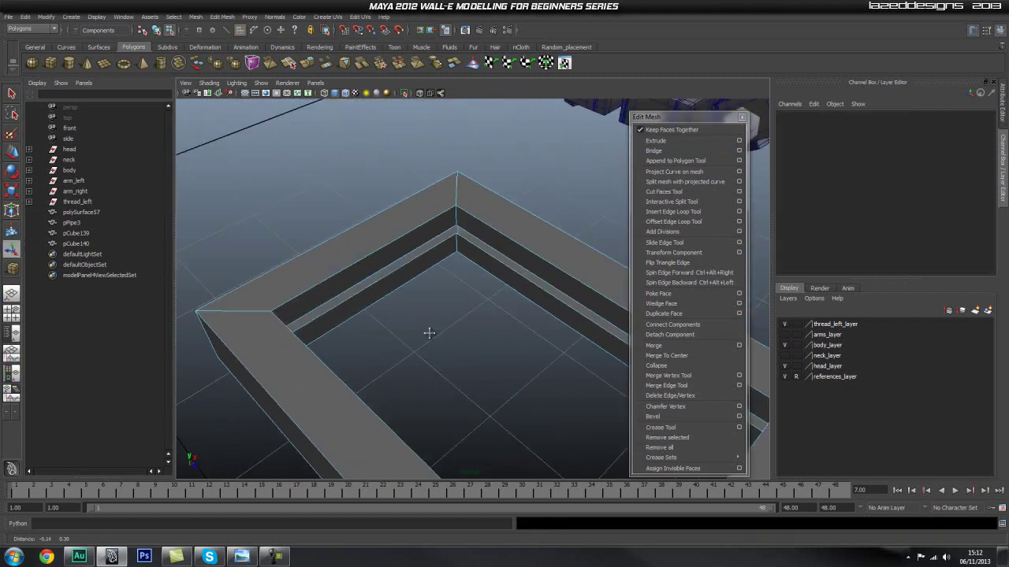
# - Merge the vertices of the upper and lower inner walls at the frame's four inside corners to close the gap
pyautogui.keyDown('alt'); pyautogui.moveTo(455, 316); pyautogui.dragTo(431, 302, button='middle'); pyautogui.keyUp('alt')
pyautogui.keyDown('alt'); pyautogui.moveTo(431, 301); pyautogui.dragTo(389, 257); pyautogui.keyUp('alt')
pyautogui.keyDown('alt'); pyautogui.moveTo(389, 256); pyautogui.dragTo(403, 291, button='middle'); pyautogui.keyUp('alt')
pyautogui.scroll(2, 402, 291)
pyautogui.keyDown('alt'); pyautogui.moveTo(402, 290); pyautogui.dragTo(414, 283); pyautogui.keyUp('alt')
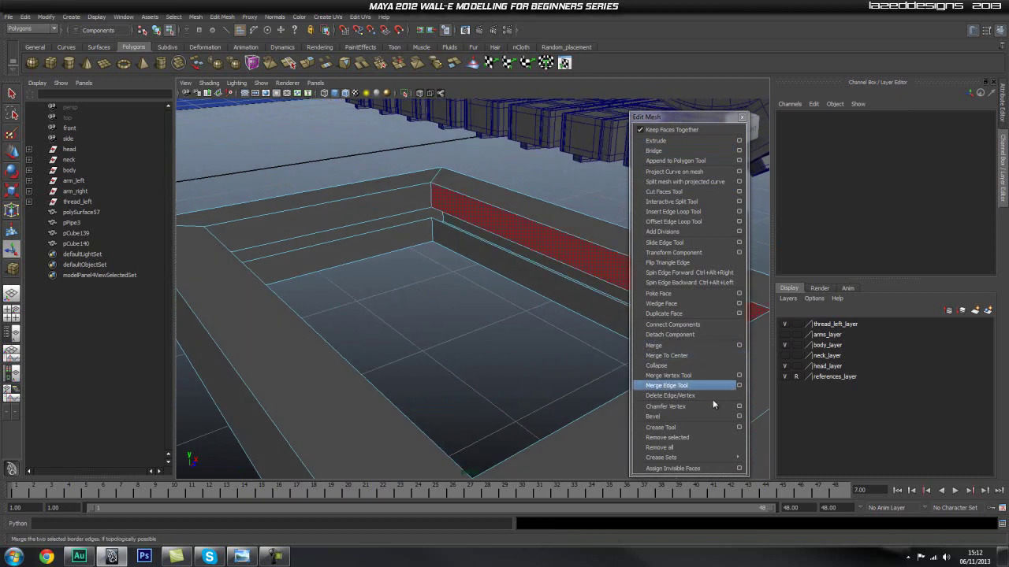
pyautogui.click(695, 377)
pyautogui.moveTo(433, 217); pyautogui.dragTo(443, 221)
pyautogui.keyDown('alt'); pyautogui.moveTo(462, 255); pyautogui.dragTo(505, 294); pyautogui.keyUp('alt')
pyautogui.keyDown('alt'); pyautogui.moveTo(504, 293); pyautogui.dragTo(507, 283, button='middle'); pyautogui.keyUp('alt')
pyautogui.keyDown('alt'); pyautogui.moveTo(507, 284); pyautogui.dragTo(508, 243); pyautogui.keyUp('alt')
pyautogui.keyDown('alt'); pyautogui.moveTo(465, 282); pyautogui.dragTo(418, 303); pyautogui.keyUp('alt')
pyautogui.moveTo(560, 253); pyautogui.dragTo(479, 249)
# - Delete the leftover edge loop running around the middle of the frame's inner walls
pyautogui.press('q')
pyautogui.moveTo(492, 242); pyautogui.dragTo(439, 265, button='right')
pyautogui.doubleClick(494, 235)
pyautogui.keyDown('alt'); pyautogui.moveTo(482, 295); pyautogui.dragTo(453, 308); pyautogui.keyUp('alt')
pyautogui.keyDown('alt'); pyautogui.moveTo(452, 308); pyautogui.dragTo(459, 315, button='right'); pyautogui.keyUp('alt')
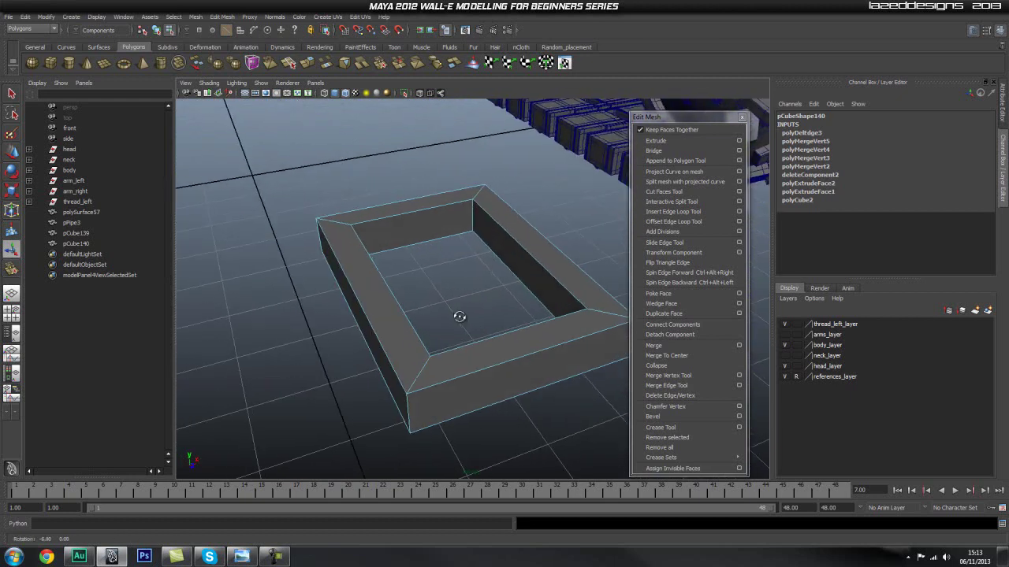
pyautogui.keyDown('alt'); pyautogui.moveTo(460, 315); pyautogui.dragTo(469, 293, button='middle'); pyautogui.keyUp('alt')
pyautogui.keyDown('alt'); pyautogui.moveTo(468, 293); pyautogui.dragTo(434, 308); pyautogui.keyUp('alt')
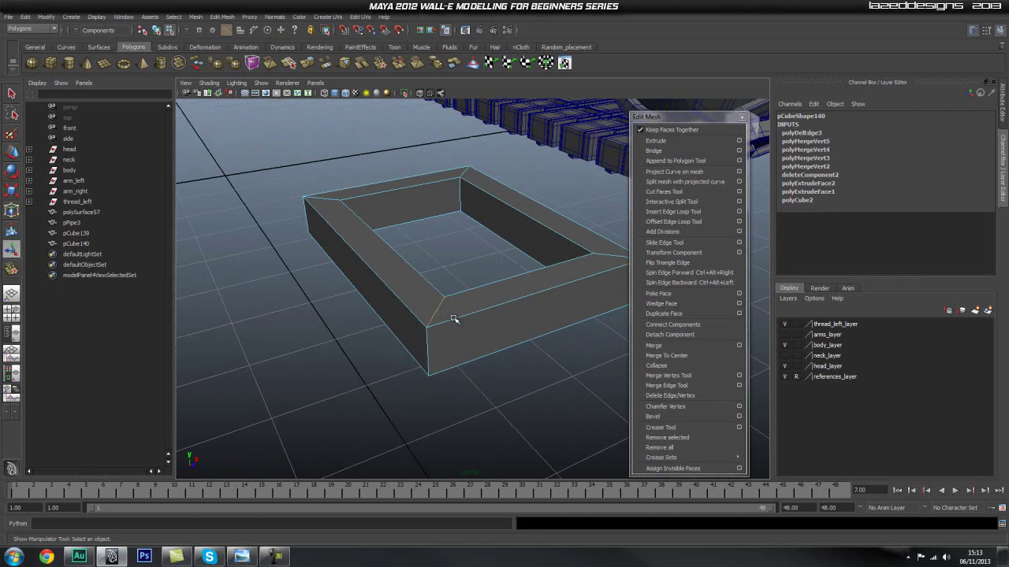
# - Insert three edge loops around the frame's outer walls: near the top edge, at mid-height and near the bottom edge
pyautogui.keyDown('alt'); pyautogui.moveTo(516, 254); pyautogui.dragTo(479, 259); pyautogui.keyUp('alt')
pyautogui.keyDown('alt'); pyautogui.moveTo(479, 258); pyautogui.dragTo(481, 270, button='right'); pyautogui.keyUp('alt')
pyautogui.keyDown('alt'); pyautogui.moveTo(481, 271); pyautogui.dragTo(479, 279); pyautogui.keyUp('alt')
pyautogui.keyDown('alt'); pyautogui.moveTo(479, 279); pyautogui.dragTo(387, 288, button='right'); pyautogui.keyUp('alt')
pyautogui.keyDown('alt'); pyautogui.moveTo(387, 289); pyautogui.dragTo(460, 283); pyautogui.keyUp('alt')
pyautogui.keyDown('alt'); pyautogui.moveTo(460, 284); pyautogui.dragTo(365, 280, button='right'); pyautogui.keyUp('alt')
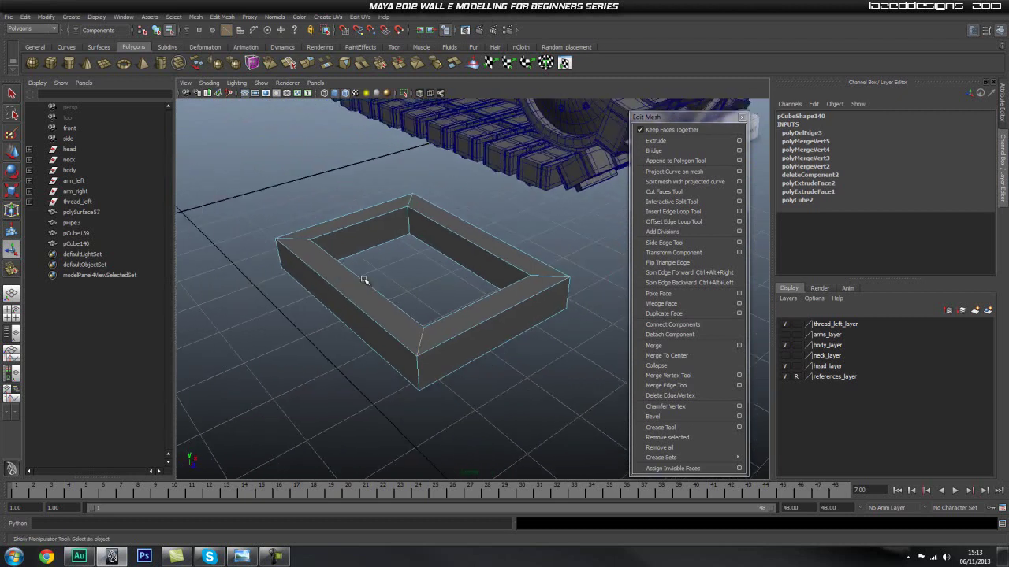
pyautogui.click(730, 212)
pyautogui.keyDown('alt'); pyautogui.moveTo(260, 327); pyautogui.dragTo(401, 340, button='right'); pyautogui.keyUp('alt')
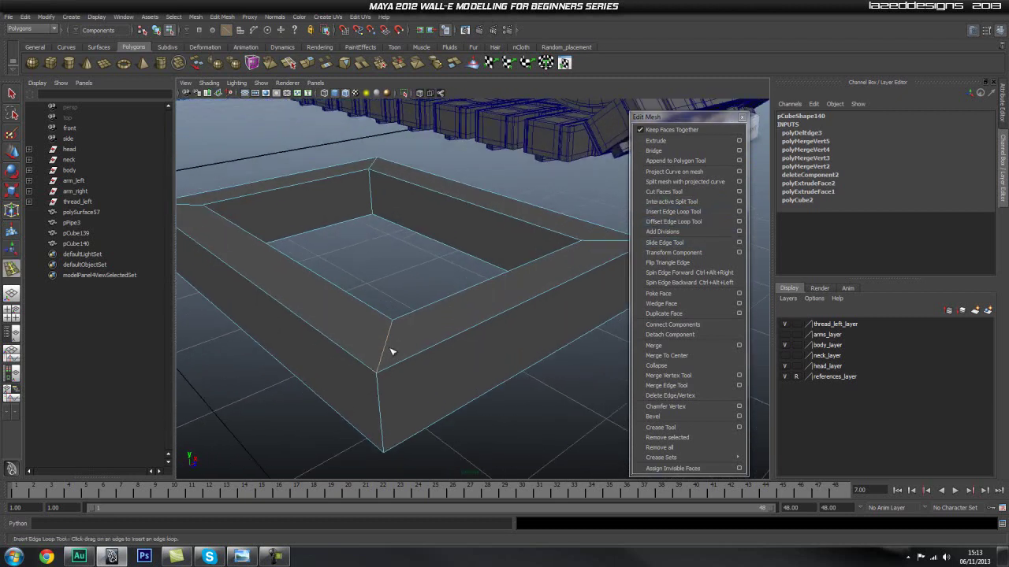
pyautogui.moveTo(378, 383); pyautogui.dragTo(383, 419)
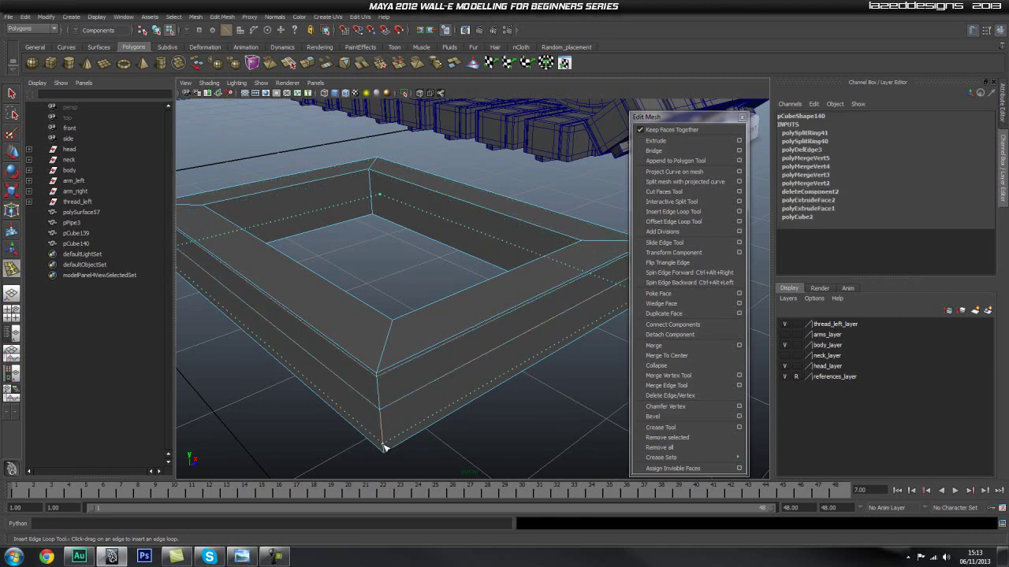
pyautogui.click(386, 451)
pyautogui.keyDown('alt'); pyautogui.moveTo(438, 314); pyautogui.dragTo(499, 351); pyautogui.keyUp('alt')
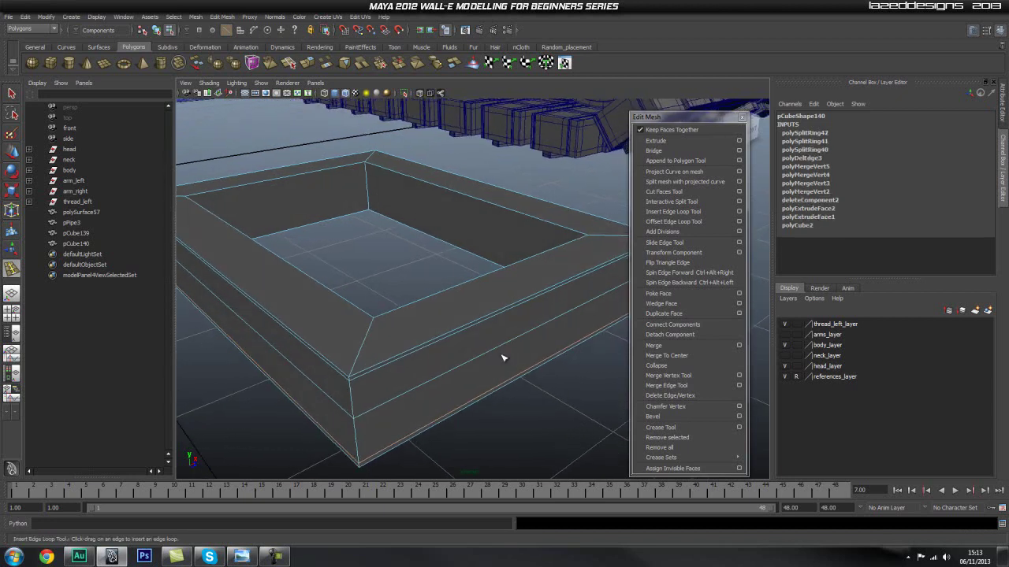
# - Try adding edge loops along the frame's top face near its inner and outer edges
pyautogui.keyDown('alt'); pyautogui.moveTo(360, 396); pyautogui.dragTo(403, 428, button='right'); pyautogui.keyUp('alt')
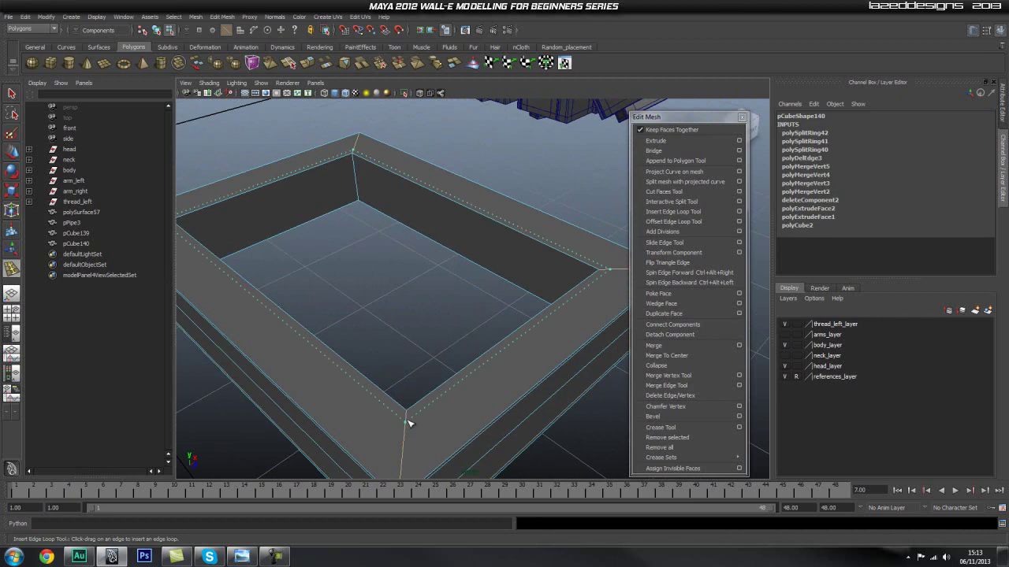
pyautogui.click(409, 417)
pyautogui.keyDown('alt'); pyautogui.moveTo(405, 412); pyautogui.dragTo(405, 399); pyautogui.keyUp('alt')
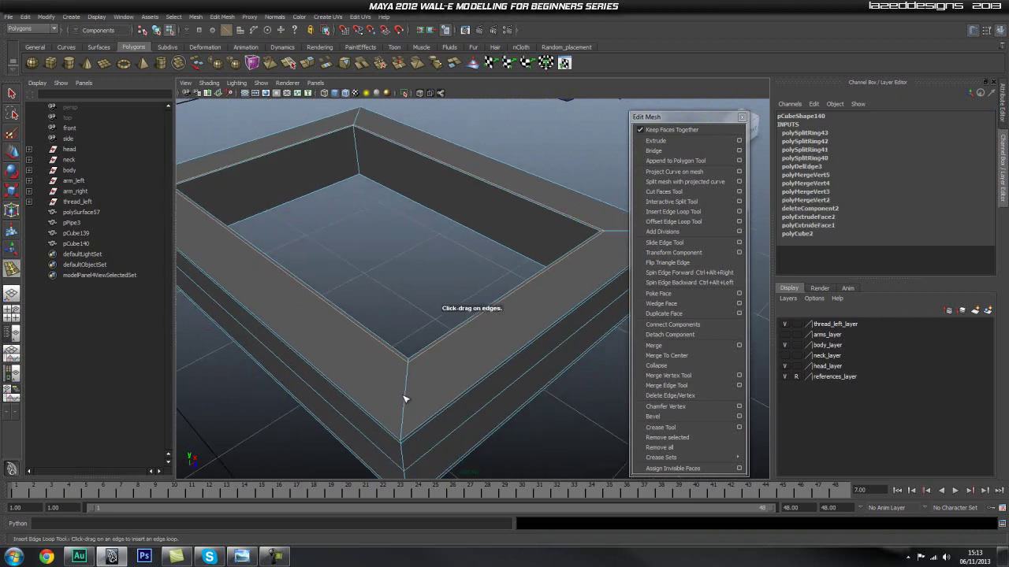
pyautogui.click(403, 438)
pyautogui.keyDown('alt'); pyautogui.moveTo(441, 434); pyautogui.dragTo(413, 381); pyautogui.keyUp('alt')
pyautogui.hotkey('ctrl', 'z')
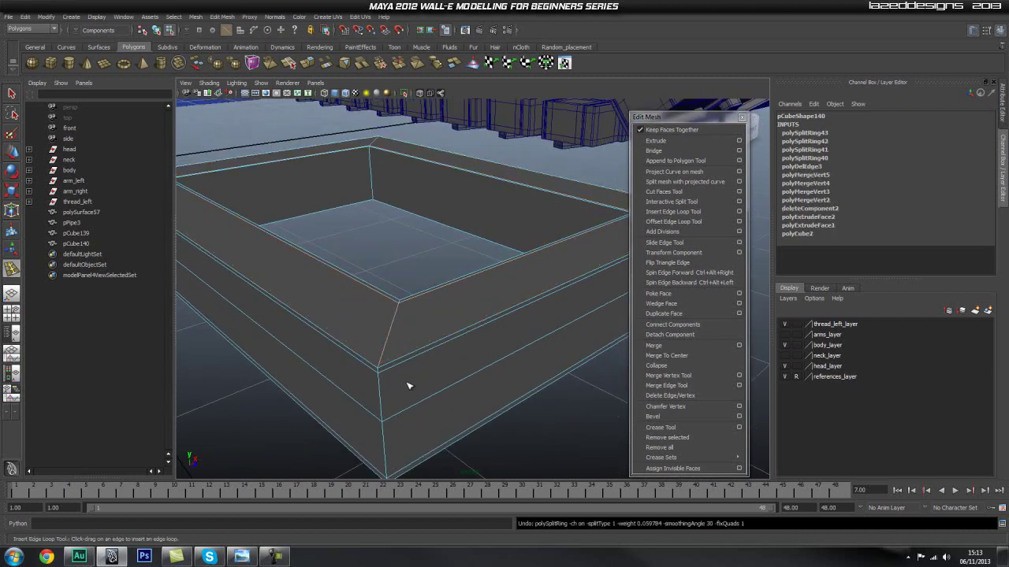
pyautogui.hotkey('ctrl', 'z')
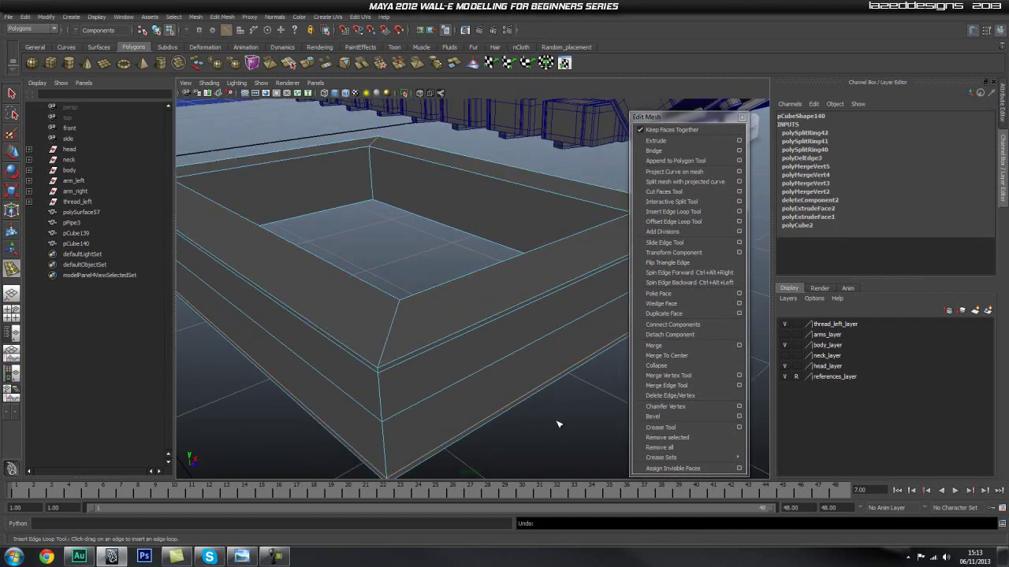
# - Insert edge loops on both sides of the frame's near corner seam and along the top face's outer and inner edges
pyautogui.click(386, 376)
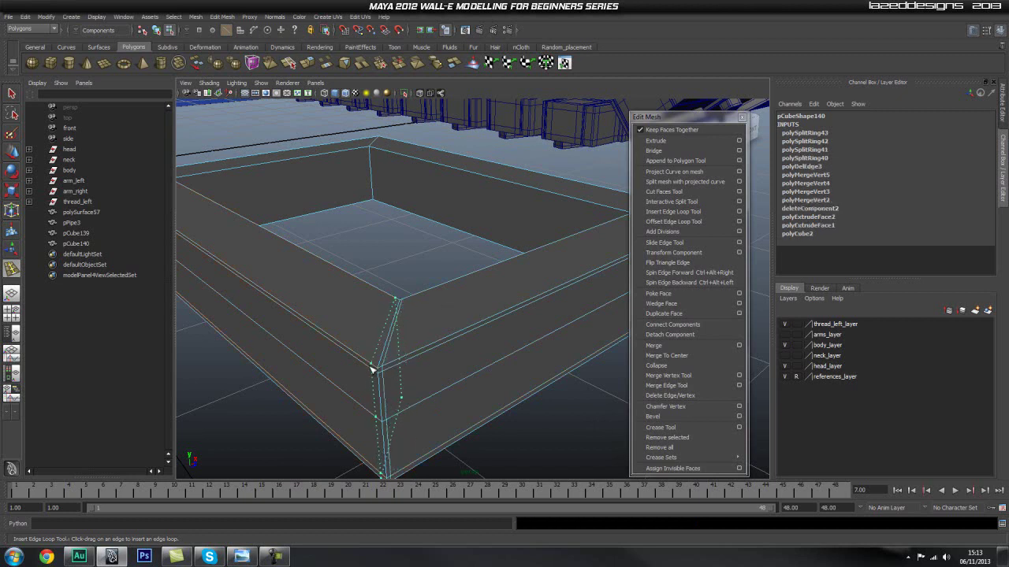
pyautogui.click(376, 371)
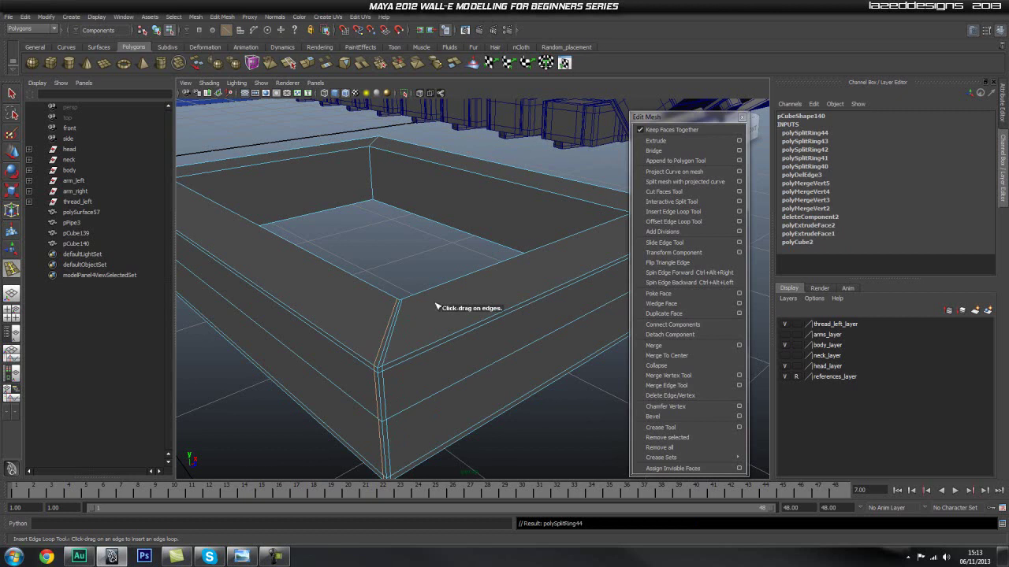
pyautogui.moveTo(380, 365); pyautogui.dragTo(383, 366)
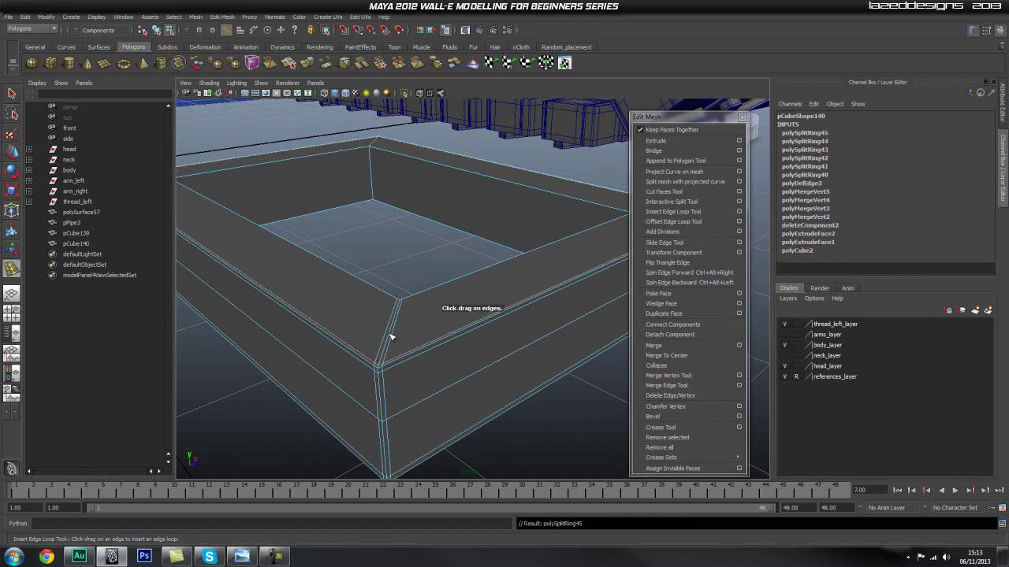
pyautogui.moveTo(397, 316); pyautogui.dragTo(403, 306)
# - Insert edge loops close to both sides of the seams at the frame's remaining corners
pyautogui.keyDown('alt'); pyautogui.moveTo(405, 308); pyautogui.dragTo(400, 342); pyautogui.keyUp('alt')
pyautogui.scroll(3, 403, 341)
pyautogui.keyDown('alt'); pyautogui.moveTo(415, 339); pyautogui.dragTo(408, 316, button='middle'); pyautogui.keyUp('alt')
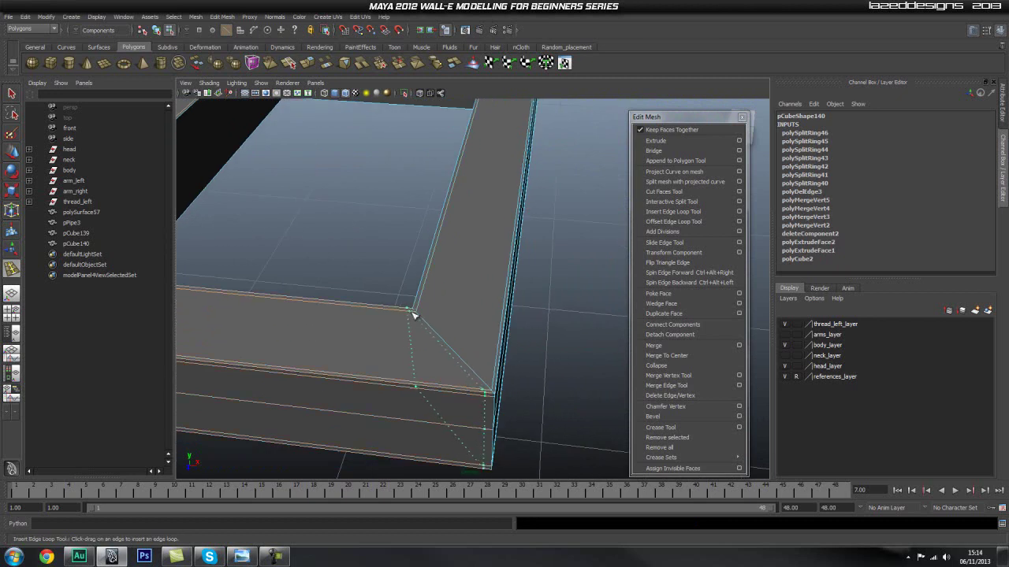
pyautogui.moveTo(411, 313); pyautogui.dragTo(419, 312)
pyautogui.keyDown('alt'); pyautogui.moveTo(400, 408); pyautogui.dragTo(519, 358); pyautogui.keyUp('alt')
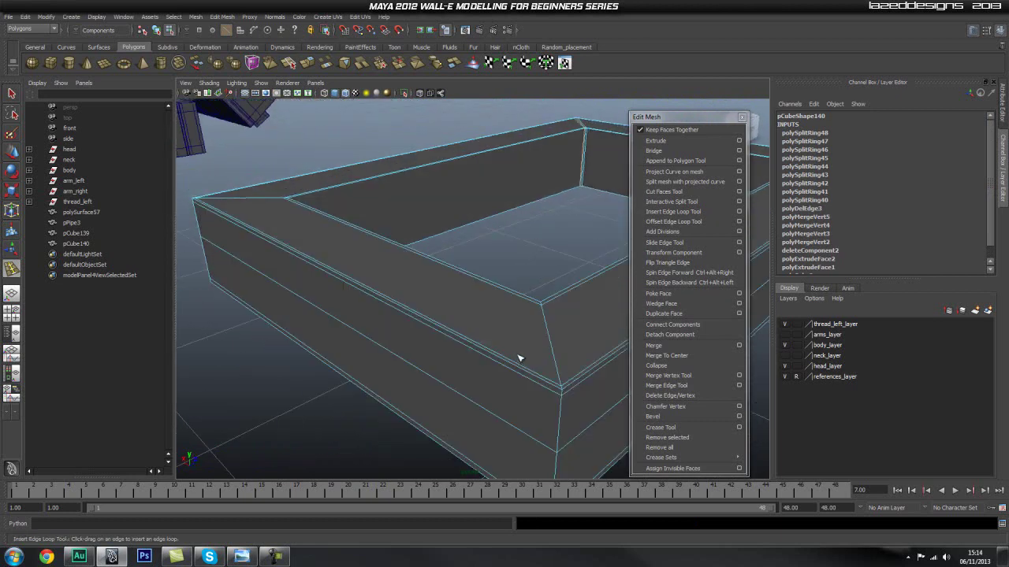
pyautogui.moveTo(565, 386); pyautogui.dragTo(548, 383)
pyautogui.click(559, 388)
pyautogui.keyDown('alt'); pyautogui.moveTo(462, 383); pyautogui.dragTo(534, 338); pyautogui.keyUp('alt')
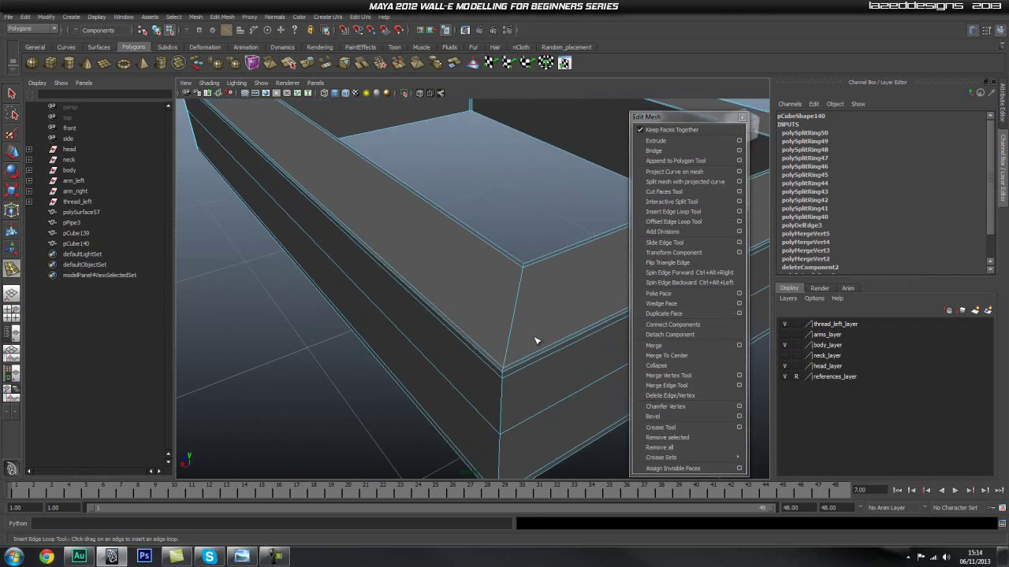
pyautogui.moveTo(509, 370); pyautogui.dragTo(316, 235)
pyautogui.click(498, 369)
# - Insert three edge loops around the frame's inner walls: near the top edge, at mid-height and near the bottom edge
pyautogui.click(313, 227)
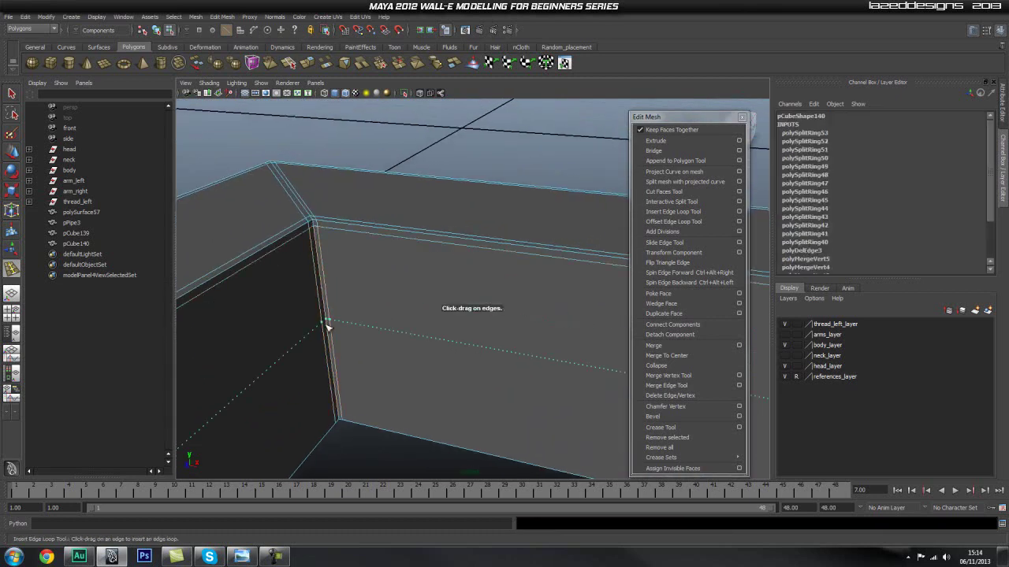
pyautogui.click(329, 325)
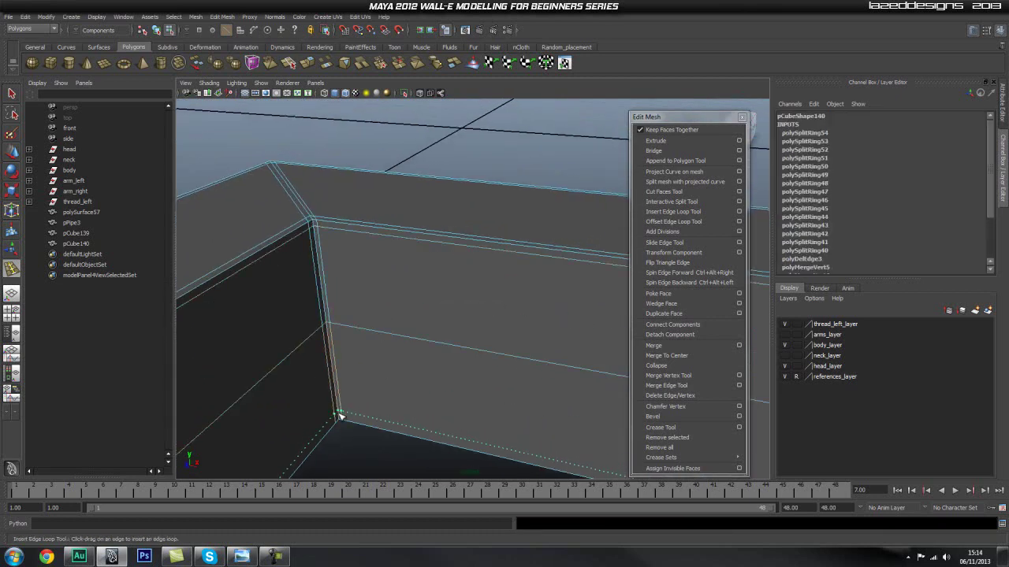
pyautogui.click(339, 418)
# - Insert edge loops along the frame's bottom face near its inner and outer edges
pyautogui.keyDown('alt'); pyautogui.moveTo(356, 407); pyautogui.dragTo(410, 354); pyautogui.keyUp('alt')
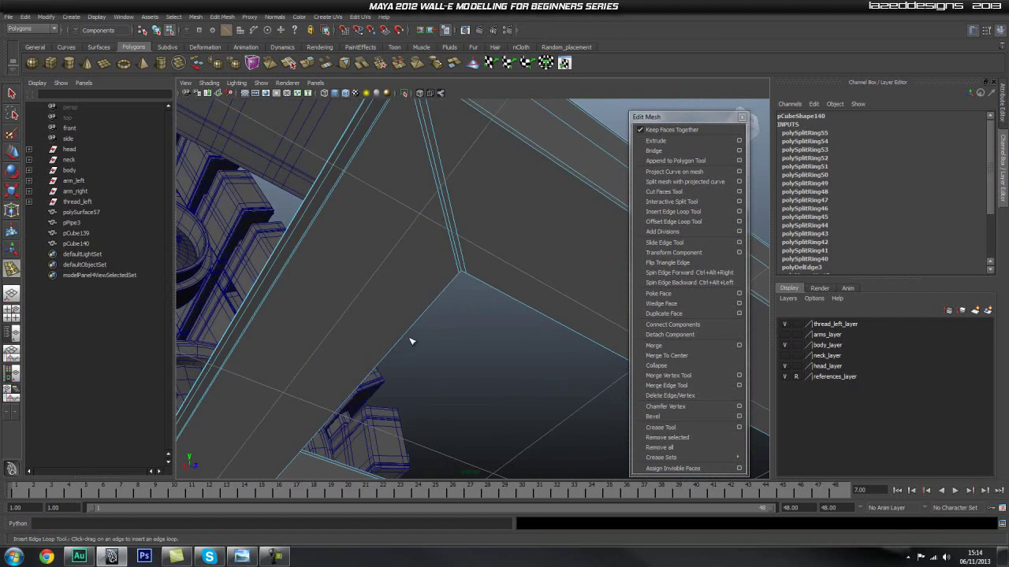
pyautogui.scroll(2, 395, 295)
pyautogui.click(398, 270)
pyautogui.moveTo(428, 374); pyautogui.dragTo(460, 462)
# - Return to object mode, end the isolated display so the whole model shows, and select the frame with wireframe on shaded
pyautogui.keyDown('alt'); pyautogui.moveTo(453, 455); pyautogui.dragTo(454, 361); pyautogui.keyUp('alt')
pyautogui.press('q')
pyautogui.moveTo(454, 363); pyautogui.dragTo(495, 353, button='right')
pyautogui.click(527, 443)
pyautogui.moveTo(386, 411)
pyautogui.keyDown('alt'); pyautogui.mouseDown()
pyautogui.moveTo(439, 417)
pyautogui.moveTo(394, 410)
pyautogui.mouseUp(); pyautogui.keyUp('alt')
pyautogui.click(345, 94)
pyautogui.moveTo(473, 237)
pyautogui.keyDown('alt'); pyautogui.mouseDown()
pyautogui.moveTo(457, 221)
pyautogui.moveTo(477, 205)
pyautogui.moveTo(563, 223)
pyautogui.moveTo(547, 270)
pyautogui.moveTo(560, 307)
pyautogui.moveTo(473, 300)
pyautogui.moveTo(470, 264)
pyautogui.mouseUp(); pyautogui.keyUp('alt')
pyautogui.click(405, 93)
pyautogui.click(405, 93)
pyautogui.keyDown('alt'); pyautogui.moveTo(421, 153); pyautogui.dragTo(486, 216); pyautogui.keyUp('alt')
pyautogui.click(488, 266)
pyautogui.keyDown('alt'); pyautogui.moveTo(477, 233); pyautogui.dragTo(354, 154, button='right'); pyautogui.keyUp('alt')
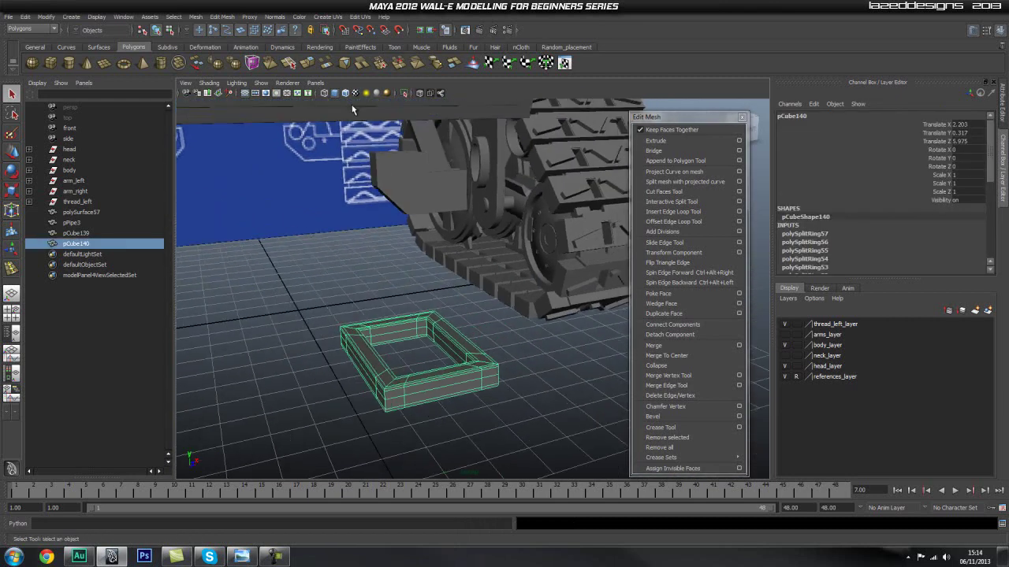
pyautogui.click(344, 94)
# - Move the frame up against the body's underside near the strut's upper end, at about Y 6.714 and Z 0.615
pyautogui.keyDown('alt'); pyautogui.moveTo(454, 246); pyautogui.dragTo(536, 283, button='right'); pyautogui.keyUp('alt')
pyautogui.keyDown('alt'); pyautogui.moveTo(389, 236); pyautogui.dragTo(385, 218); pyautogui.keyUp('alt')
pyautogui.press('w')
pyautogui.keyDown('alt'); pyautogui.moveTo(331, 208); pyautogui.dragTo(314, 205, button='right'); pyautogui.keyUp('alt')
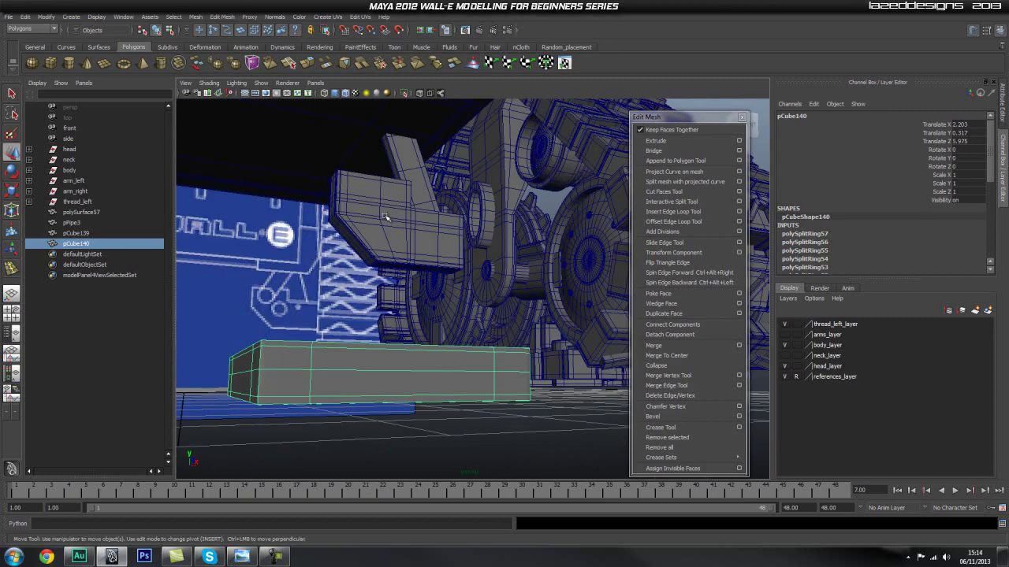
pyautogui.keyDown('alt'); pyautogui.moveTo(313, 205); pyautogui.dragTo(411, 282); pyautogui.keyUp('alt')
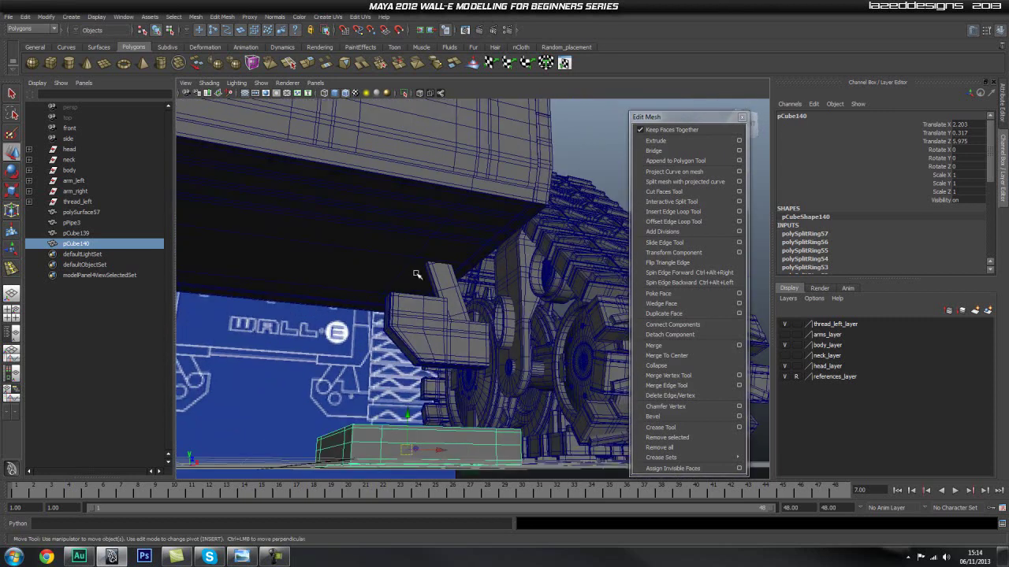
pyautogui.moveTo(415, 261); pyautogui.dragTo(415, 259, button='middle')
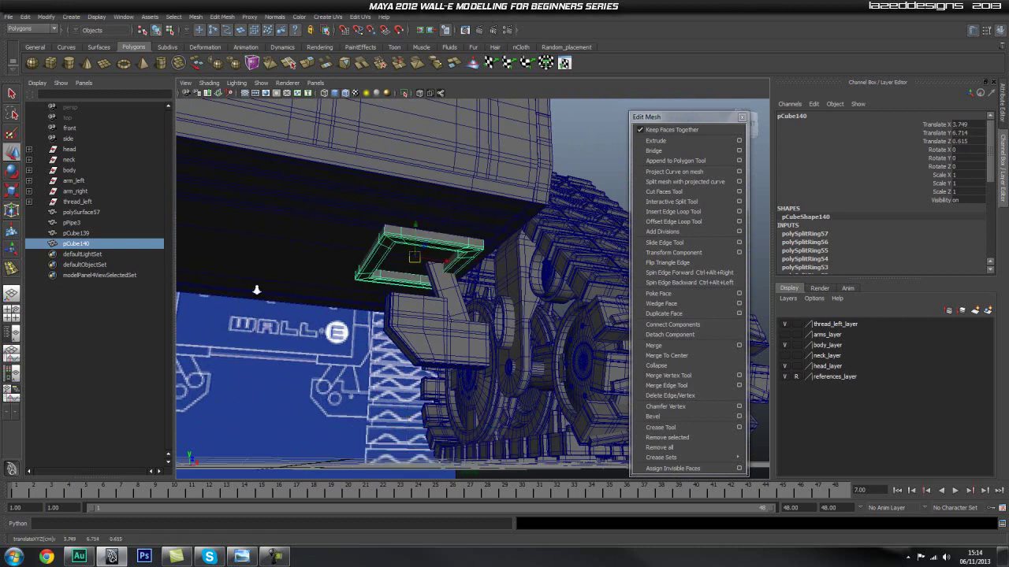
pyautogui.scroll(8, 346, 290)
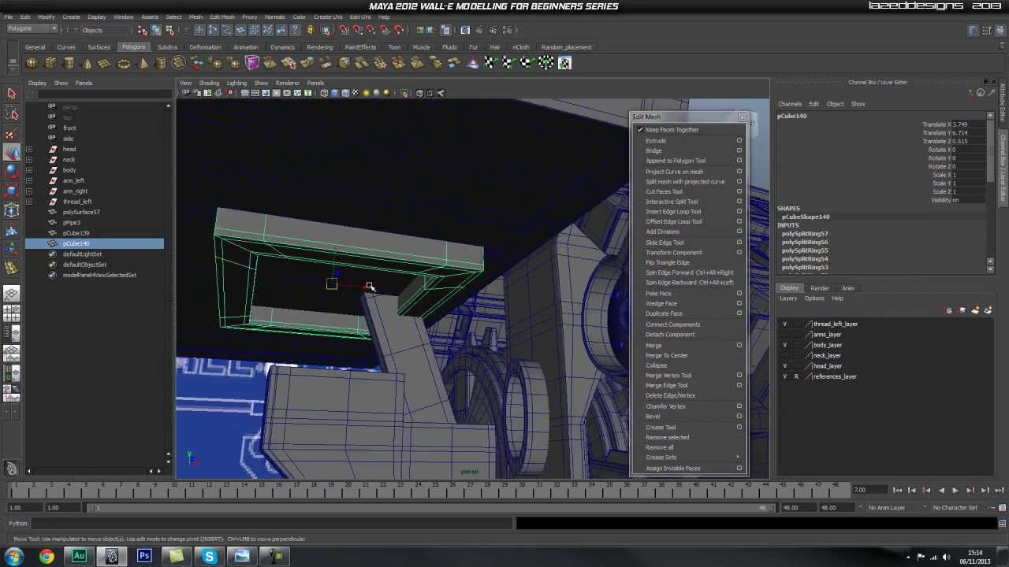
pyautogui.moveTo(366, 286); pyautogui.dragTo(392, 288)
# - Scale the frame uniformly to about 0.443 and shift it around the strut's top end, at about X 4.744
pyautogui.keyDown('alt'); pyautogui.moveTo(473, 292); pyautogui.dragTo(419, 279); pyautogui.keyUp('alt')
pyautogui.scroll(3, 420, 280)
pyautogui.keyDown('alt'); pyautogui.moveTo(428, 281); pyautogui.dragTo(432, 202, button='middle'); pyautogui.keyUp('alt')
pyautogui.scroll(2, 387, 252)
pyautogui.press('r')
pyautogui.moveTo(356, 292); pyautogui.dragTo(221, 346)
pyautogui.press('w')
pyautogui.moveTo(390, 292); pyautogui.dragTo(420, 297)
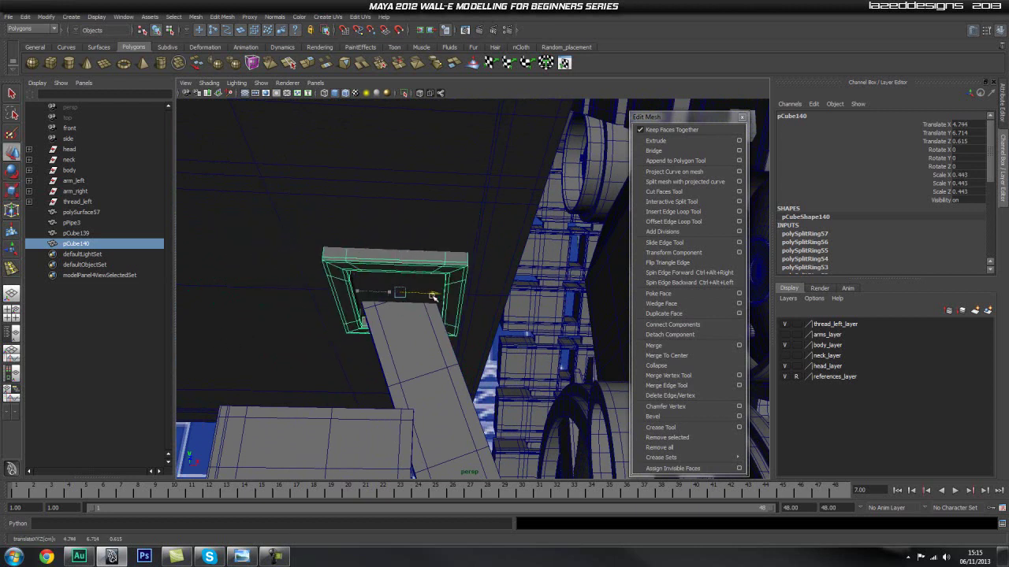
# - Scale the frame's height to about 0.741, lower it to about Y 6.583, and stretch its width around the strut
pyautogui.keyDown('alt'); pyautogui.moveTo(349, 324); pyautogui.dragTo(430, 265); pyautogui.keyUp('alt')
pyautogui.press('r')
pyautogui.press('w')
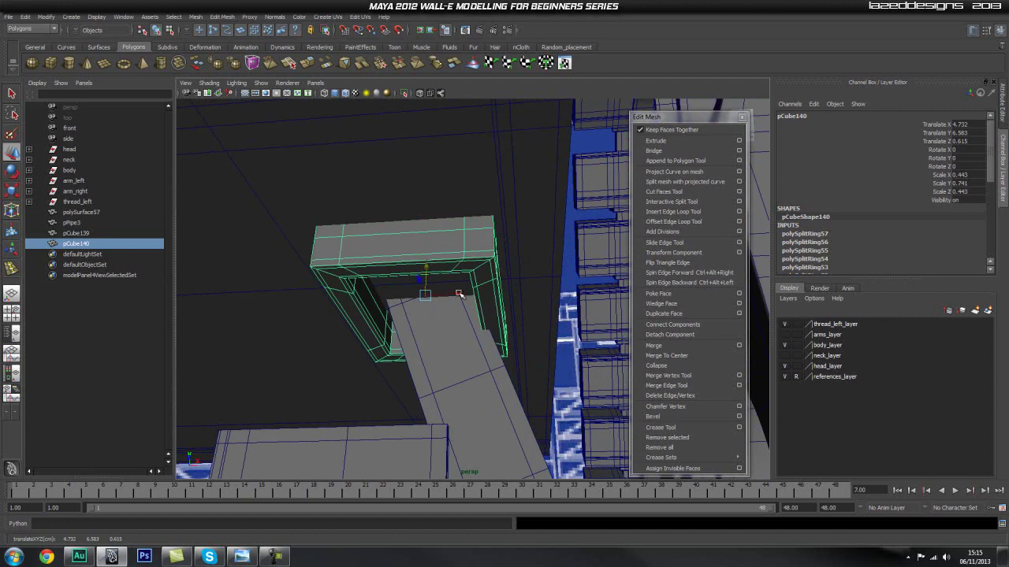
pyautogui.press('r')
pyautogui.moveTo(465, 294); pyautogui.dragTo(490, 294)
pyautogui.click(565, 376)
pyautogui.keyDown('alt'); pyautogui.moveTo(566, 376); pyautogui.dragTo(444, 290); pyautogui.keyUp('alt')
pyautogui.click(453, 287)
pyautogui.press('w')
pyautogui.click(507, 373)
pyautogui.keyDown('alt'); pyautogui.moveTo(507, 373); pyautogui.dragTo(439, 368); pyautogui.keyUp('alt')
# - Select the tilted strut and examine from several angles how it meets the frame and the body's underside
pyautogui.click(470, 334)
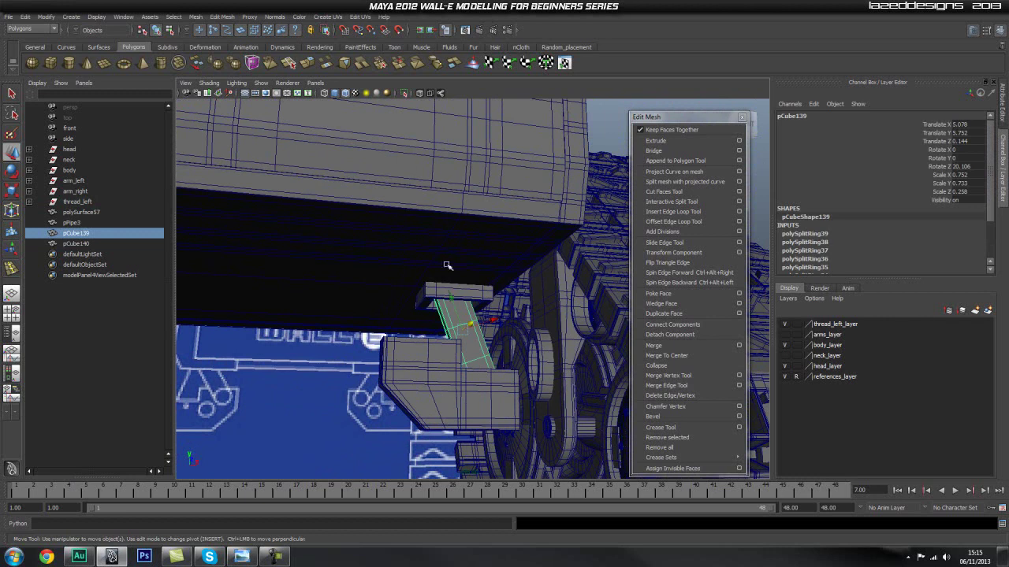
pyautogui.keyDown('alt'); pyautogui.moveTo(436, 303); pyautogui.dragTo(426, 224); pyautogui.keyUp('alt')
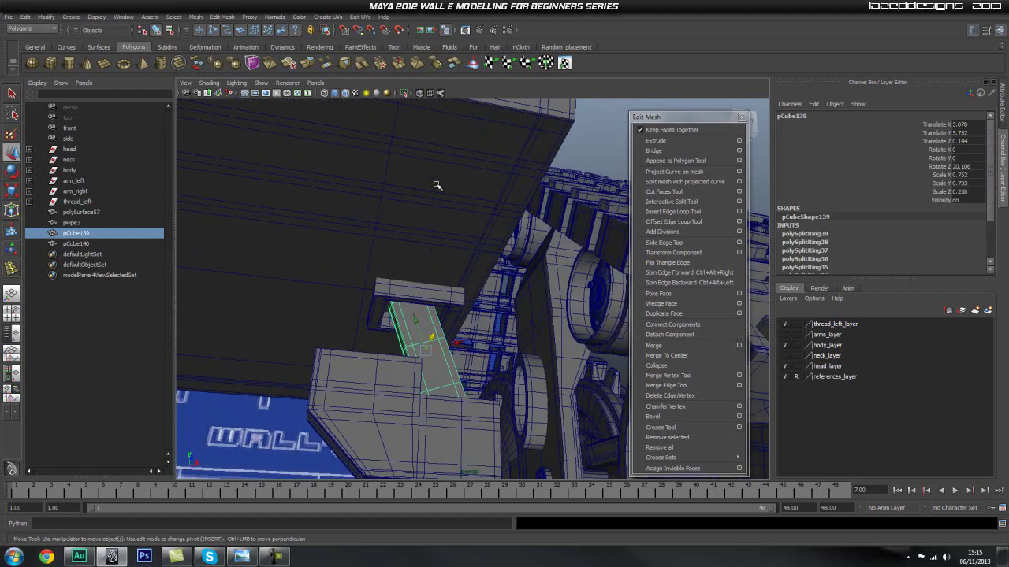
pyautogui.keyDown('alt'); pyautogui.moveTo(418, 303); pyautogui.dragTo(523, 128); pyautogui.keyUp('alt')
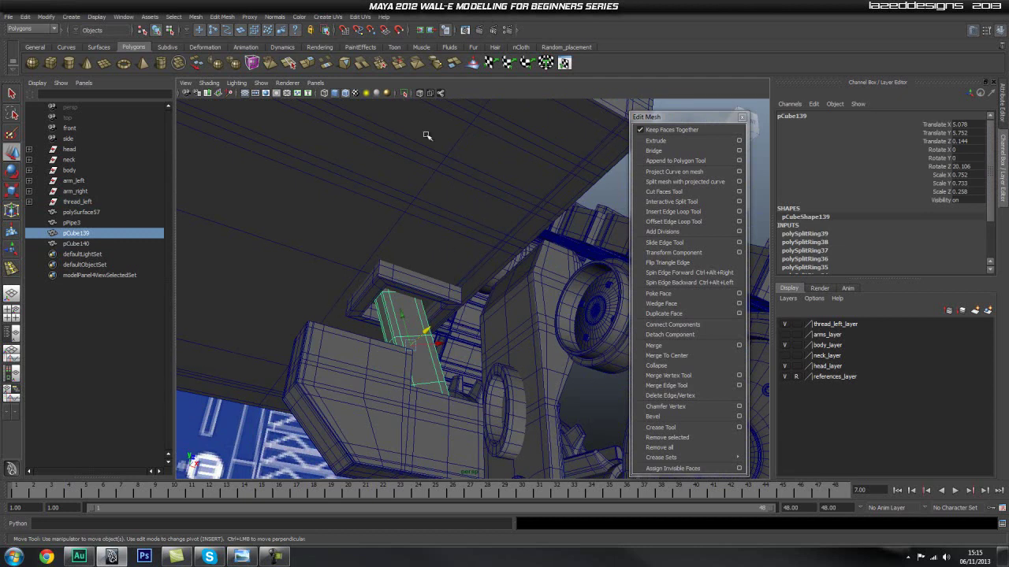
pyautogui.scroll(-5, 513, 209)
pyautogui.keyDown('alt'); pyautogui.moveTo(513, 210); pyautogui.dragTo(433, 318); pyautogui.keyUp('alt')
pyautogui.scroll(4, 433, 318)
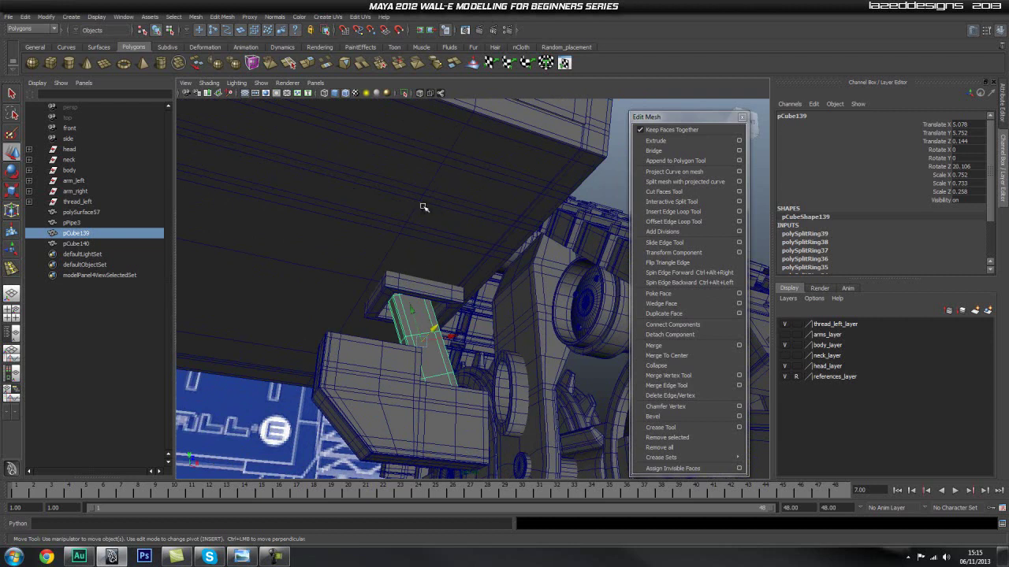
pyautogui.scroll(-4, 497, 213)
pyautogui.keyDown('alt'); pyautogui.moveTo(417, 278); pyautogui.dragTo(309, 345); pyautogui.keyUp('alt')
pyautogui.click(350, 382)
pyautogui.keyDown('alt'); pyautogui.moveTo(350, 382); pyautogui.dragTo(420, 347); pyautogui.keyUp('alt')
pyautogui.click(399, 285)
pyautogui.press('e')
pyautogui.hotkey('ctrl', 'z')
pyautogui.scroll(5, 419, 348)
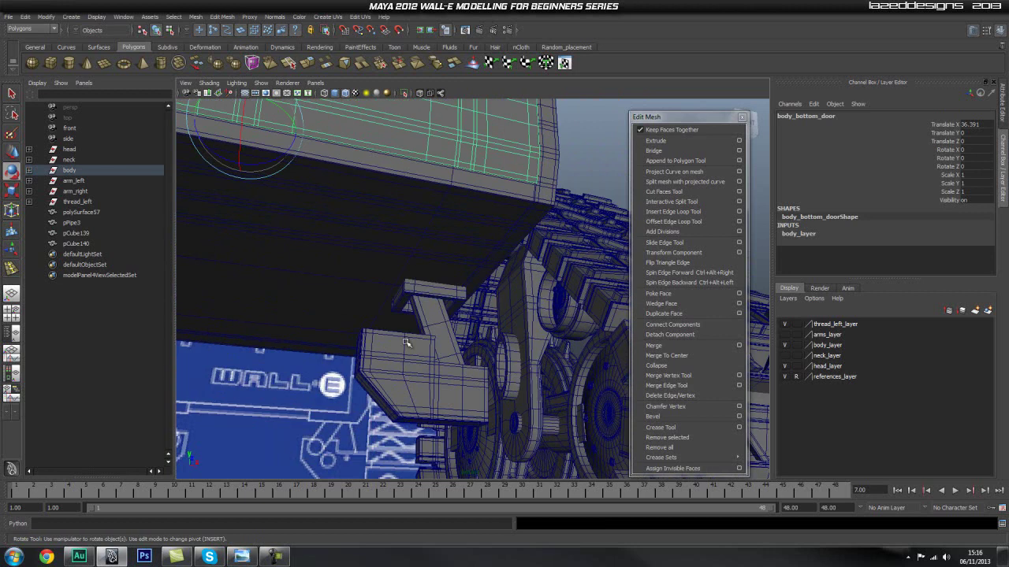
# - Select the tilted strut and display it in the front view with X-ray shading
pyautogui.click(434, 307)
pyautogui.keyDown('alt'); pyautogui.moveTo(433, 306); pyautogui.dragTo(438, 348); pyautogui.keyUp('alt')
pyautogui.press('space')
pyautogui.click(438, 349)
pyautogui.click(406, 93)
pyautogui.click(407, 93)
pyautogui.click(420, 94)
pyautogui.scroll(1, 347, 162)
pyautogui.moveTo(392, 172)
pyautogui.keyDown('alt'); pyautogui.mouseDown(button='middle')
pyautogui.moveTo(439, 207)
pyautogui.moveTo(430, 204)
pyautogui.mouseUp(button='middle'); pyautogui.keyUp('alt')
# - Lower the strut's top-end vertices to just above the frame and adjust both corners so the top is nearly level
pyautogui.press('q')
pyautogui.moveTo(399, 179); pyautogui.dragTo(361, 183, button='right')
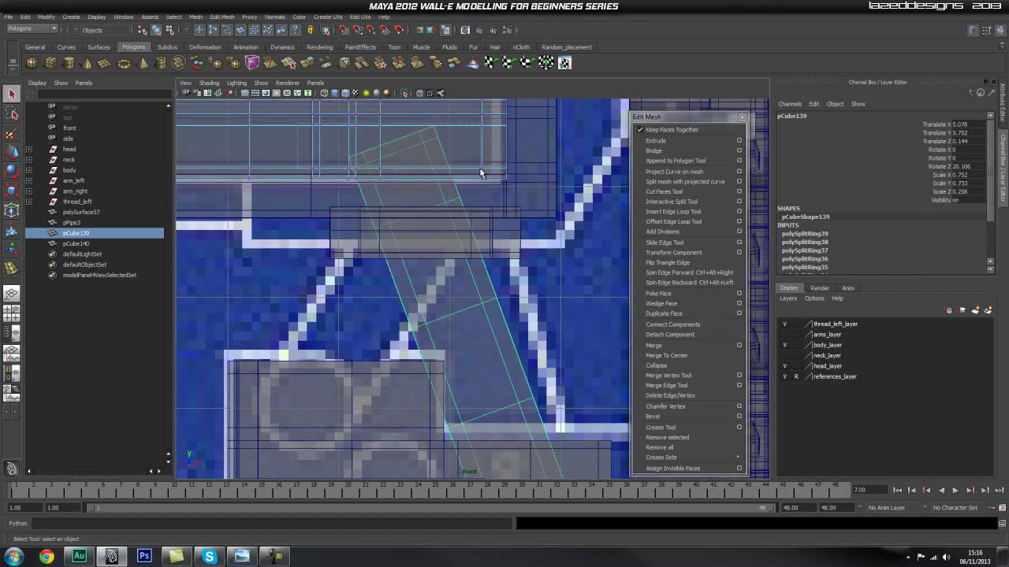
pyautogui.moveTo(446, 289); pyautogui.dragTo(398, 290, button='right')
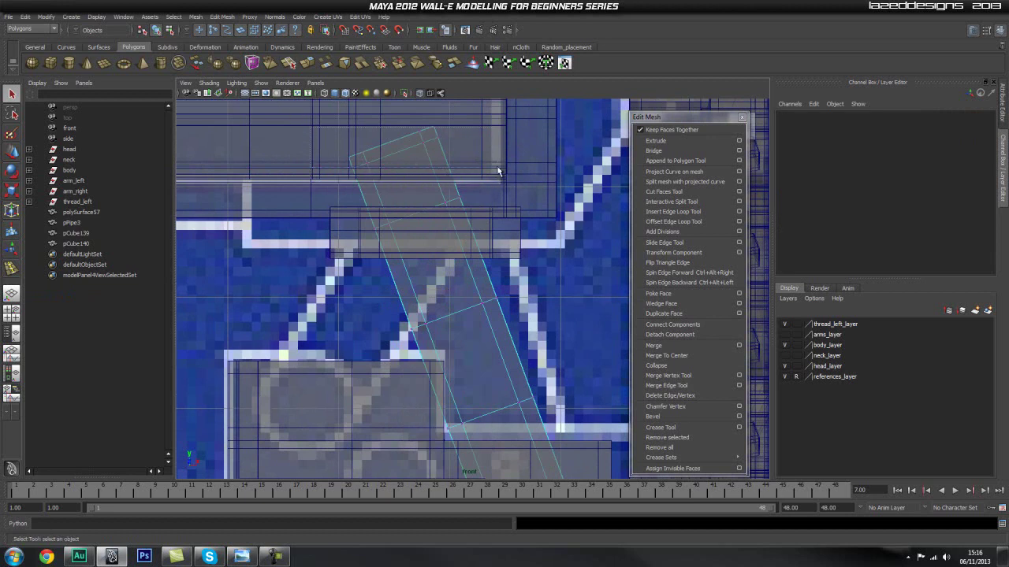
pyautogui.moveTo(498, 170); pyautogui.dragTo(326, 134)
pyautogui.press('w')
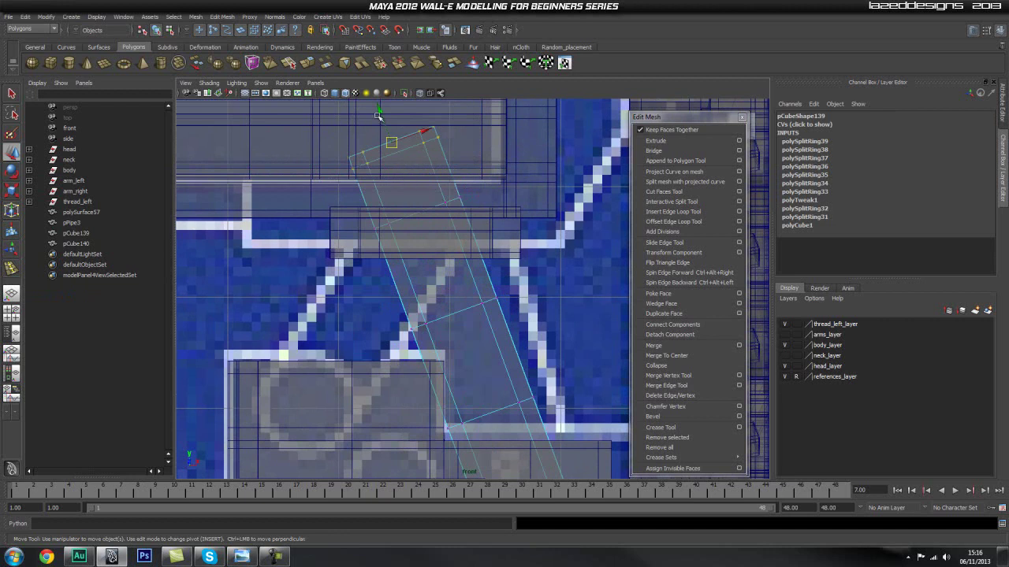
pyautogui.moveTo(380, 112); pyautogui.dragTo(409, 154)
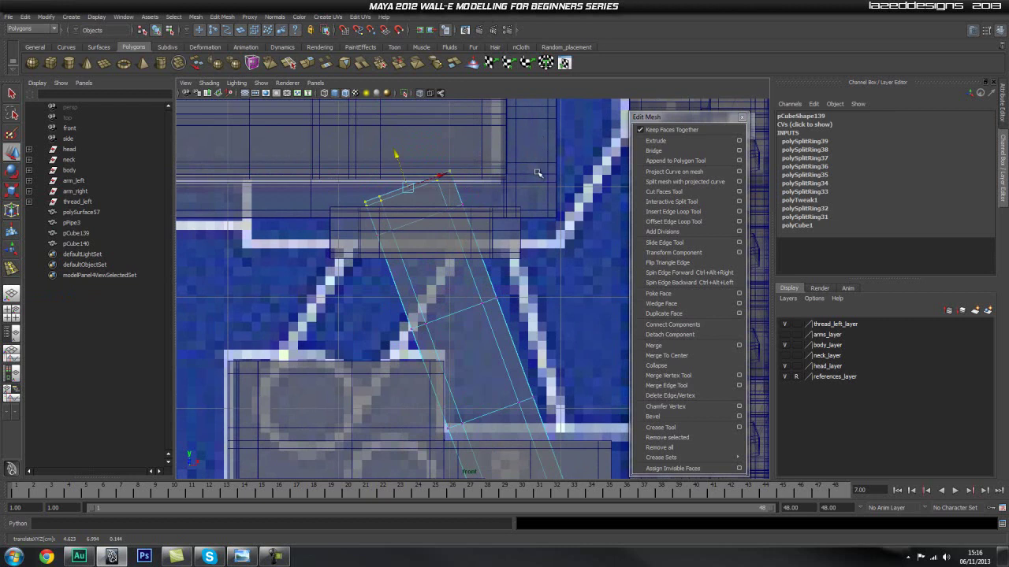
pyautogui.moveTo(468, 147); pyautogui.dragTo(419, 181)
pyautogui.moveTo(434, 139); pyautogui.dragTo(441, 149, button='middle')
pyautogui.moveTo(383, 188); pyautogui.dragTo(353, 213)
pyautogui.moveTo(356, 170); pyautogui.dragTo(354, 162, button='middle')
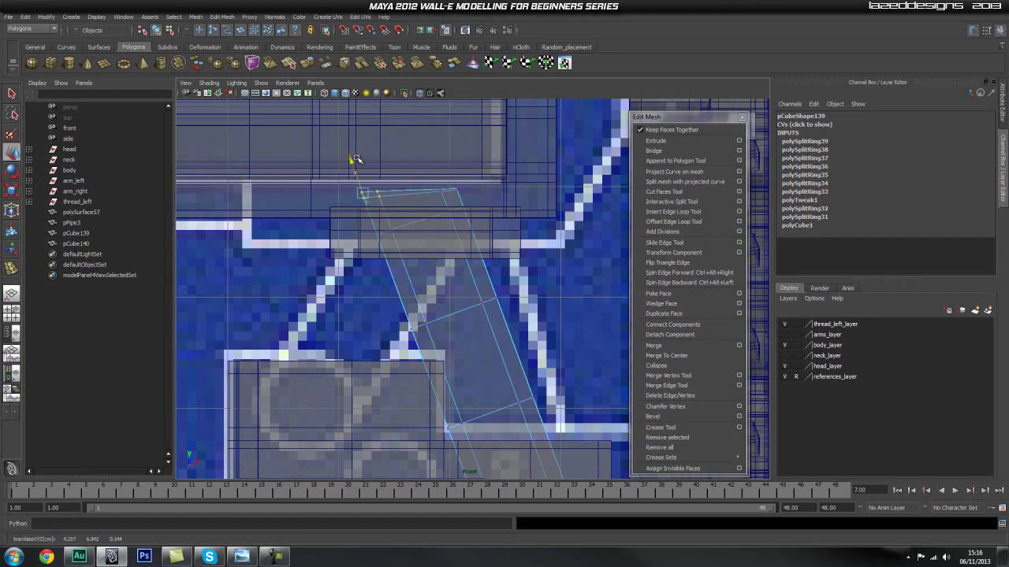
# - Return the strut to object mode, deselect it and switch back to the perspective view
pyautogui.press('q')
pyautogui.moveTo(475, 296); pyautogui.dragTo(541, 294, button='right')
pyautogui.click(492, 313)
pyautogui.press('space')
pyautogui.moveTo(478, 318); pyautogui.dragTo(480, 286)
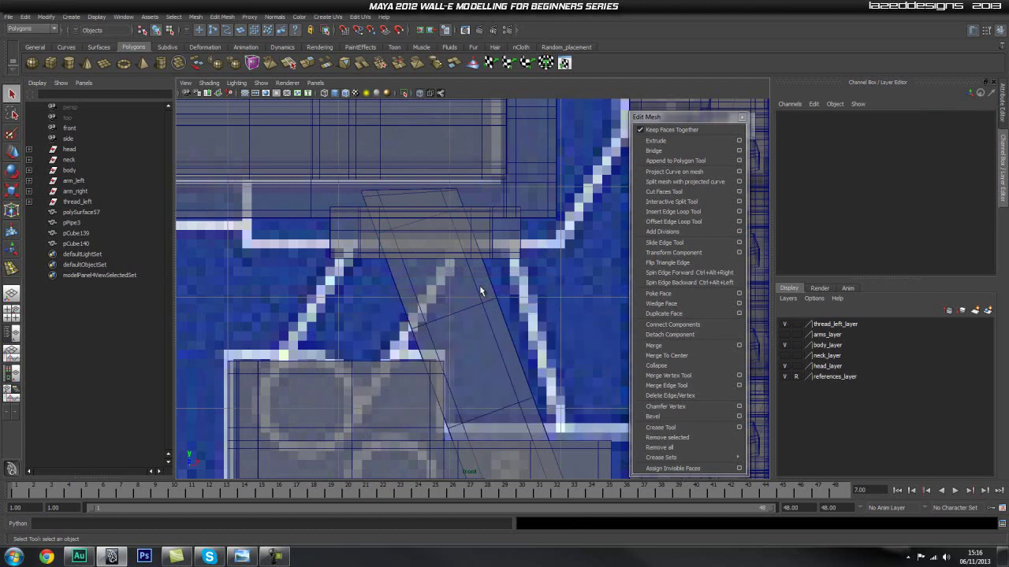
# - Rotate the body's bottom door open by about 93 degrees around X to expose the body's interior
pyautogui.keyDown('alt'); pyautogui.moveTo(421, 304); pyautogui.dragTo(413, 188); pyautogui.keyUp('alt')
pyautogui.keyDown('alt'); pyautogui.moveTo(423, 95); pyautogui.dragTo(426, 244); pyautogui.keyUp('alt')
pyautogui.click(411, 294)
pyautogui.press('e')
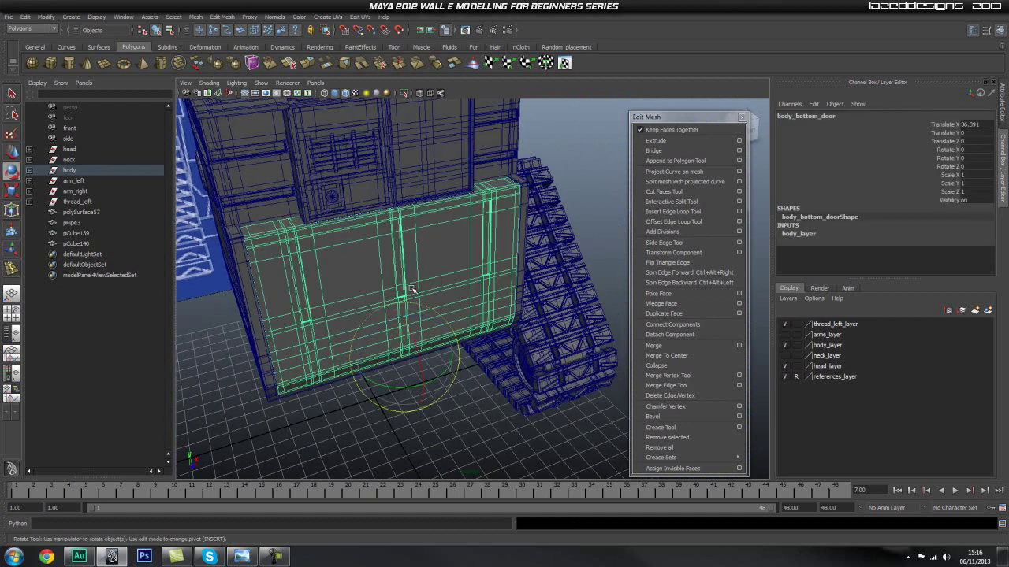
pyautogui.moveTo(416, 344); pyautogui.dragTo(432, 400)
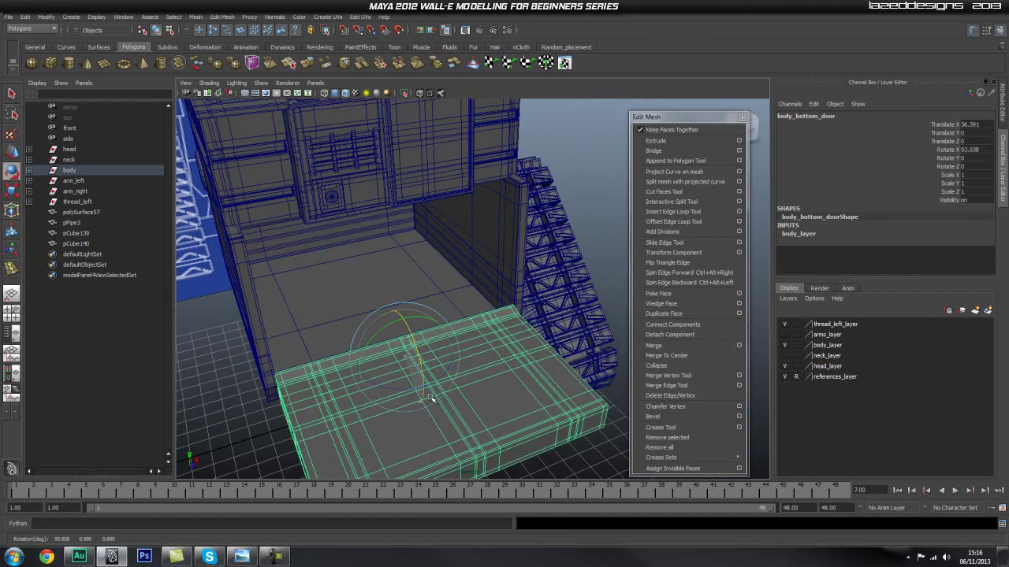
# - Examine the bracket, strut and frame beneath the body up close and in the side view
pyautogui.click(500, 396)
pyautogui.keyDown('alt'); pyautogui.moveTo(496, 394); pyautogui.dragTo(452, 325); pyautogui.keyUp('alt')
pyautogui.scroll(4, 410, 355)
pyautogui.keyDown('alt'); pyautogui.moveTo(381, 382); pyautogui.dragTo(417, 271); pyautogui.keyUp('alt')
pyautogui.click(423, 269)
pyautogui.click(533, 400)
pyautogui.keyDown('alt'); pyautogui.moveTo(533, 400); pyautogui.dragTo(443, 293); pyautogui.keyUp('alt')
pyautogui.scroll(4, 446, 298)
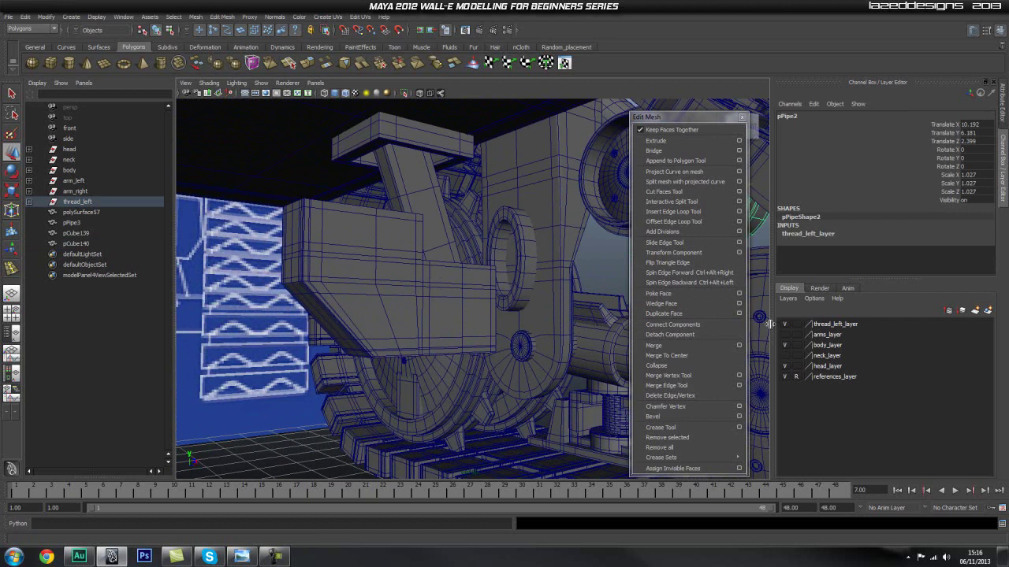
pyautogui.scroll(2, 334, 237)
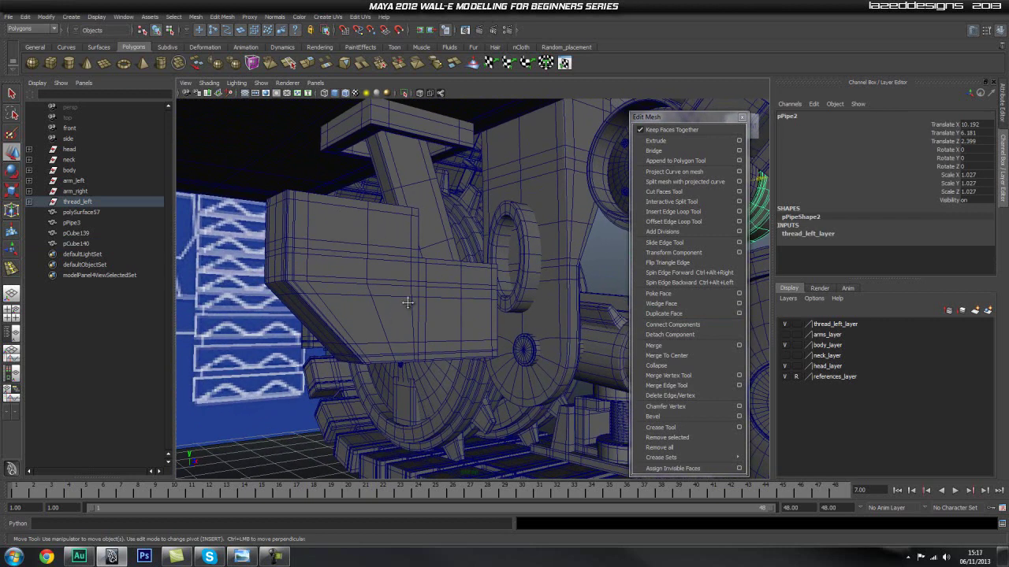
pyautogui.keyDown('alt'); pyautogui.moveTo(404, 306); pyautogui.dragTo(621, 314); pyautogui.keyUp('alt')
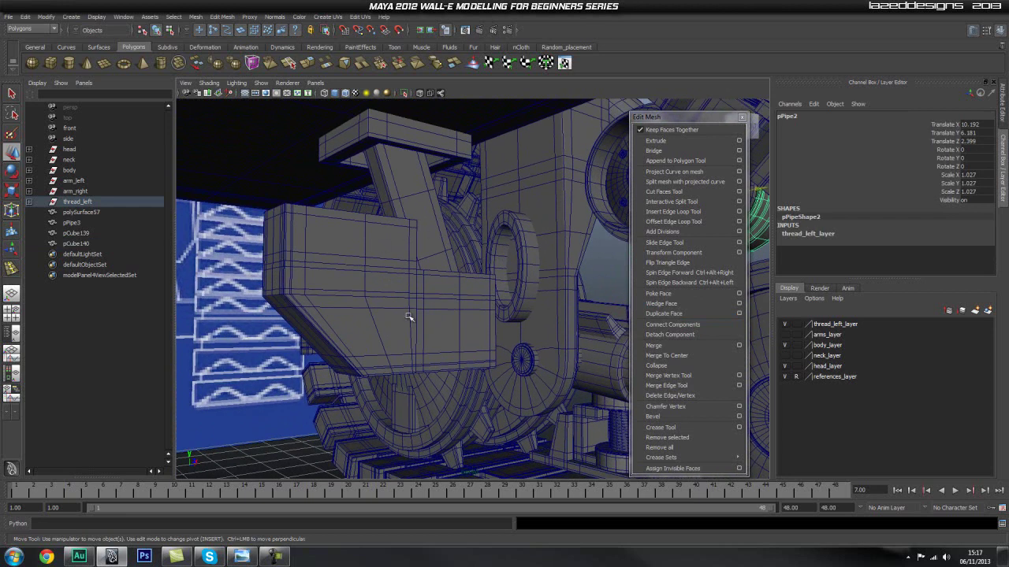
pyautogui.keyDown('alt'); pyautogui.moveTo(402, 335); pyautogui.dragTo(400, 284); pyautogui.keyUp('alt')
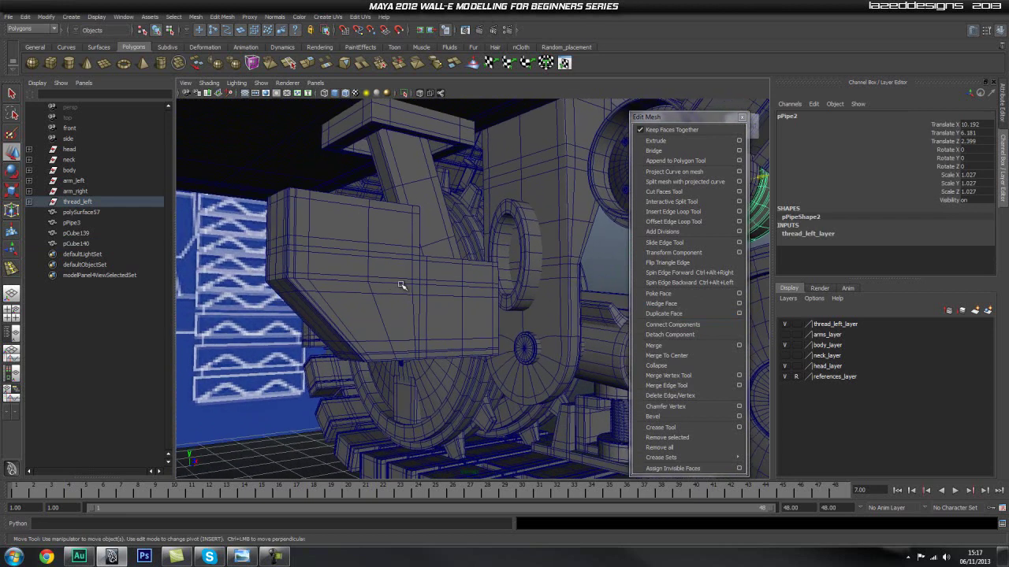
pyautogui.press('space')
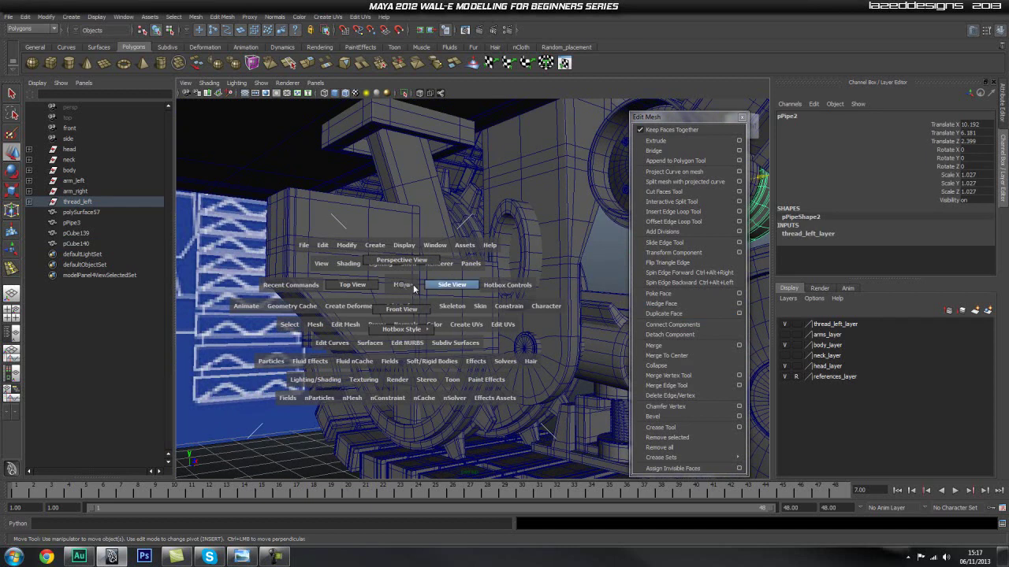
pyautogui.click(442, 287)
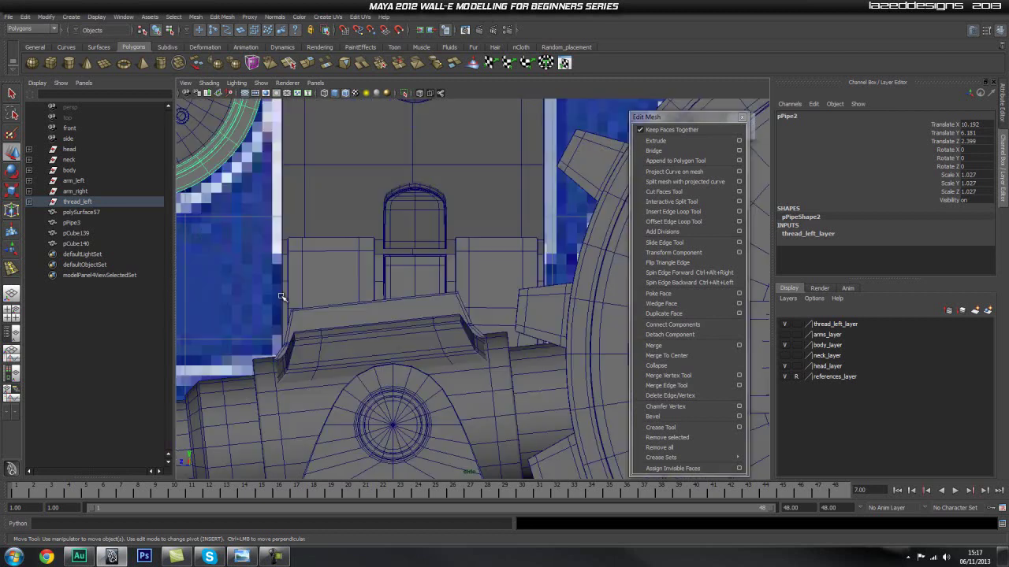
# - Draw a polygon cylinder in the front view over the reference's upper circle on the bracket
pyautogui.press('space')
pyautogui.moveTo(441, 282); pyautogui.dragTo(443, 297)
pyautogui.keyDown('alt'); pyautogui.moveTo(442, 306); pyautogui.dragTo(355, 342, button='right'); pyautogui.keyUp('alt')
pyautogui.keyDown('alt'); pyautogui.moveTo(344, 316); pyautogui.dragTo(445, 143, button='middle'); pyautogui.keyUp('alt')
pyautogui.keyDown('alt'); pyautogui.moveTo(498, 306); pyautogui.dragTo(513, 313, button='right'); pyautogui.keyUp('alt')
pyautogui.keyDown('alt'); pyautogui.moveTo(513, 313); pyautogui.dragTo(405, 210, button='middle'); pyautogui.keyUp('alt')
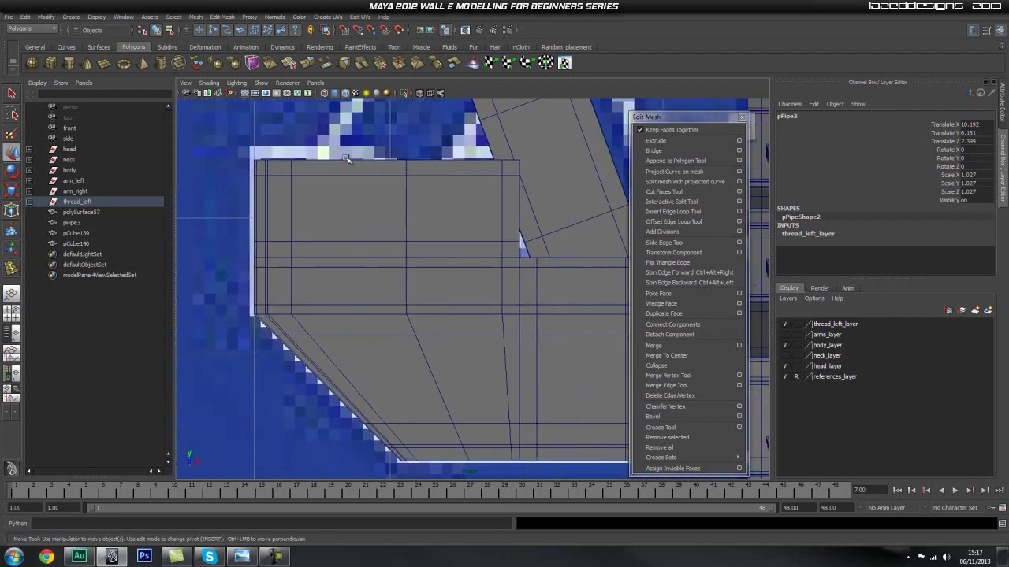
pyautogui.scroll(-6, 418, 276)
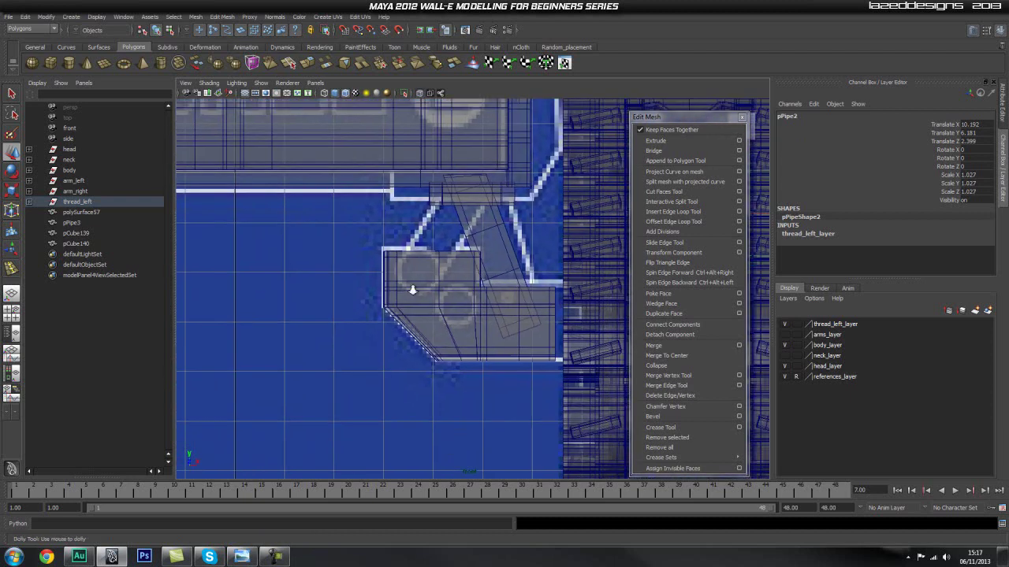
pyautogui.click(69, 63)
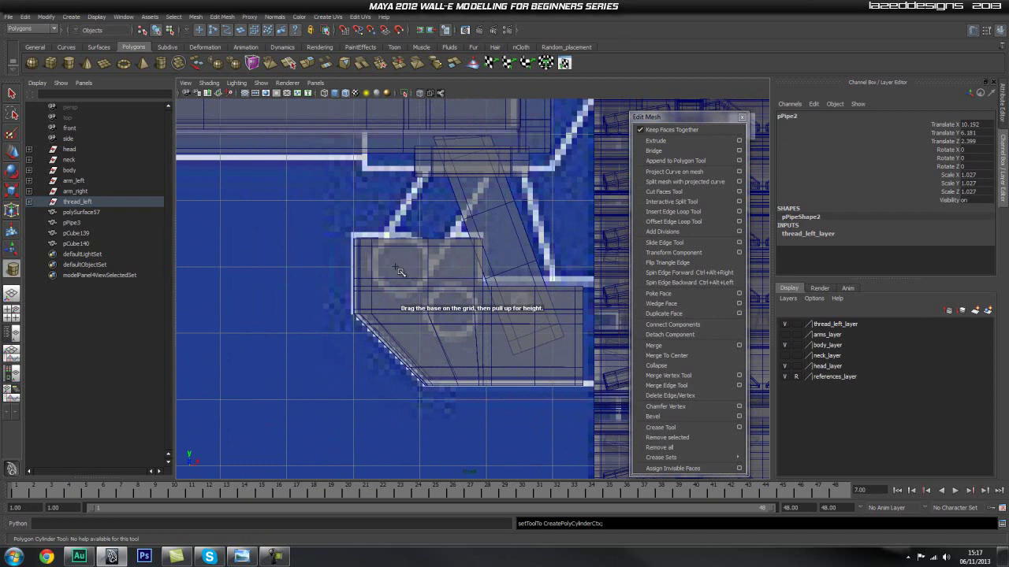
pyautogui.moveTo(402, 269); pyautogui.dragTo(406, 281)
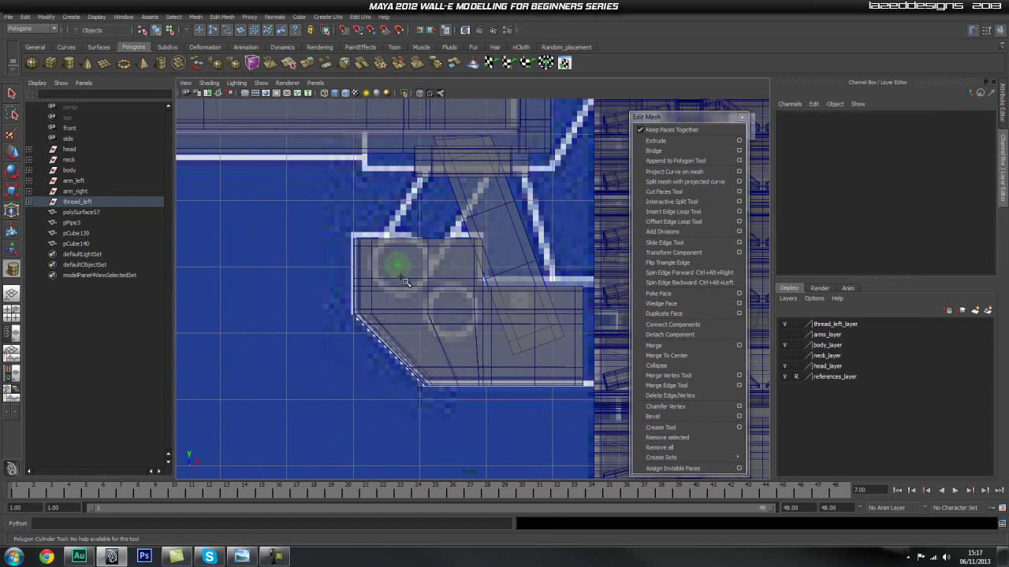
pyautogui.moveTo(402, 277); pyautogui.dragTo(408, 252)
# - Try to move the new cylinder along Z towards the bracket, and delete the accidentally extruded cylinder
pyautogui.scroll(3, 378, 295)
pyautogui.press('space')
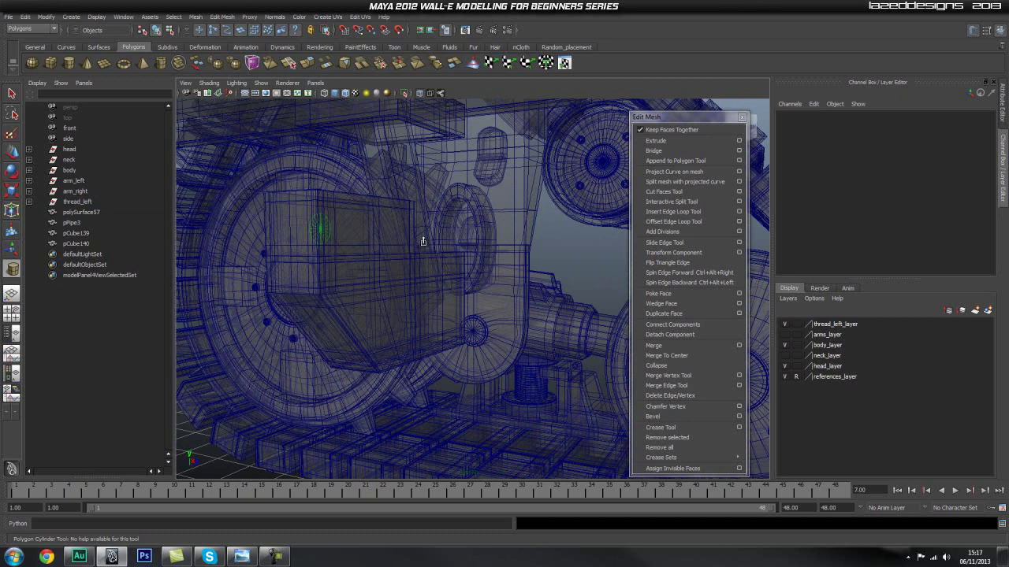
pyautogui.click(386, 259)
pyautogui.keyDown('alt'); pyautogui.moveTo(318, 264); pyautogui.dragTo(316, 252); pyautogui.keyUp('alt')
pyautogui.keyDown('alt'); pyautogui.moveTo(315, 252); pyautogui.dragTo(351, 291, button='middle'); pyautogui.keyUp('alt')
pyautogui.scroll(2, 344, 286)
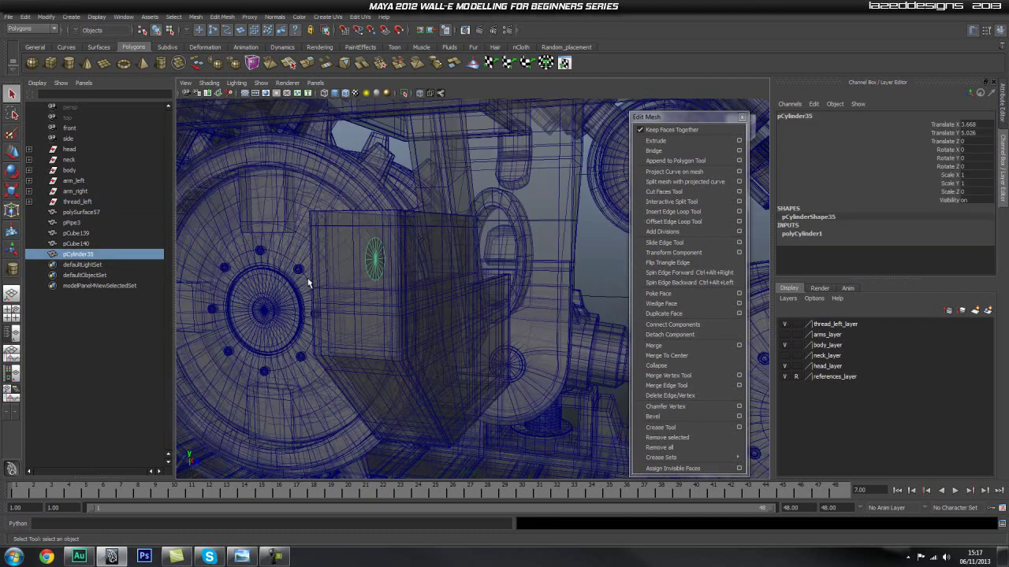
pyautogui.press('w')
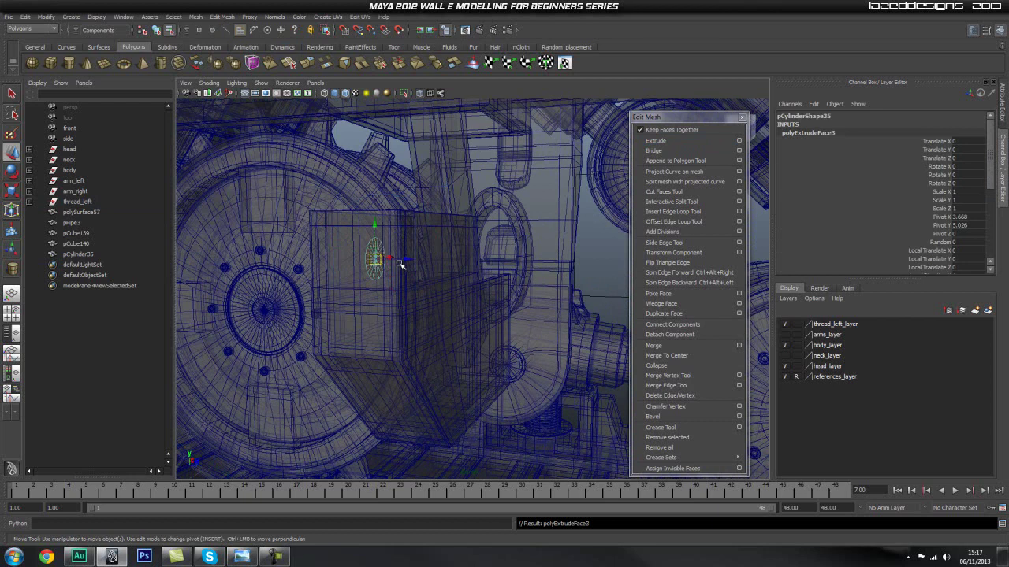
pyautogui.moveTo(413, 261); pyautogui.dragTo(501, 271)
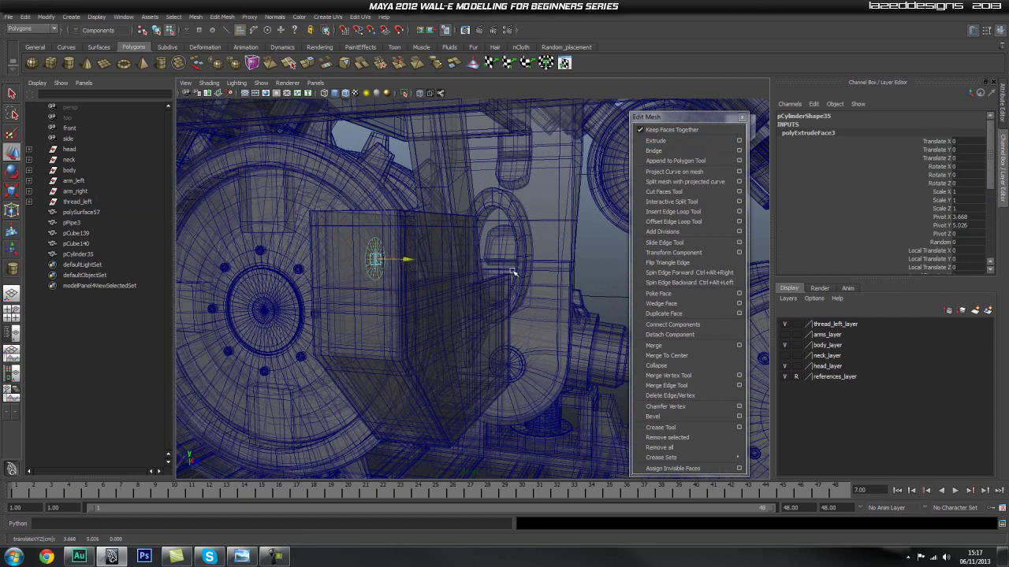
pyautogui.click(92, 253)
pyautogui.press('Delete')
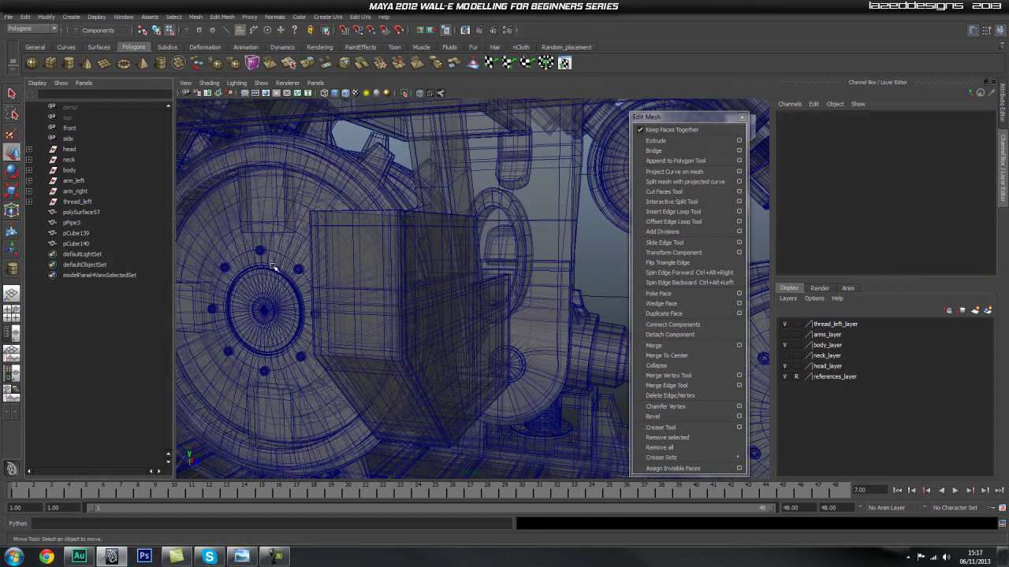
# - Draw a new polygon cylinder over the reference's upper bracket circle in the front view, radius about 0.22 and height about 0.56
pyautogui.click(88, 244)
pyautogui.press('space')
pyautogui.moveTo(344, 244); pyautogui.dragTo(346, 275)
pyautogui.click(69, 63)
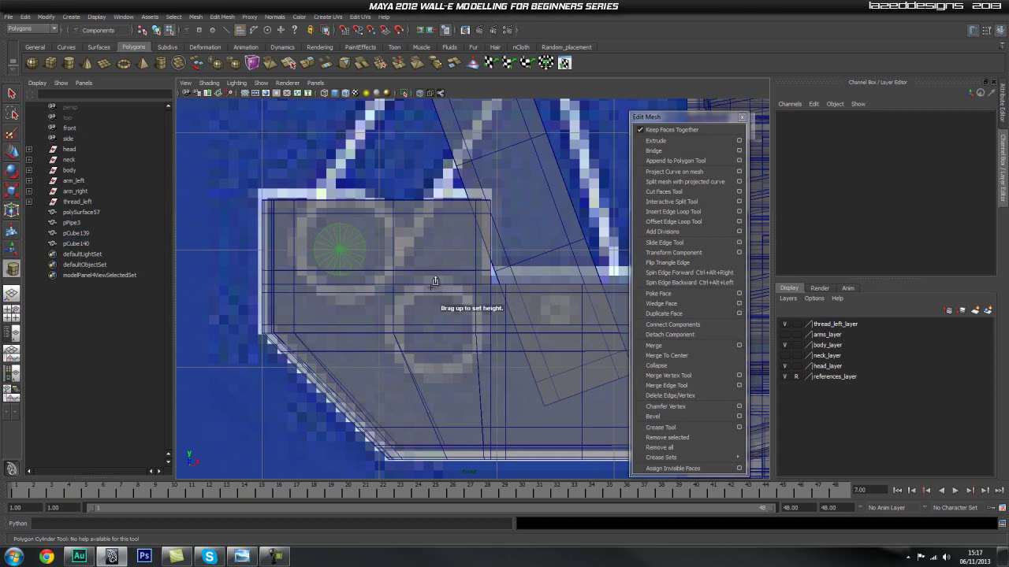
pyautogui.moveTo(527, 318); pyautogui.dragTo(520, 316)
pyautogui.press('space')
pyautogui.moveTo(380, 304); pyautogui.dragTo(379, 279)
pyautogui.keyDown('alt'); pyautogui.moveTo(382, 285); pyautogui.dragTo(407, 318); pyautogui.keyUp('alt')
pyautogui.keyDown('alt'); pyautogui.moveTo(313, 270); pyautogui.dragTo(418, 272); pyautogui.keyUp('alt')
# - Isolate the cylinder together with the oval ring pPipe3 in the side view
pyautogui.press('space')
pyautogui.moveTo(473, 247); pyautogui.dragTo(510, 248)
pyautogui.keyDown('alt'); pyautogui.moveTo(347, 288); pyautogui.dragTo(579, 277, button='right'); pyautogui.keyUp('alt')
pyautogui.keyDown('alt'); pyautogui.moveTo(444, 248); pyautogui.dragTo(477, 229, button='right'); pyautogui.keyUp('alt')
pyautogui.keyDown('alt'); pyautogui.moveTo(477, 229); pyautogui.dragTo(490, 306, button='middle'); pyautogui.keyUp('alt')
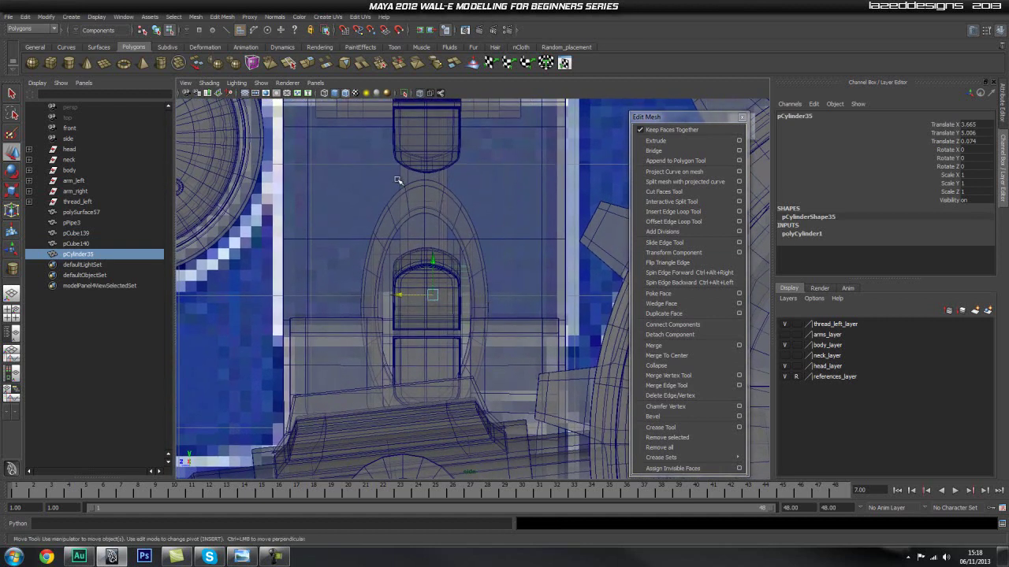
pyautogui.press('F11')
pyautogui.press('q')
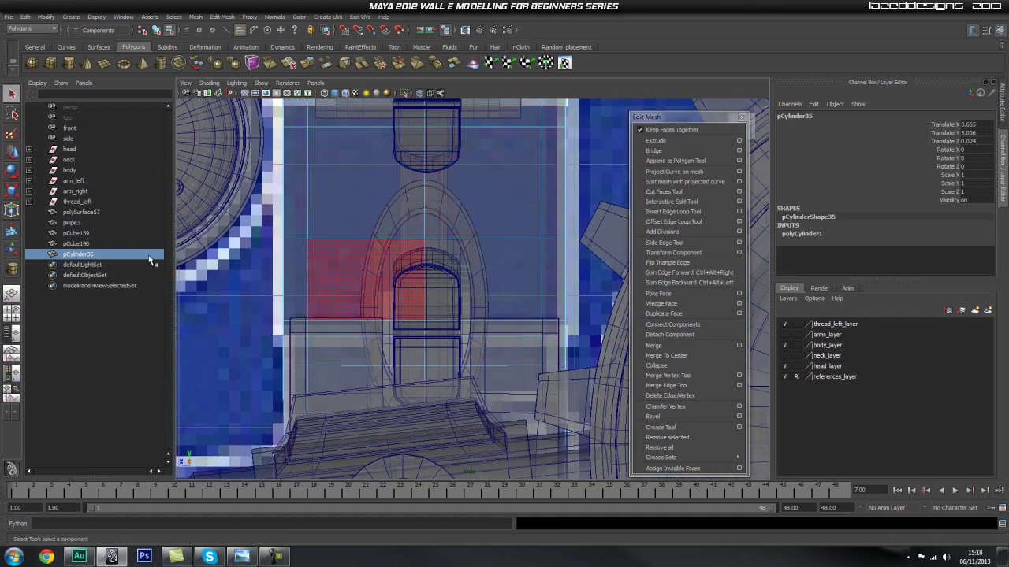
pyautogui.click(92, 254)
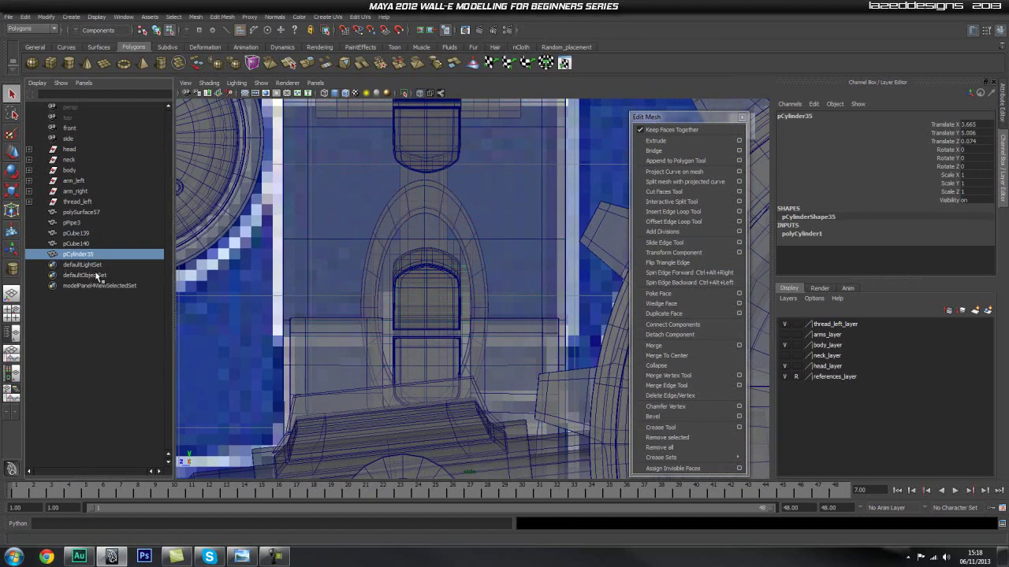
pyautogui.keyDown('ctrl'); pyautogui.click(86, 224); pyautogui.keyUp('ctrl')
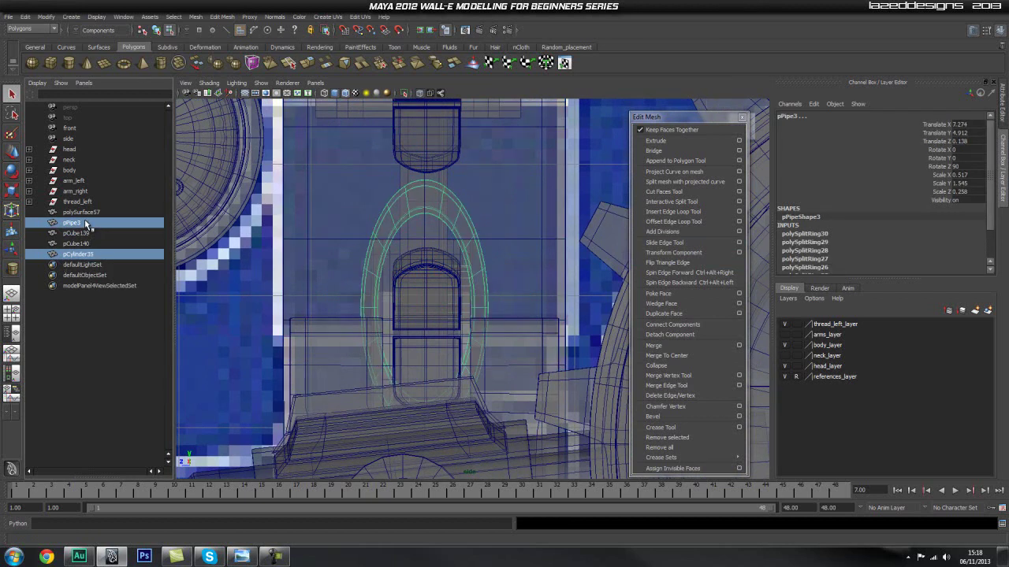
pyautogui.click(402, 94)
# - Move the cylinder along Z to the oval ring's centre, at Translate Z 0.138
pyautogui.click(425, 299)
pyautogui.press('w')
pyautogui.moveTo(447, 297); pyautogui.dragTo(486, 284, button='right')
pyautogui.click(422, 299)
pyautogui.moveTo(401, 300); pyautogui.dragTo(390, 299)
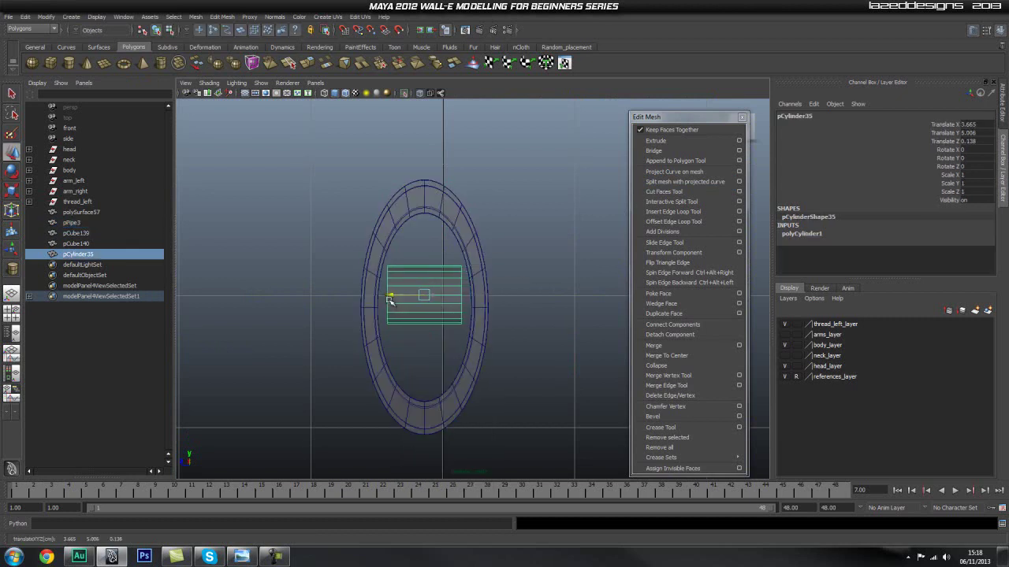
# - Set the cylinder's height to 1.359 and show the rest of the model again
pyautogui.click(816, 241)
pyautogui.scroll(-1, 906, 244)
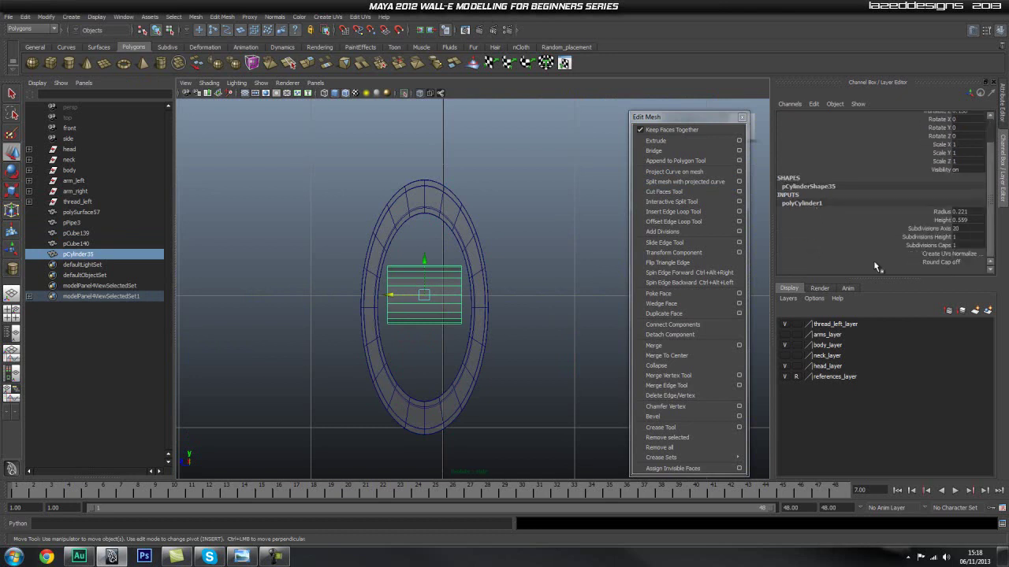
pyautogui.click(948, 222)
pyautogui.moveTo(536, 235); pyautogui.dragTo(579, 239, button='middle')
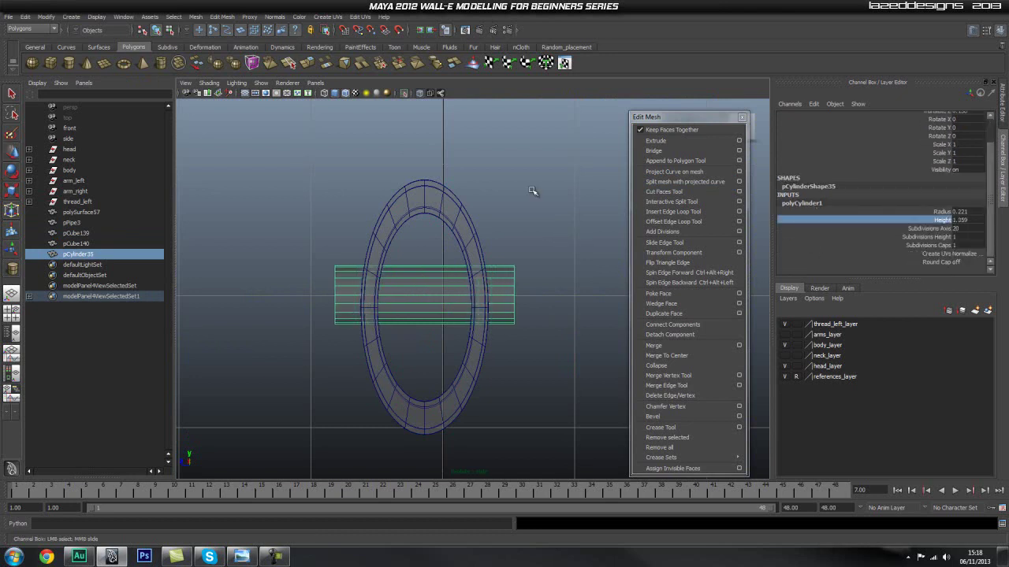
pyautogui.click(419, 93)
# - Turn off the see-through display in perspective and shorten the cylinder slightly so its ends protrude less from the bracket's sides
pyautogui.press('space')
pyautogui.moveTo(454, 210); pyautogui.dragTo(450, 190)
pyautogui.moveTo(390, 269)
pyautogui.keyDown('alt'); pyautogui.mouseDown()
pyautogui.moveTo(463, 274)
pyautogui.moveTo(547, 261)
pyautogui.mouseUp(); pyautogui.keyUp('alt')
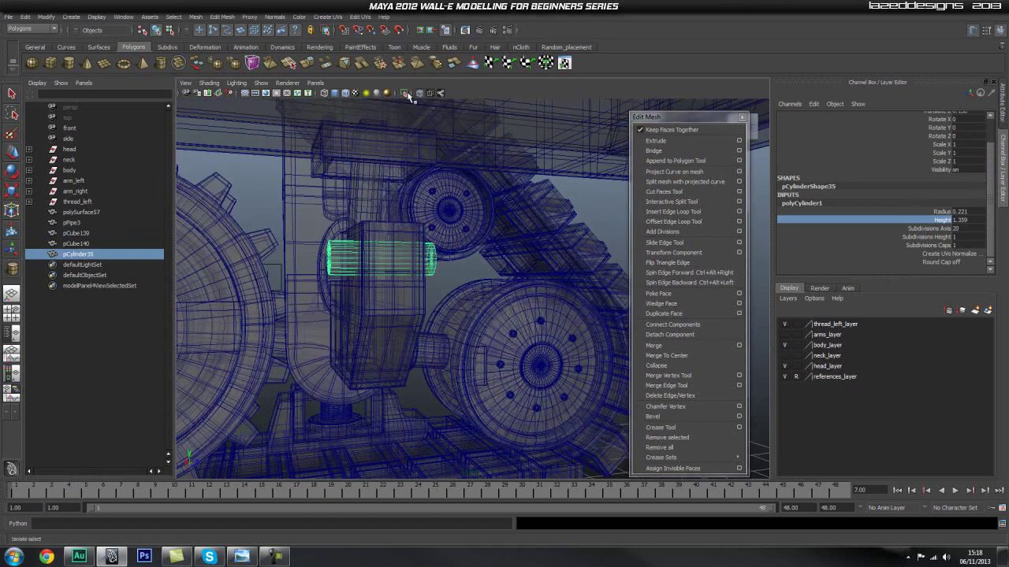
pyautogui.click(420, 93)
pyautogui.keyDown('alt'); pyautogui.moveTo(492, 227); pyautogui.dragTo(449, 237); pyautogui.keyUp('alt')
pyautogui.keyDown('alt'); pyautogui.moveTo(450, 245); pyautogui.dragTo(481, 268, button='right'); pyautogui.keyUp('alt')
pyautogui.keyDown('alt'); pyautogui.moveTo(483, 269); pyautogui.dragTo(510, 263); pyautogui.keyUp('alt')
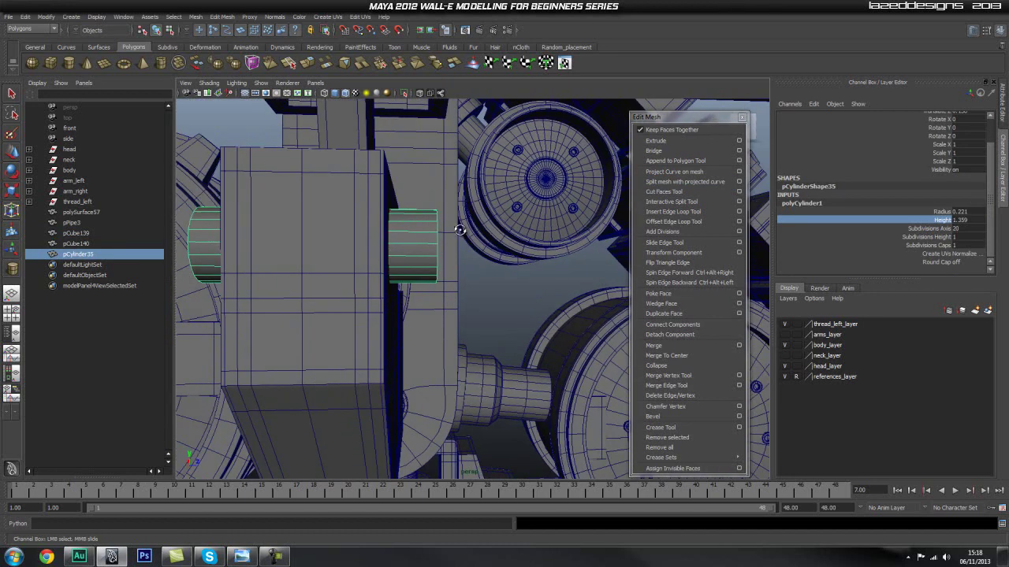
pyautogui.keyDown('alt'); pyautogui.moveTo(456, 230); pyautogui.dragTo(381, 249); pyautogui.keyUp('alt')
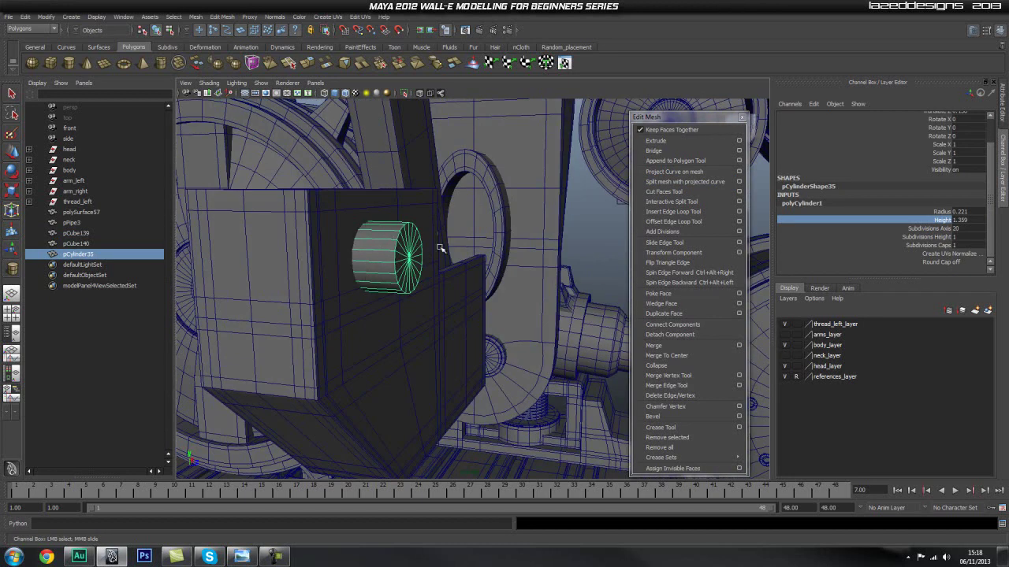
pyautogui.moveTo(546, 243); pyautogui.dragTo(536, 245, button='middle')
pyautogui.keyDown('alt'); pyautogui.moveTo(535, 244); pyautogui.dragTo(417, 258); pyautogui.keyUp('alt')
pyautogui.rightClick(414, 258)
pyautogui.click(460, 243)
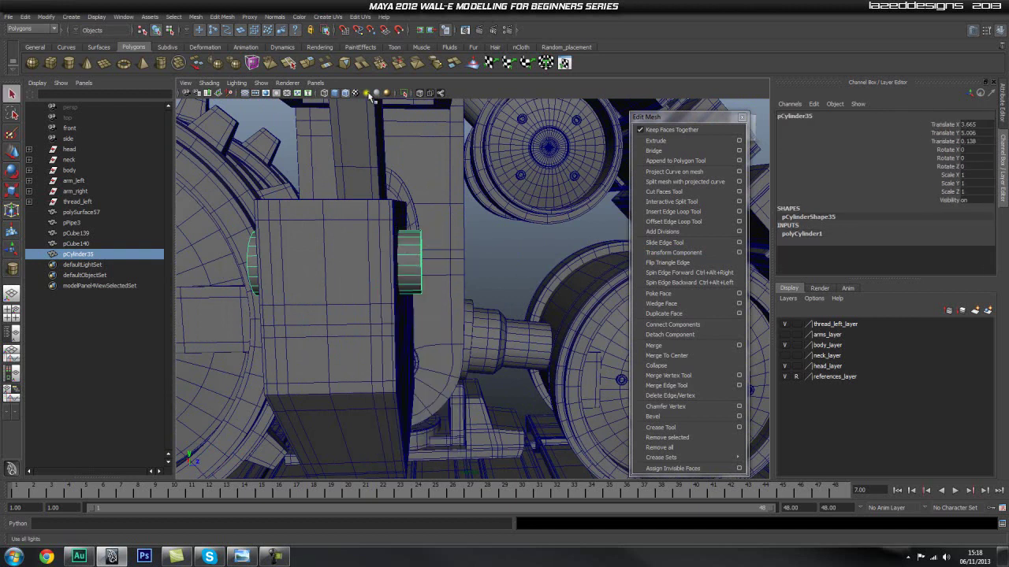
# - Isolate the cylinder and frame its circular end up close in the front view
pyautogui.click(405, 93)
pyautogui.keyDown('alt'); pyautogui.moveTo(504, 232); pyautogui.dragTo(430, 246); pyautogui.keyUp('alt')
pyautogui.press('space')
pyautogui.scroll(6, 349, 232)
pyautogui.keyDown('alt'); pyautogui.moveTo(334, 242); pyautogui.dragTo(539, 304, button='middle'); pyautogui.keyUp('alt')
pyautogui.scroll(5, 433, 292)
pyautogui.keyDown('alt'); pyautogui.moveTo(430, 289); pyautogui.dragTo(426, 261, button='middle'); pyautogui.keyUp('alt')
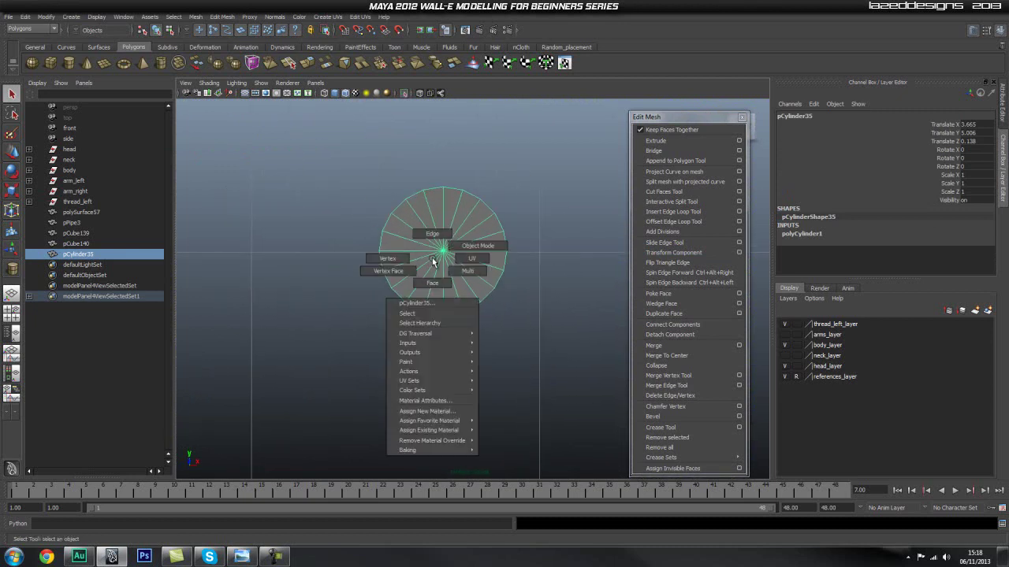
# - Extrude the cylinder's cap faces with an offset of 0.01
pyautogui.moveTo(434, 258); pyautogui.dragTo(433, 283, button='right')
pyautogui.moveTo(421, 214); pyautogui.dragTo(443, 255)
pyautogui.click(654, 140)
pyautogui.scroll(-5, 897, 254)
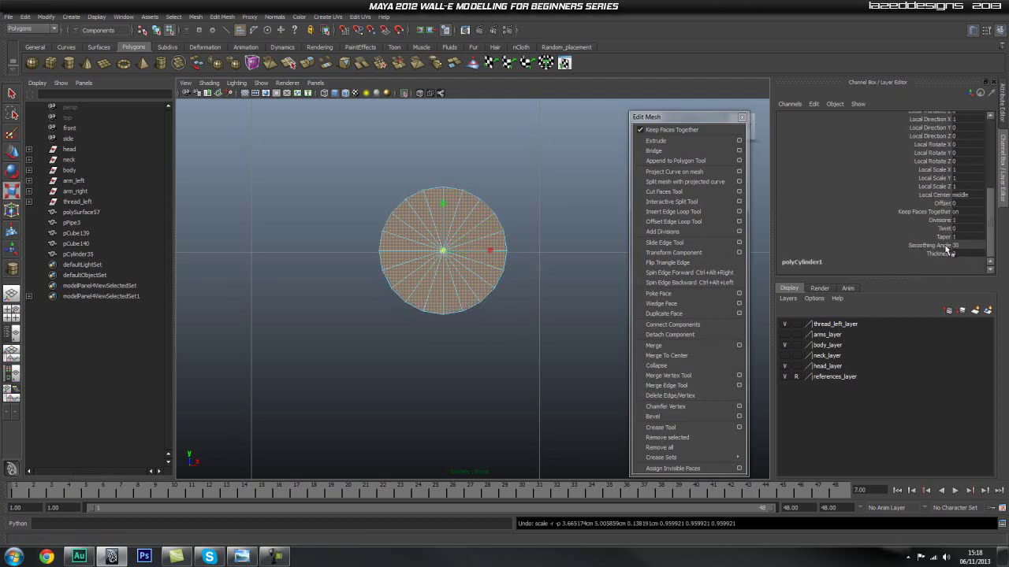
pyautogui.click(946, 203)
pyautogui.moveTo(551, 180); pyautogui.dragTo(554, 180, button='middle')
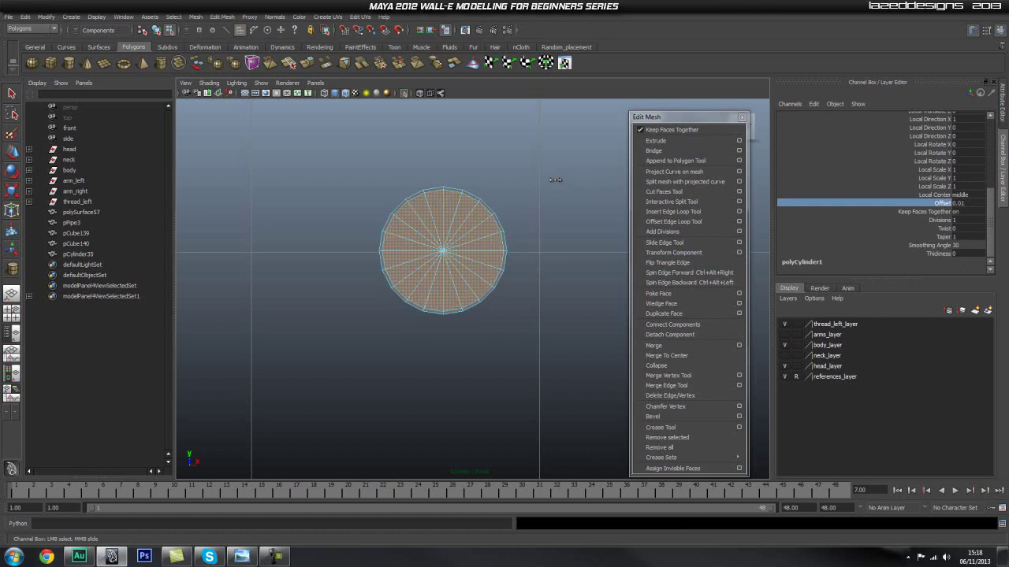
# - Insert three edge loops around the cylinder's side, one near each end and one around the middle
pyautogui.press('space')
pyautogui.moveTo(446, 222); pyautogui.dragTo(446, 208)
pyautogui.keyDown('alt'); pyautogui.moveTo(401, 252); pyautogui.dragTo(459, 255); pyautogui.keyUp('alt')
pyautogui.keyDown('alt'); pyautogui.moveTo(438, 239); pyautogui.dragTo(466, 256, button='middle'); pyautogui.keyUp('alt')
pyautogui.keyDown('alt'); pyautogui.moveTo(465, 256); pyautogui.dragTo(473, 264, button='right'); pyautogui.keyUp('alt')
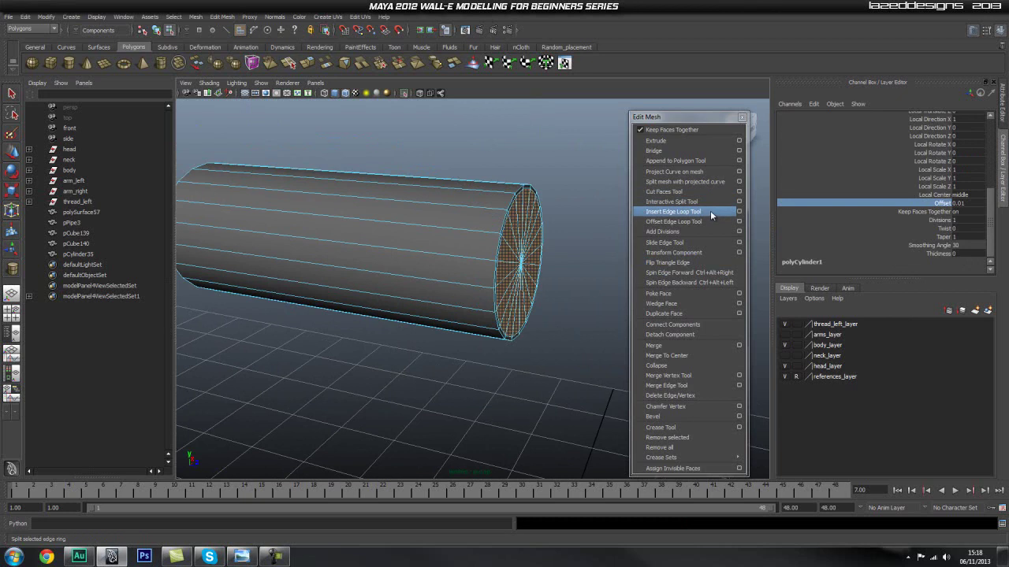
pyautogui.click(708, 211)
pyautogui.moveTo(488, 212); pyautogui.dragTo(503, 223)
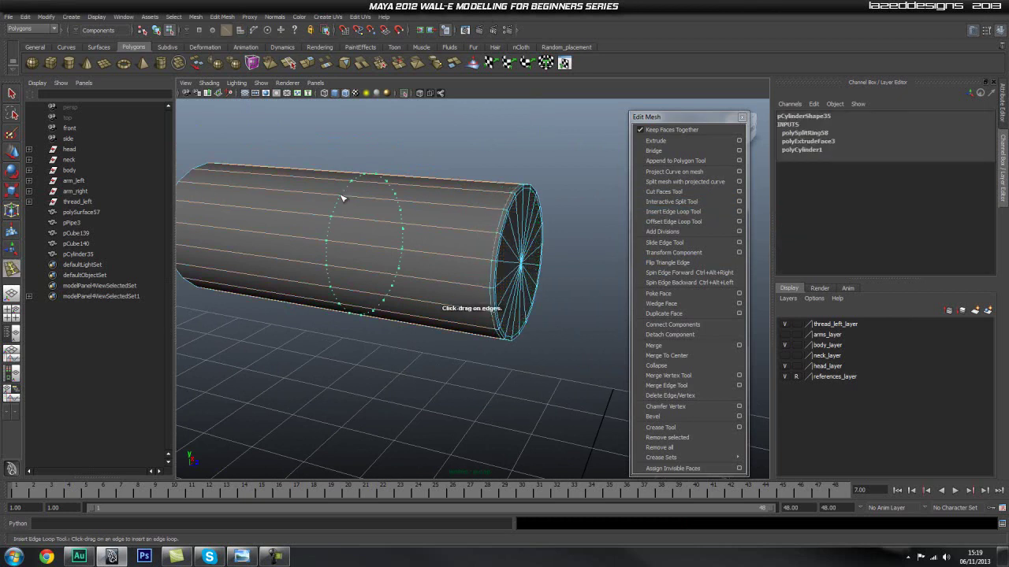
pyautogui.moveTo(342, 198); pyautogui.dragTo(340, 198)
pyautogui.keyDown('alt'); pyautogui.moveTo(400, 203); pyautogui.dragTo(672, 259, button='middle'); pyautogui.keyUp('alt')
pyautogui.moveTo(453, 237); pyautogui.dragTo(428, 238)
# - Return the cylinder to object mode, end its isolation to show the whole model, and deselect it
pyautogui.keyDown('alt'); pyautogui.moveTo(445, 287); pyautogui.dragTo(465, 266); pyautogui.keyUp('alt')
pyautogui.keyDown('alt'); pyautogui.moveTo(523, 267); pyautogui.dragTo(496, 263, button='middle'); pyautogui.keyUp('alt')
pyautogui.press('q')
pyautogui.moveTo(512, 267); pyautogui.dragTo(555, 253, button='right')
pyautogui.keyDown('alt'); pyautogui.moveTo(496, 283); pyautogui.dragTo(391, 223, button='right'); pyautogui.keyUp('alt')
pyautogui.keyDown('alt'); pyautogui.moveTo(392, 223); pyautogui.dragTo(496, 313); pyautogui.keyUp('alt')
pyautogui.click(442, 256)
pyautogui.click(365, 116)
pyautogui.click(405, 93)
pyautogui.click(542, 296)
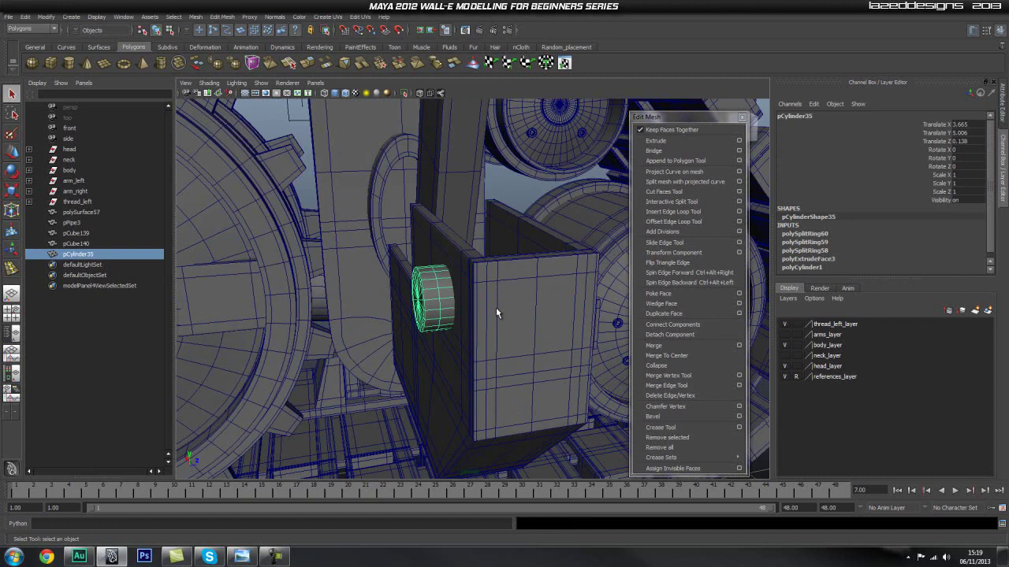
pyautogui.click(611, 401)
# - Examine the cylinder on the bracket in perspective and against the front-view reference, and select the cylinder
pyautogui.keyDown('alt'); pyautogui.moveTo(611, 401); pyautogui.dragTo(455, 329); pyautogui.keyUp('alt')
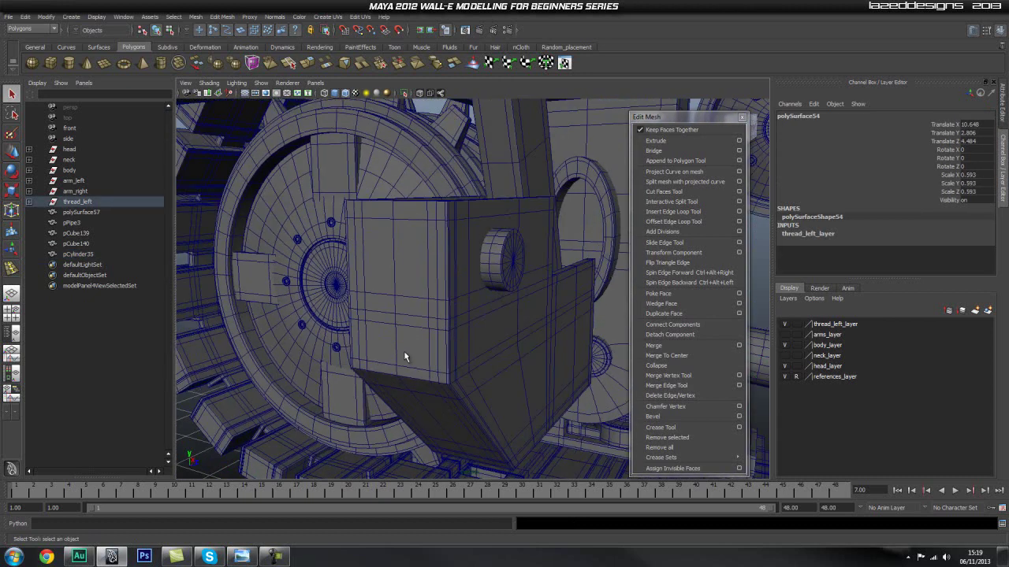
pyautogui.keyDown('alt'); pyautogui.moveTo(264, 383); pyautogui.dragTo(504, 278); pyautogui.keyUp('alt')
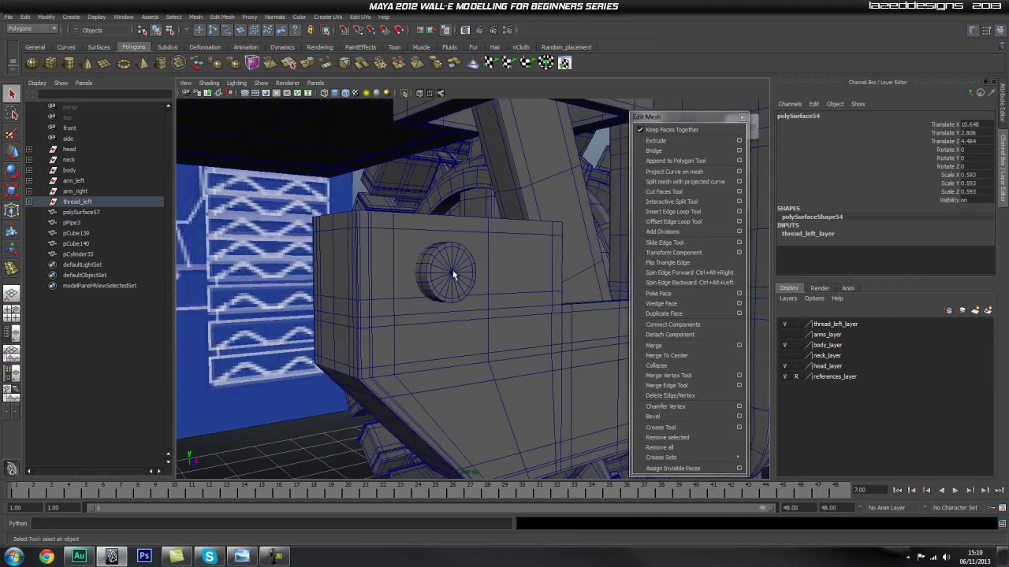
pyautogui.press('space')
pyautogui.moveTo(455, 285); pyautogui.dragTo(454, 291)
pyautogui.keyDown('alt'); pyautogui.moveTo(449, 289); pyautogui.dragTo(378, 292, button='right'); pyautogui.keyUp('alt')
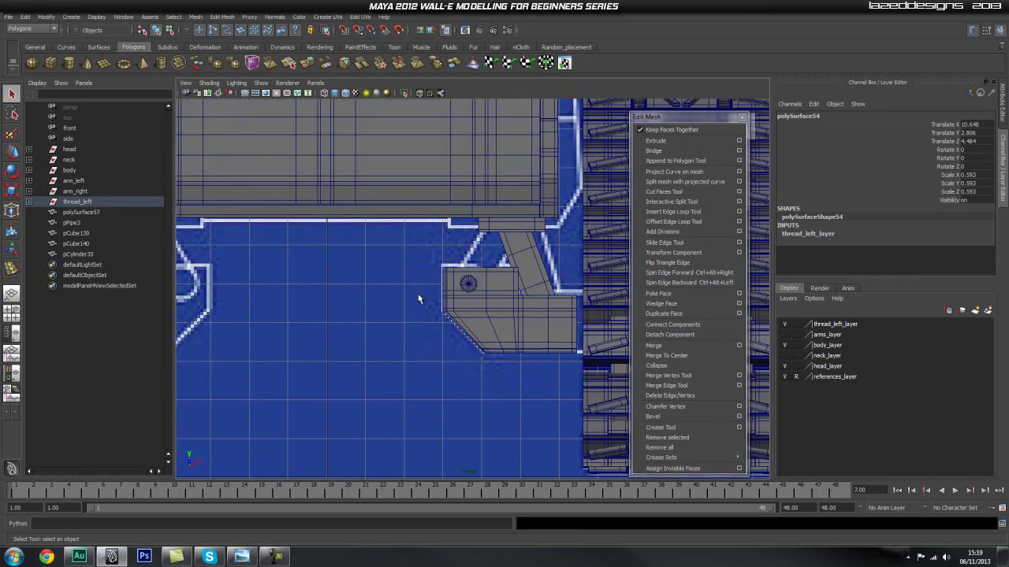
pyautogui.scroll(4, 469, 293)
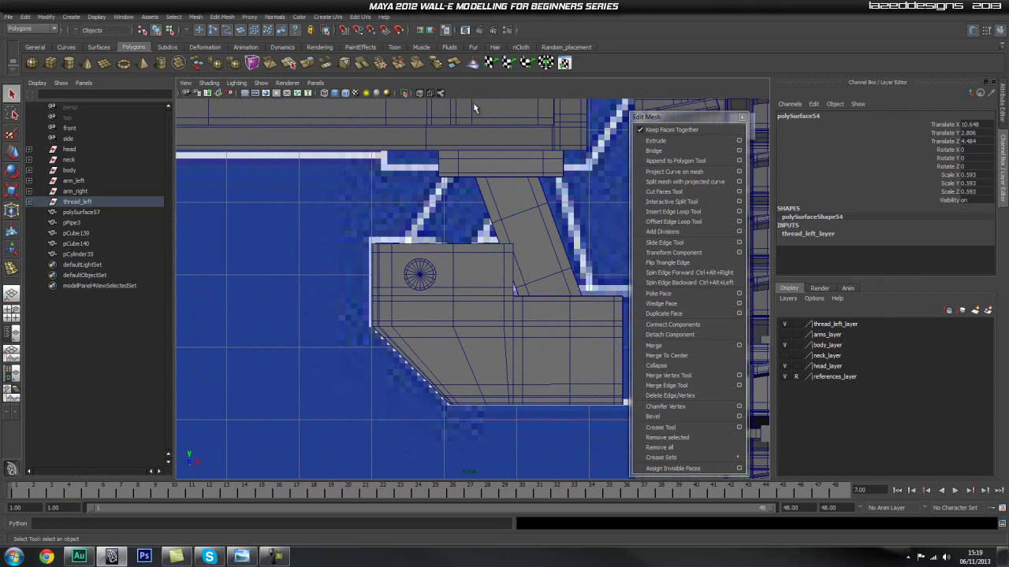
pyautogui.scroll(5, 536, 289)
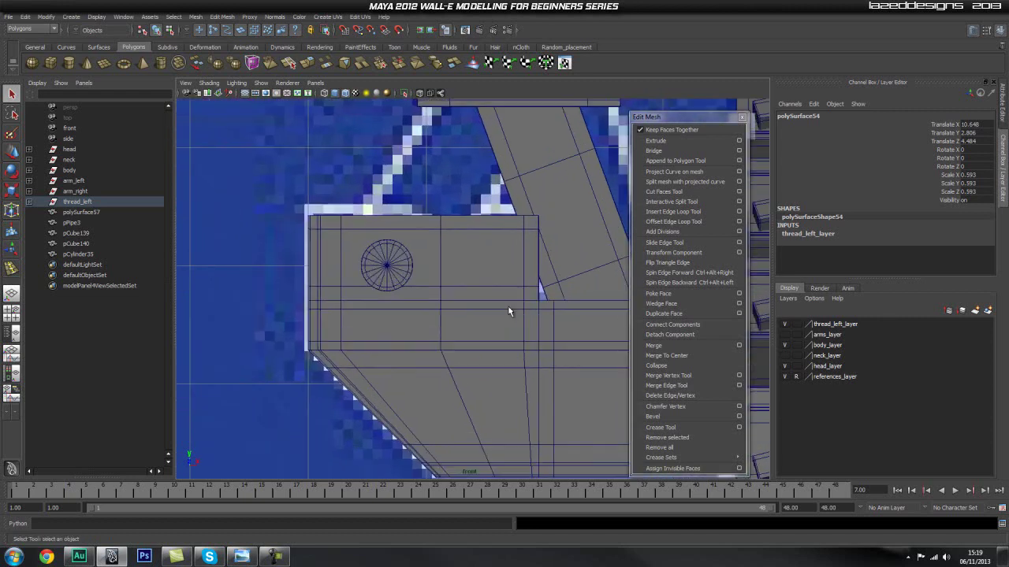
pyautogui.scroll(-4, 441, 284)
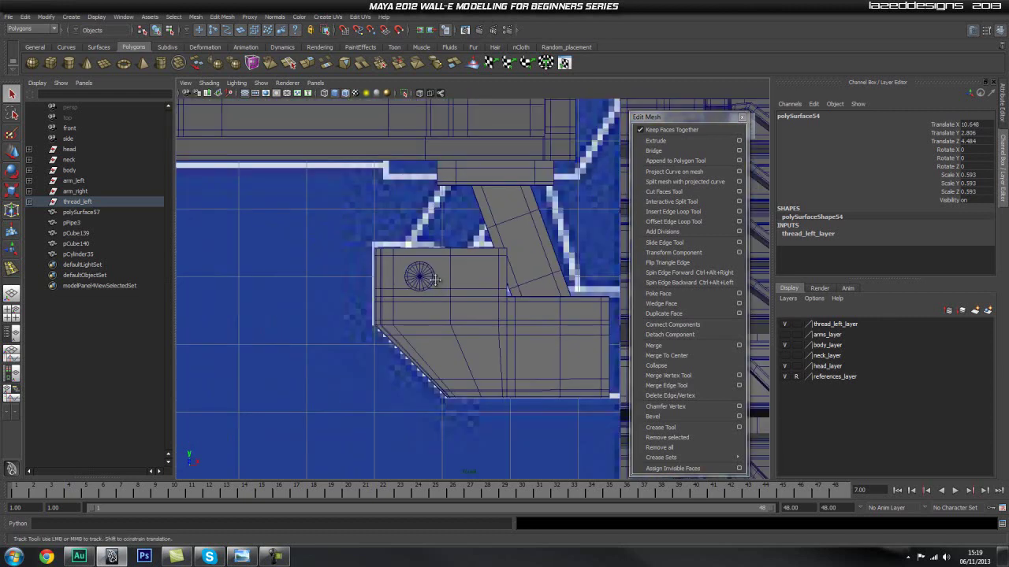
pyautogui.scroll(3, 389, 272)
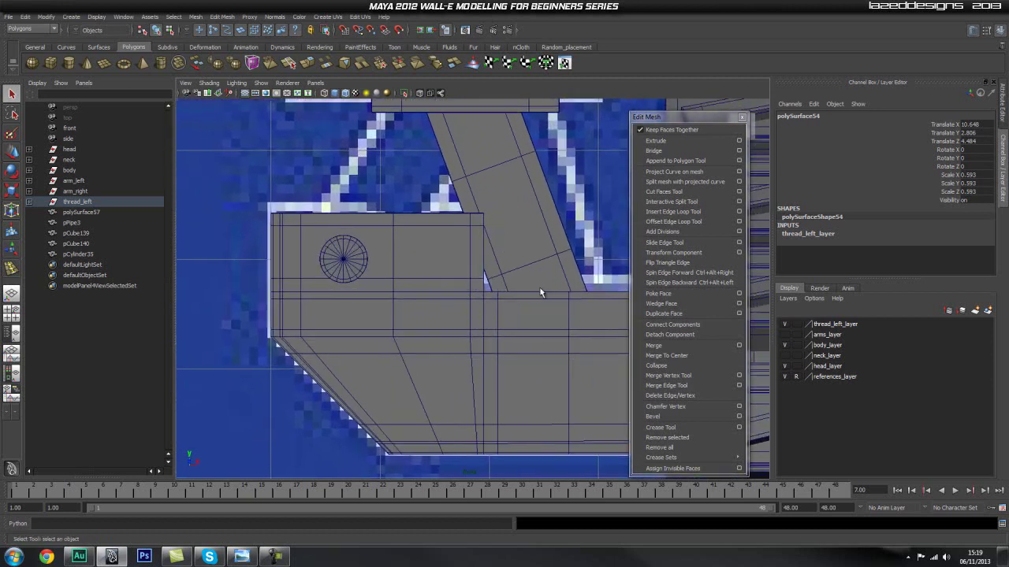
pyautogui.moveTo(360, 249); pyautogui.dragTo(396, 239, button='right')
pyautogui.keyDown('alt'); pyautogui.moveTo(475, 314); pyautogui.dragTo(432, 256, button='middle'); pyautogui.keyUp('alt')
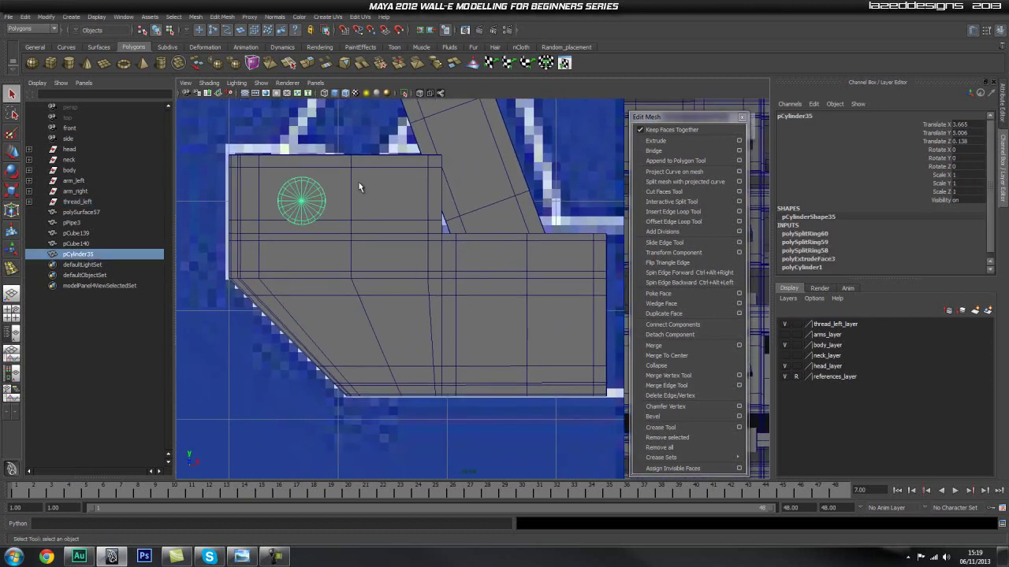
# - With X-ray shading on, scale the bracket cylinder to 0.97 and place a duplicate on the reference's second circle at about X 4.51, Y 4.33
pyautogui.click(413, 92)
pyautogui.press('r')
pyautogui.moveTo(304, 201); pyautogui.dragTo(393, 275)
pyautogui.hotkey('ctrl', 'd')
pyautogui.press('w')
pyautogui.press('r')
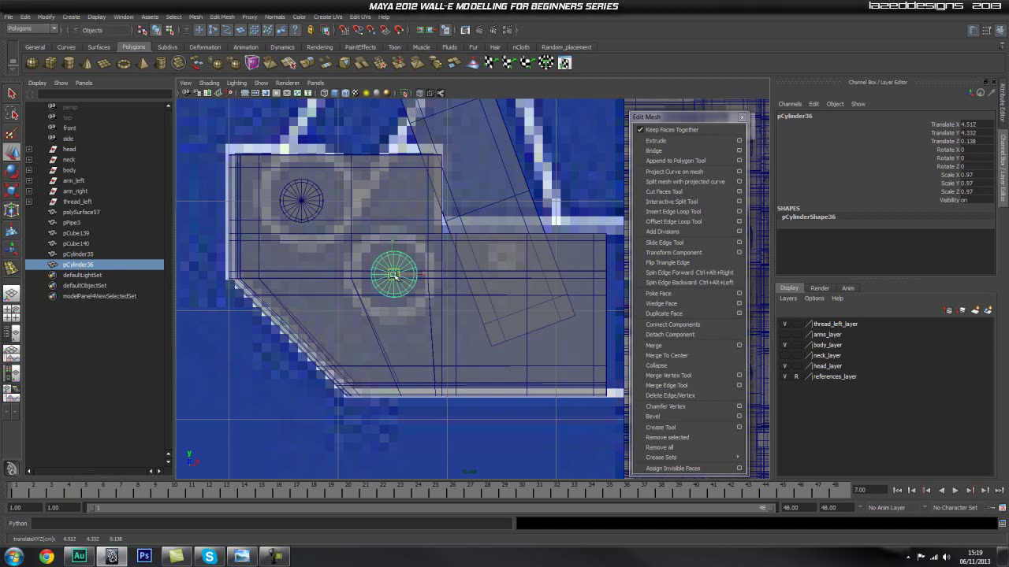
# - Duplicate the cylinder onto the wider bracket section at about X 5.55, Y 4.46, and scale the copy to about 0.758
pyautogui.moveTo(458, 253)
pyautogui.keyDown('alt'); pyautogui.mouseDown(button='middle')
pyautogui.moveTo(507, 263)
pyautogui.moveTo(469, 263)
pyautogui.mouseUp(button='middle'); pyautogui.keyUp('alt')
pyautogui.scroll(-1, 473, 254)
pyautogui.hotkey('ctrl', 'd')
pyautogui.moveTo(357, 294); pyautogui.dragTo(454, 279)
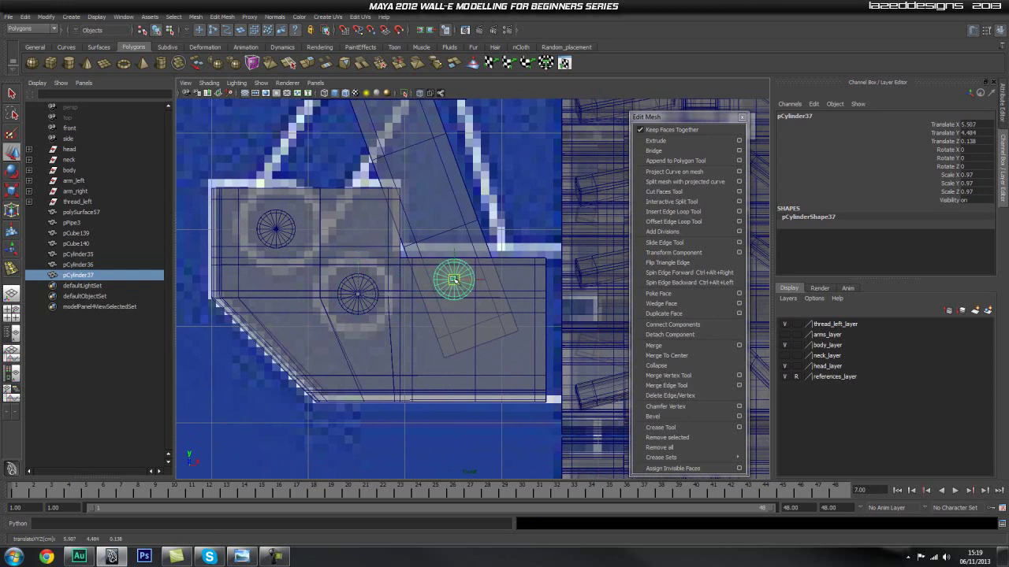
pyautogui.scroll(4, 455, 280)
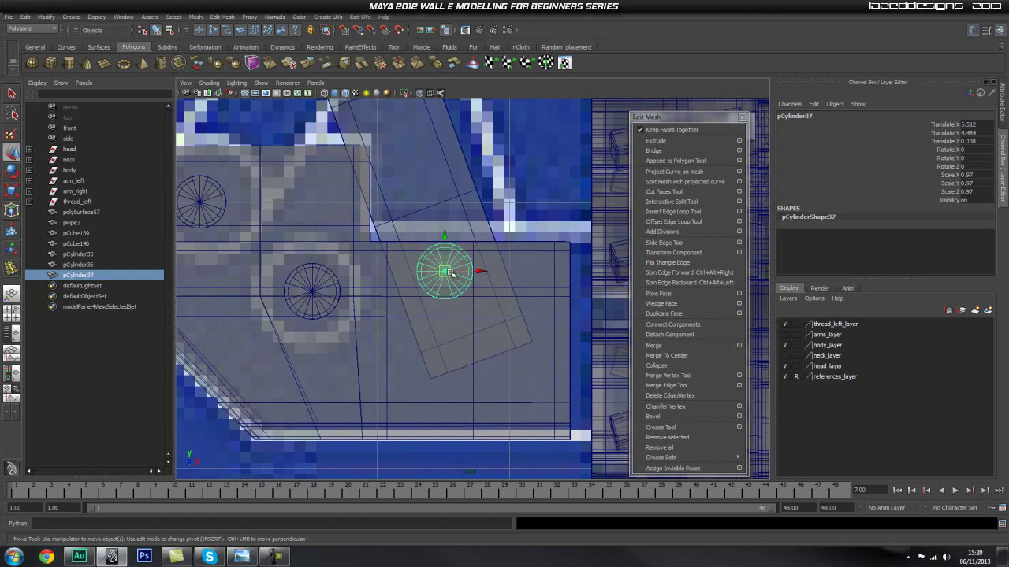
pyautogui.moveTo(446, 271); pyautogui.dragTo(452, 274)
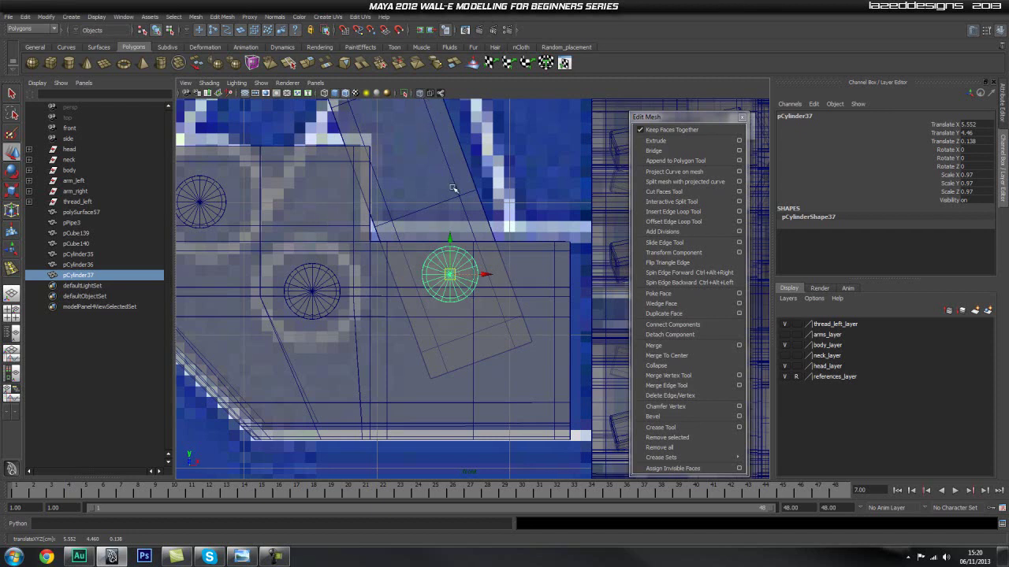
pyautogui.press('r')
pyautogui.moveTo(450, 275); pyautogui.dragTo(433, 288)
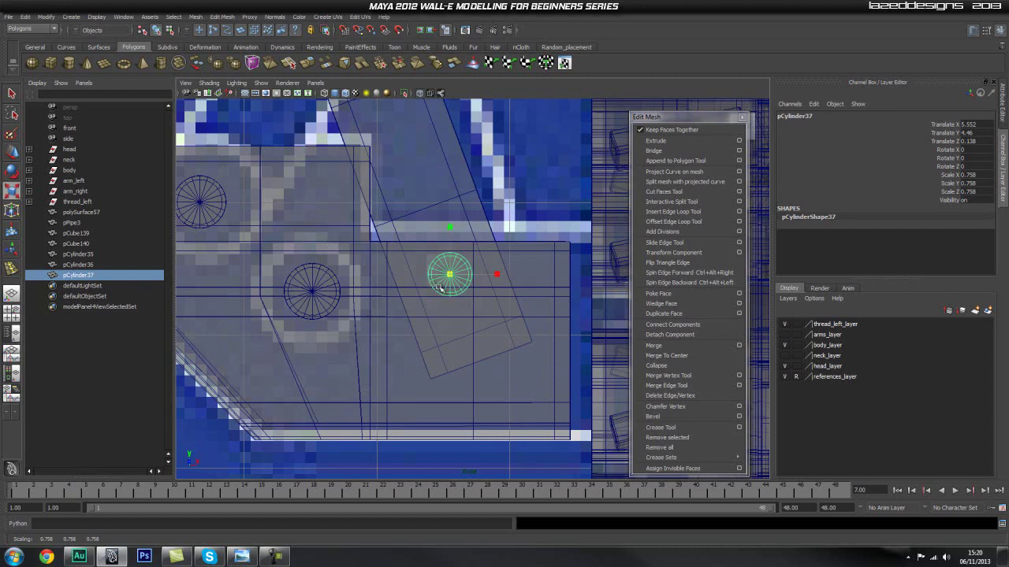
# - Duplicate the smaller cylinder near the bracket's outer edge at about X 6.29, Y 4.18, and scale the copy to about 0.491
pyautogui.hotkey('ctrl', 'd')
pyautogui.press('w')
pyautogui.moveTo(450, 275); pyautogui.dragTo(549, 315)
pyautogui.press('r')
pyautogui.press('w')
# - Delete the 0.758-scale cylinder and put a duplicate of the smallest cylinder in its place at about X 5.52, Y 4.47
pyautogui.click(454, 273)
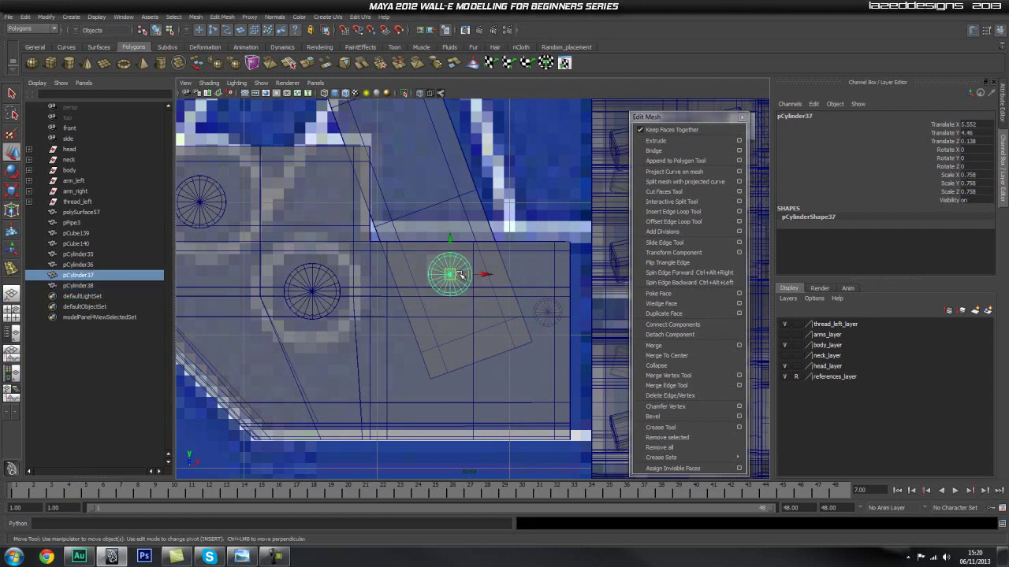
pyautogui.click(564, 347)
pyautogui.click(548, 313)
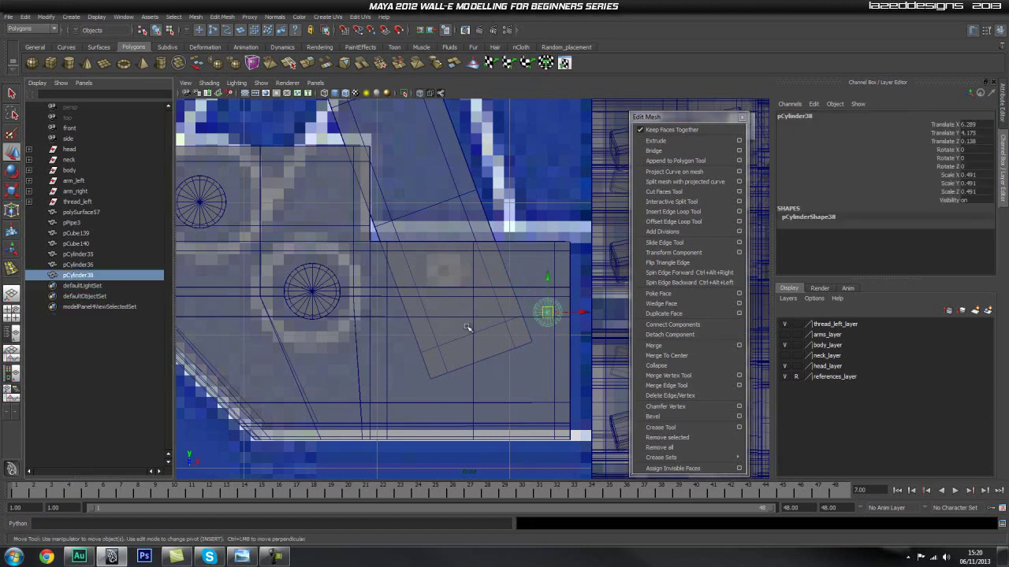
pyautogui.hotkey('ctrl', 'd')
pyautogui.moveTo(557, 313); pyautogui.dragTo(446, 274)
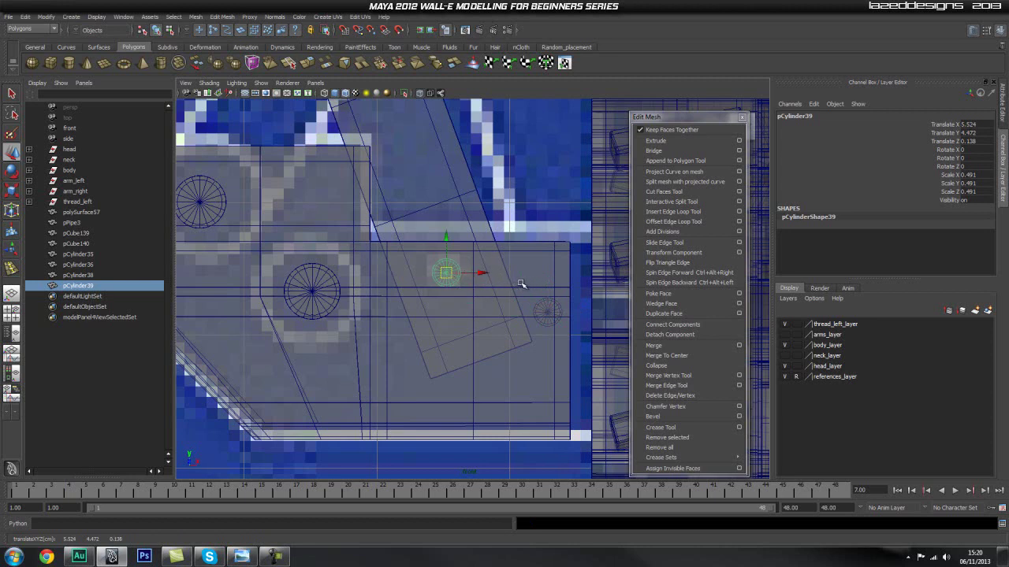
# - Duplicate the upper bracket cylinder and place the copy on the tilted strut at about X 5.05, Y 5.86
pyautogui.keyDown('alt'); pyautogui.moveTo(538, 247); pyautogui.dragTo(389, 223, button='right'); pyautogui.keyUp('alt')
pyautogui.keyDown('alt'); pyautogui.moveTo(389, 223); pyautogui.dragTo(444, 293, button='middle'); pyautogui.keyUp('alt')
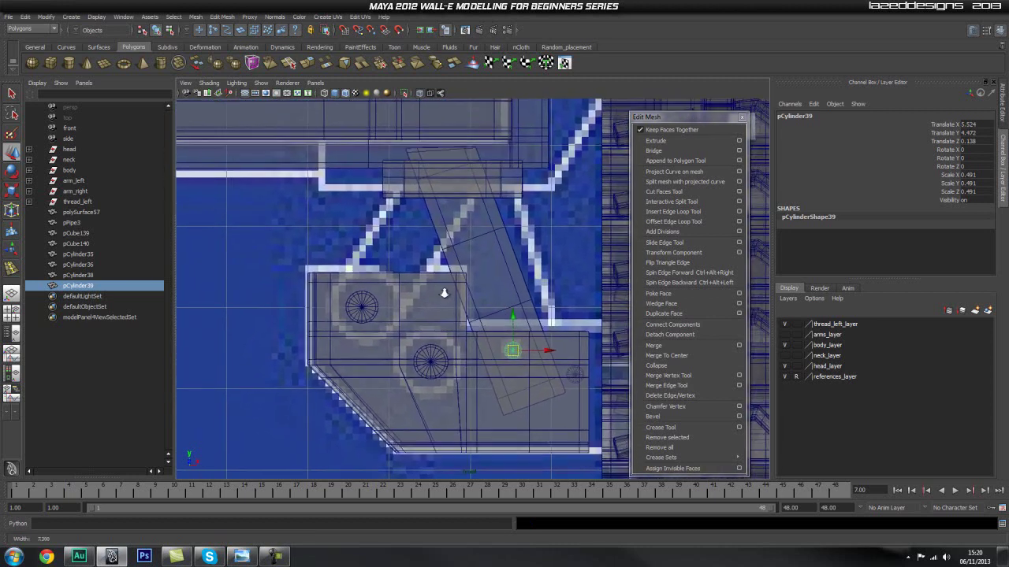
pyautogui.click(361, 307)
pyautogui.hotkey('ctrl', 'd')
pyautogui.moveTo(361, 307); pyautogui.dragTo(474, 237)
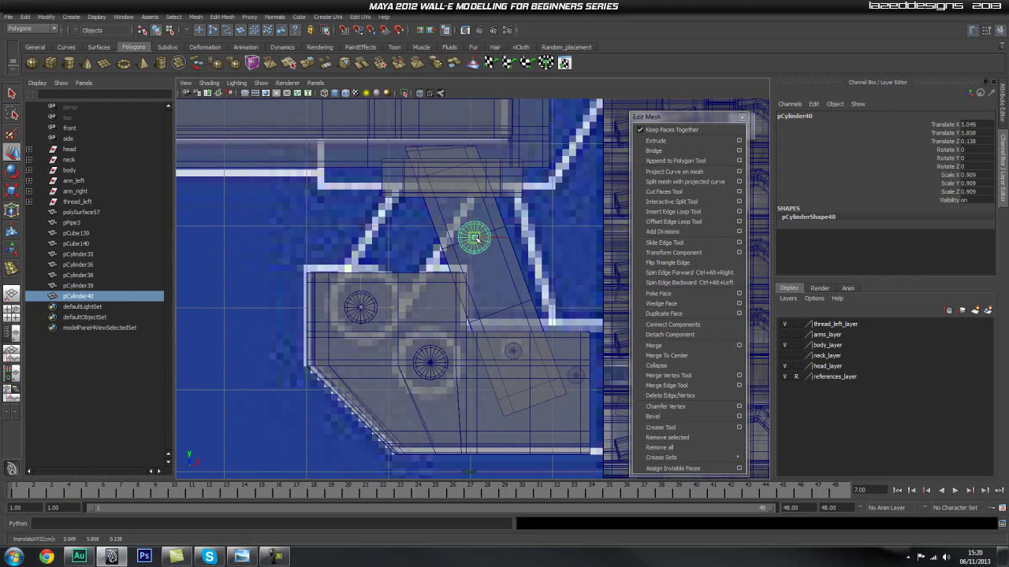
# - Show the joint in the perspective view with X-ray shading turned off
pyautogui.click(551, 235)
pyautogui.press('space')
pyautogui.moveTo(495, 289); pyautogui.dragTo(494, 263)
pyautogui.moveTo(480, 331)
pyautogui.keyDown('alt'); pyautogui.mouseDown()
pyautogui.moveTo(497, 325)
pyautogui.moveTo(473, 293)
pyautogui.mouseUp(); pyautogui.keyUp('alt')
pyautogui.click(419, 94)
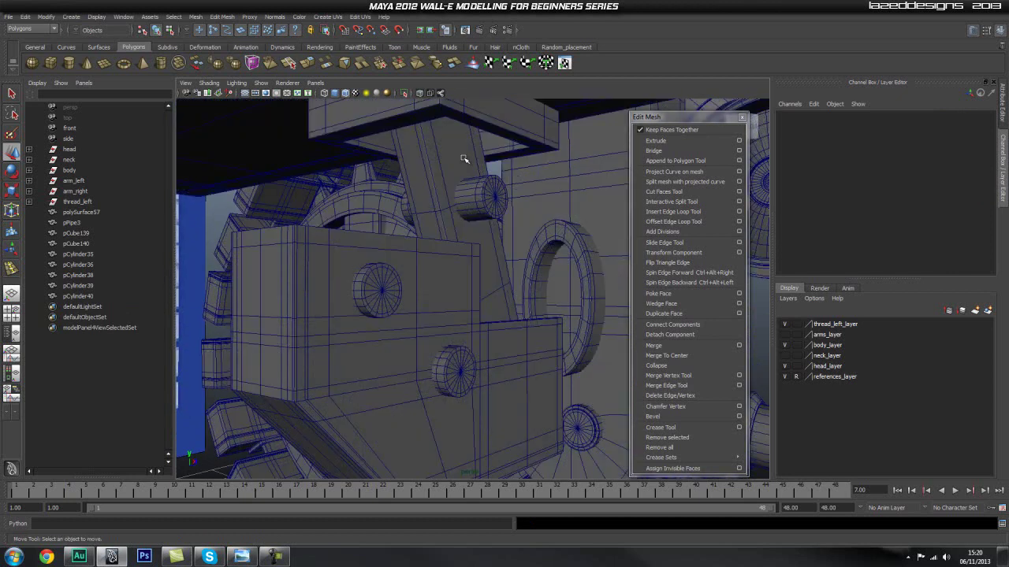
pyautogui.keyDown('alt'); pyautogui.moveTo(511, 268); pyautogui.dragTo(515, 274, button='middle'); pyautogui.keyUp('alt')
pyautogui.keyDown('alt'); pyautogui.moveTo(514, 273); pyautogui.dragTo(493, 327); pyautogui.keyUp('alt')
# - Shorten the strut's cylinder along its length to a Z scale of about 0.53
pyautogui.click(471, 221)
pyautogui.keyDown('alt'); pyautogui.moveTo(469, 222); pyautogui.dragTo(426, 237); pyautogui.keyUp('alt')
pyautogui.keyDown('alt'); pyautogui.moveTo(426, 236); pyautogui.dragTo(469, 281, button='middle'); pyautogui.keyUp('alt')
pyautogui.press('r')
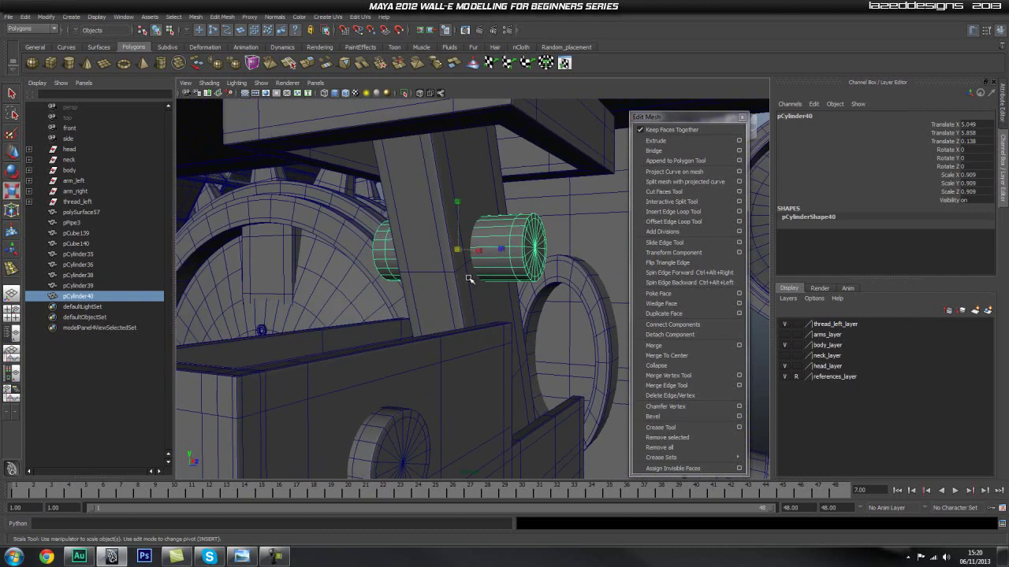
pyautogui.moveTo(498, 251); pyautogui.dragTo(482, 251)
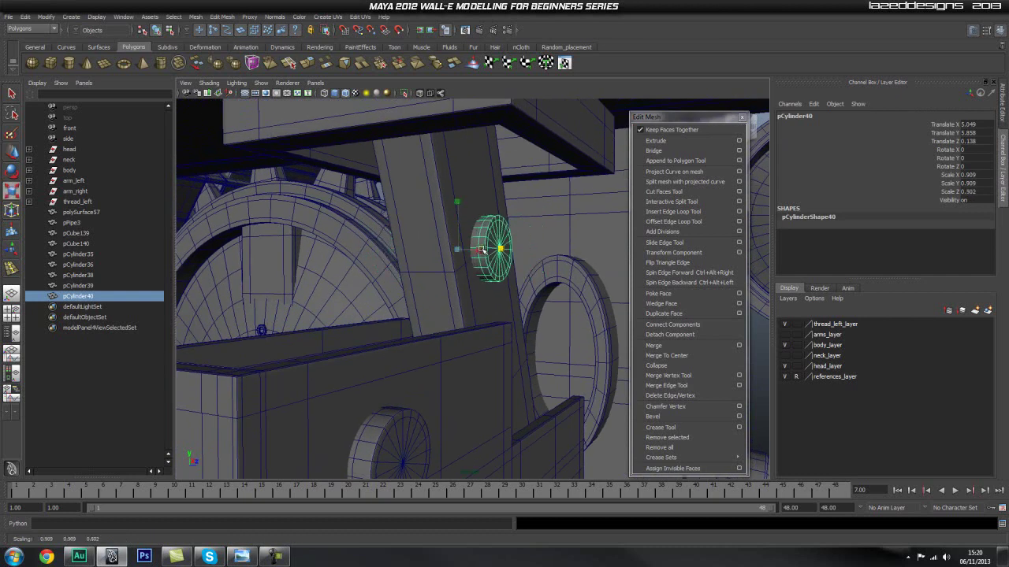
pyautogui.keyDown('alt'); pyautogui.moveTo(421, 378); pyautogui.dragTo(473, 331); pyautogui.keyUp('alt')
pyautogui.keyDown('alt'); pyautogui.moveTo(502, 336); pyautogui.dragTo(483, 334); pyautogui.keyUp('alt')
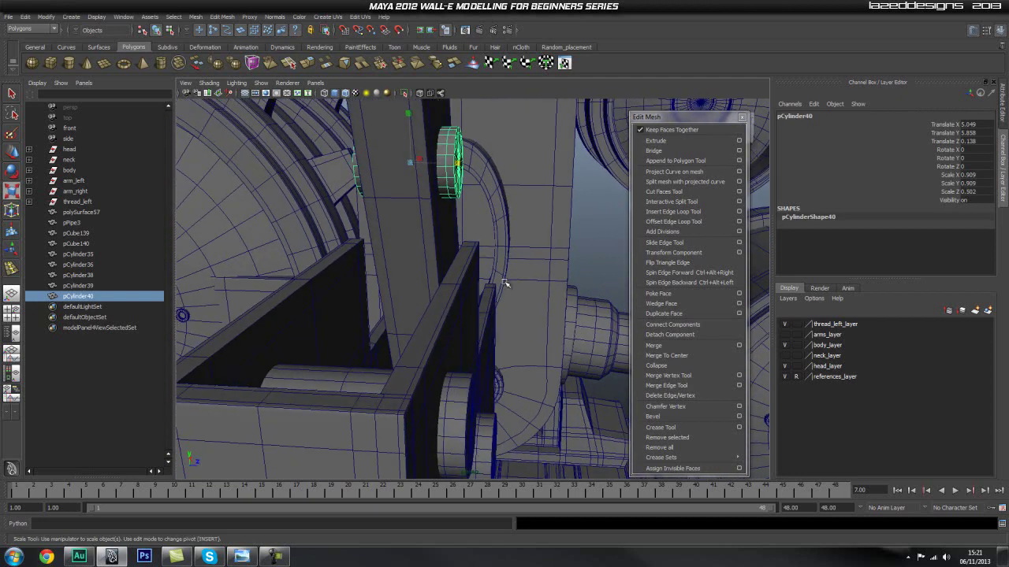
pyautogui.keyDown('alt'); pyautogui.moveTo(492, 287); pyautogui.dragTo(497, 286); pyautogui.keyUp('alt')
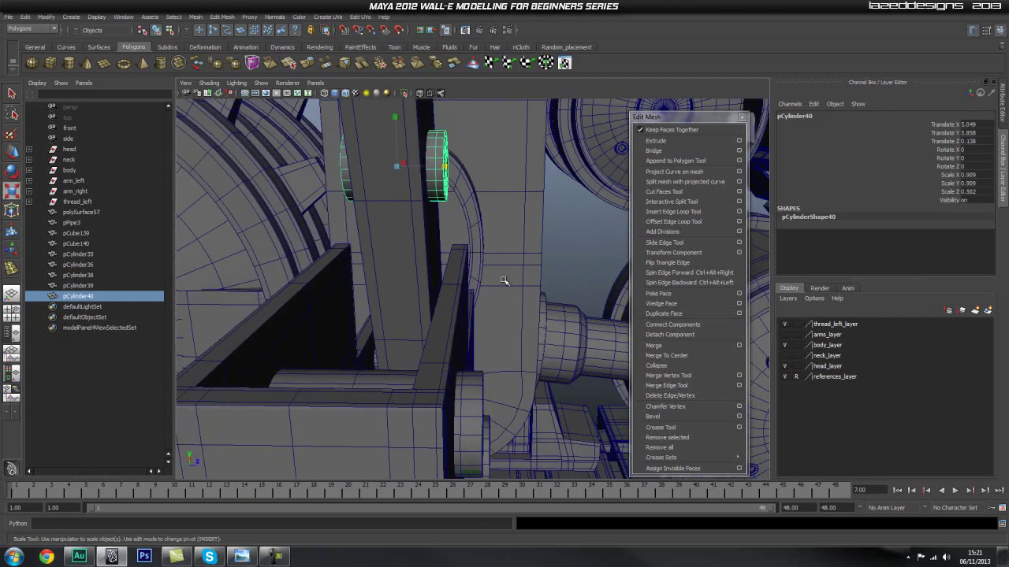
pyautogui.moveTo(446, 166); pyautogui.dragTo(447, 168, button='middle')
# - Lengthen the two smallest bracket cylinders along Z so that they protrude through the bracket's outer face
pyautogui.keyDown('alt'); pyautogui.moveTo(553, 286); pyautogui.dragTo(446, 320); pyautogui.keyUp('alt')
pyautogui.click(391, 343)
pyautogui.keyDown('alt'); pyautogui.moveTo(391, 345); pyautogui.dragTo(362, 282, button='middle'); pyautogui.keyUp('alt')
pyautogui.keyDown('alt'); pyautogui.moveTo(376, 226); pyautogui.dragTo(401, 210, button='right'); pyautogui.keyUp('alt')
pyautogui.keyDown('alt'); pyautogui.moveTo(401, 211); pyautogui.dragTo(404, 206); pyautogui.keyUp('alt')
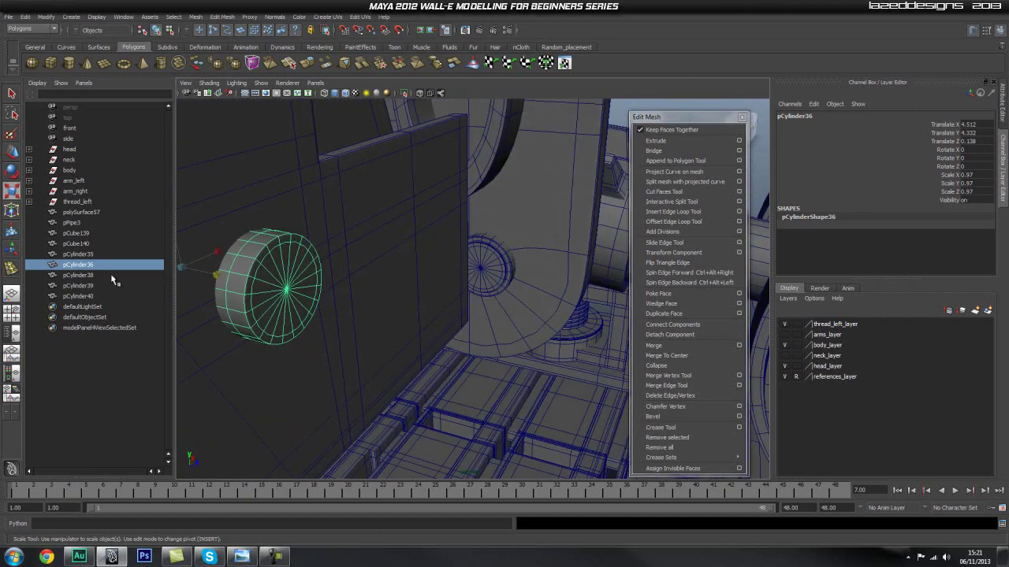
pyautogui.click(100, 275)
pyautogui.press('f')
pyautogui.keyDown('alt'); pyautogui.moveTo(435, 266); pyautogui.dragTo(306, 292, button='right'); pyautogui.keyUp('alt')
pyautogui.keyDown('alt'); pyautogui.moveTo(536, 272); pyautogui.dragTo(486, 290); pyautogui.keyUp('alt')
pyautogui.keyDown('alt'); pyautogui.moveTo(615, 303); pyautogui.dragTo(565, 311, button='right'); pyautogui.keyUp('alt')
pyautogui.keyDown('alt'); pyautogui.moveTo(565, 311); pyautogui.dragTo(524, 269, button='middle'); pyautogui.keyUp('alt')
pyautogui.press('r')
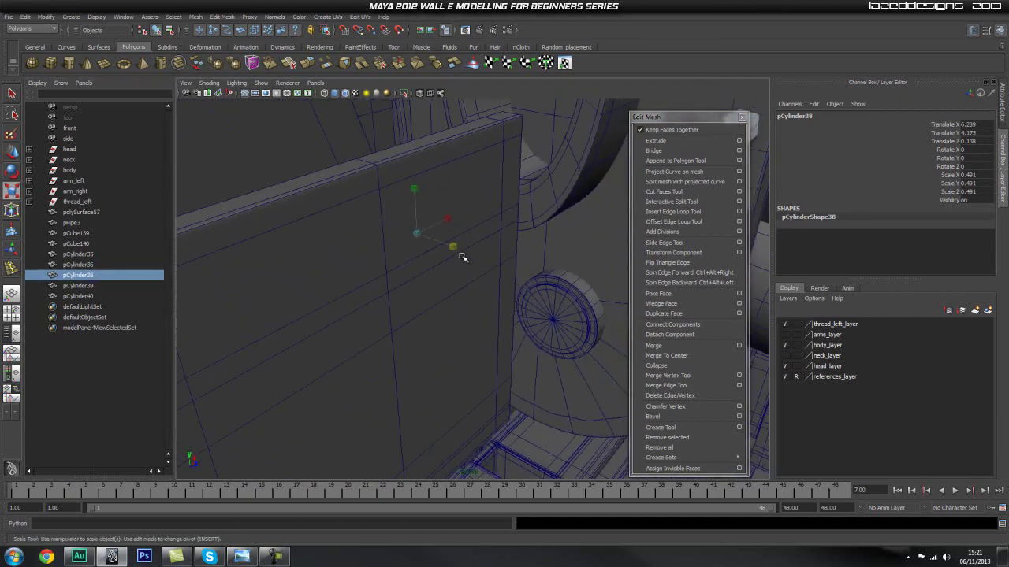
pyautogui.moveTo(451, 247); pyautogui.dragTo(471, 267)
pyautogui.click(118, 286)
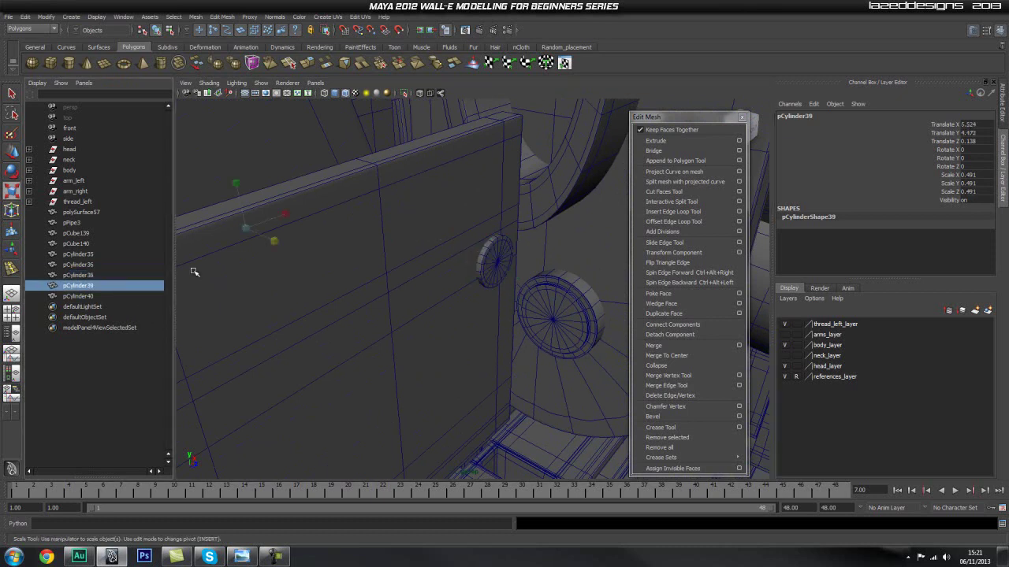
pyautogui.moveTo(273, 240); pyautogui.dragTo(289, 263)
# - Examine the cylinders on the bracket and strut and the nearby ring from several angles
pyautogui.click(115, 296)
pyautogui.press('f')
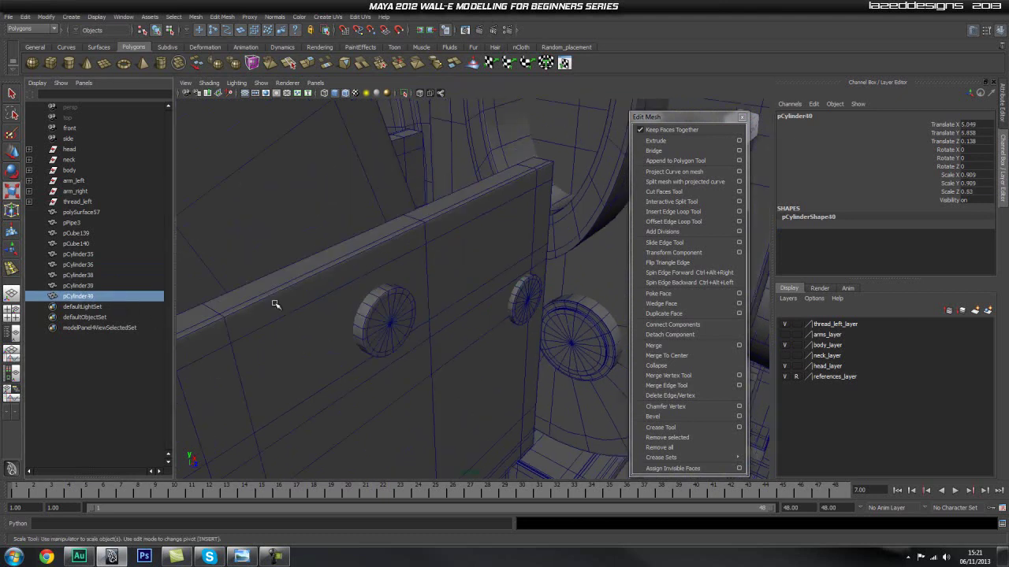
pyautogui.keyDown('alt'); pyautogui.moveTo(493, 333); pyautogui.dragTo(437, 303); pyautogui.keyUp('alt')
pyautogui.keyDown('alt'); pyautogui.moveTo(437, 302); pyautogui.dragTo(406, 329, button='right'); pyautogui.keyUp('alt')
pyautogui.keyDown('alt'); pyautogui.moveTo(405, 329); pyautogui.dragTo(281, 223, button='middle'); pyautogui.keyUp('alt')
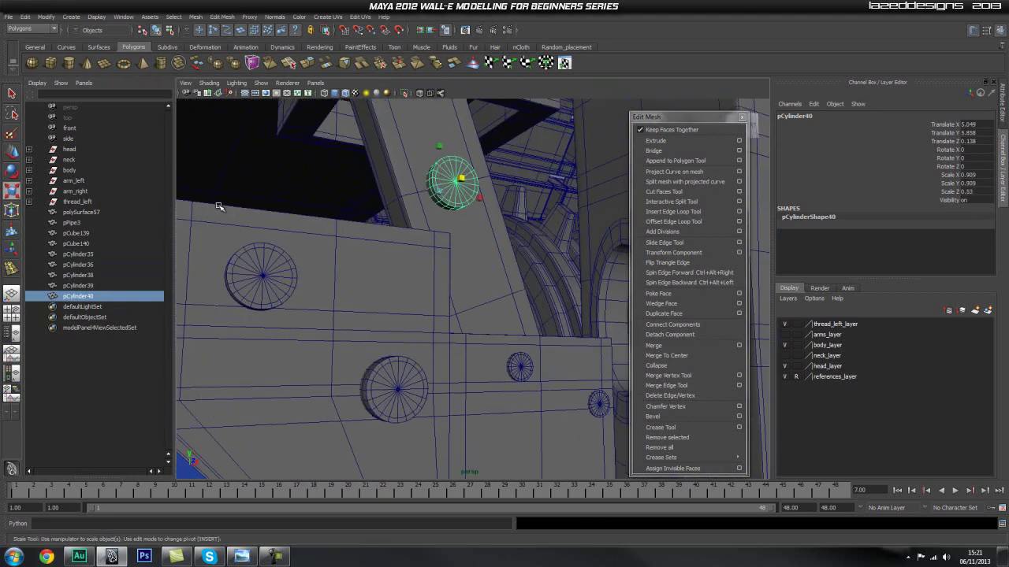
pyautogui.click(281, 227)
pyautogui.keyDown('alt'); pyautogui.moveTo(282, 227); pyautogui.dragTo(190, 259, button='right'); pyautogui.keyUp('alt')
pyautogui.keyDown('alt'); pyautogui.moveTo(503, 303); pyautogui.dragTo(518, 273); pyautogui.keyUp('alt')
pyautogui.click(342, 247)
pyautogui.keyDown('alt'); pyautogui.moveTo(371, 297); pyautogui.dragTo(474, 306, button='right'); pyautogui.keyUp('alt')
pyautogui.keyDown('alt'); pyautogui.moveTo(398, 286); pyautogui.dragTo(365, 290, button='middle'); pyautogui.keyUp('alt')
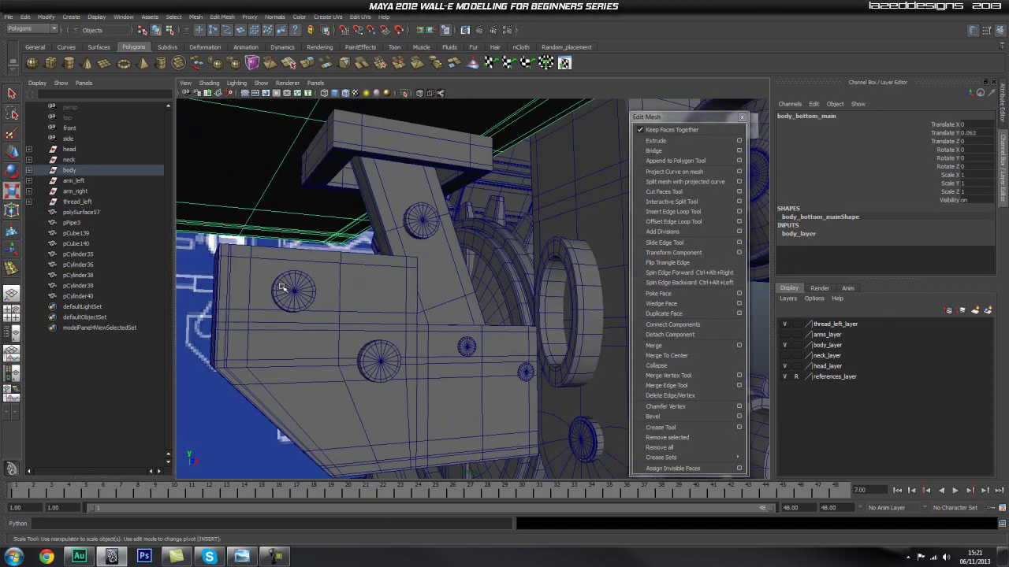
pyautogui.keyDown('alt'); pyautogui.moveTo(402, 314); pyautogui.dragTo(381, 270, button='middle'); pyautogui.keyUp('alt')
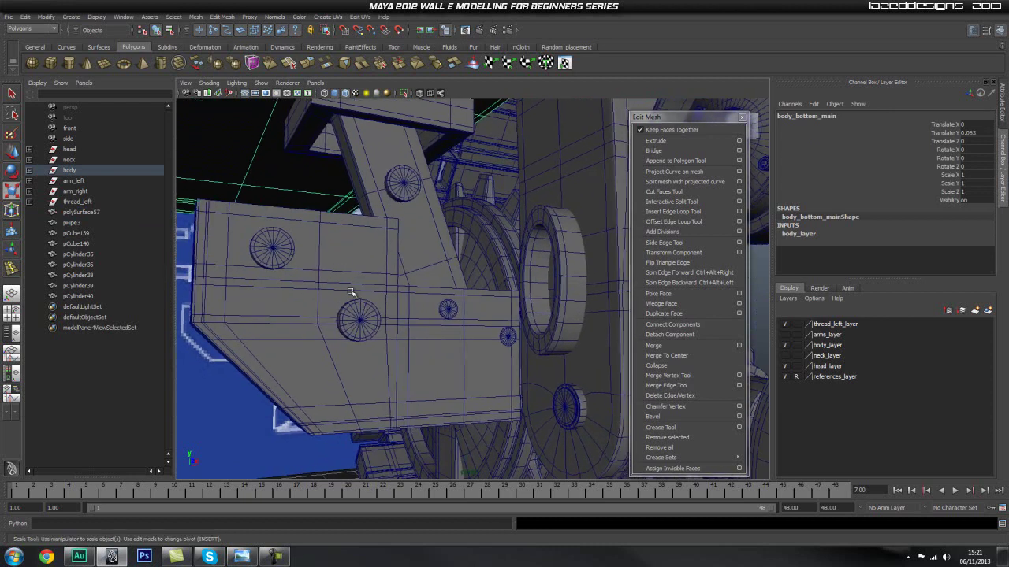
pyautogui.keyDown('alt'); pyautogui.moveTo(369, 281); pyautogui.dragTo(425, 295, button='right'); pyautogui.keyUp('alt')
pyautogui.keyDown('alt'); pyautogui.moveTo(425, 295); pyautogui.dragTo(437, 304); pyautogui.keyUp('alt')
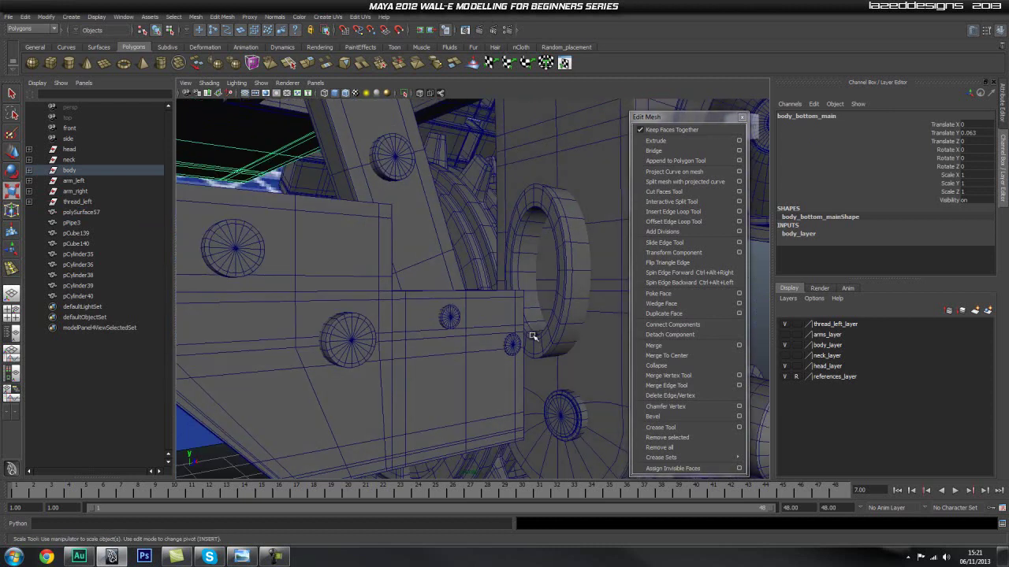
pyautogui.keyDown('alt'); pyautogui.moveTo(526, 271); pyautogui.dragTo(450, 255, button='middle'); pyautogui.keyUp('alt')
pyautogui.keyDown('alt'); pyautogui.moveTo(375, 260); pyautogui.dragTo(469, 265, button='right'); pyautogui.keyUp('alt')
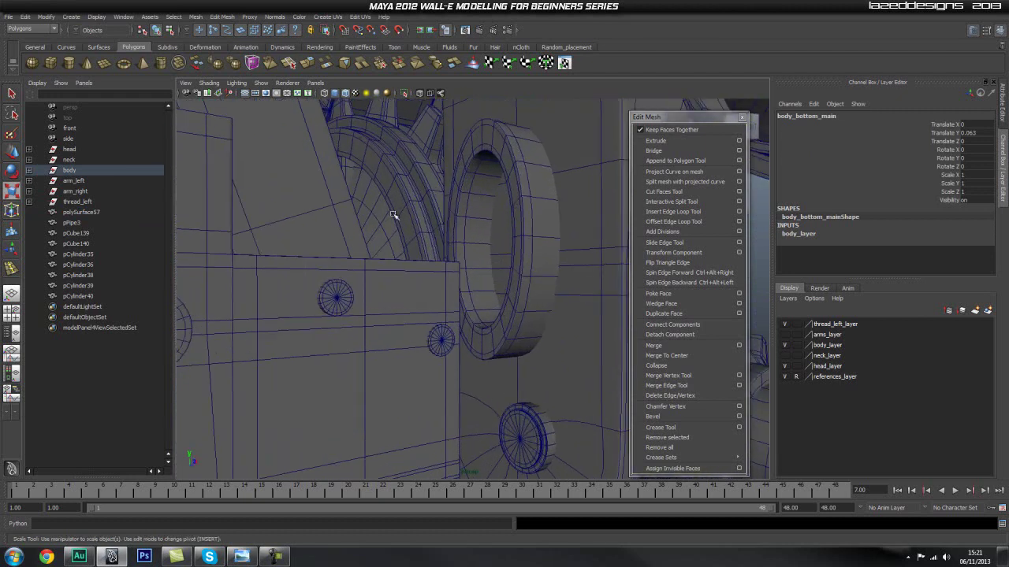
pyautogui.keyDown('alt'); pyautogui.moveTo(528, 187); pyautogui.dragTo(434, 181, button='right'); pyautogui.keyUp('alt')
pyautogui.keyDown('alt'); pyautogui.moveTo(435, 181); pyautogui.dragTo(457, 282, button='middle'); pyautogui.keyUp('alt')
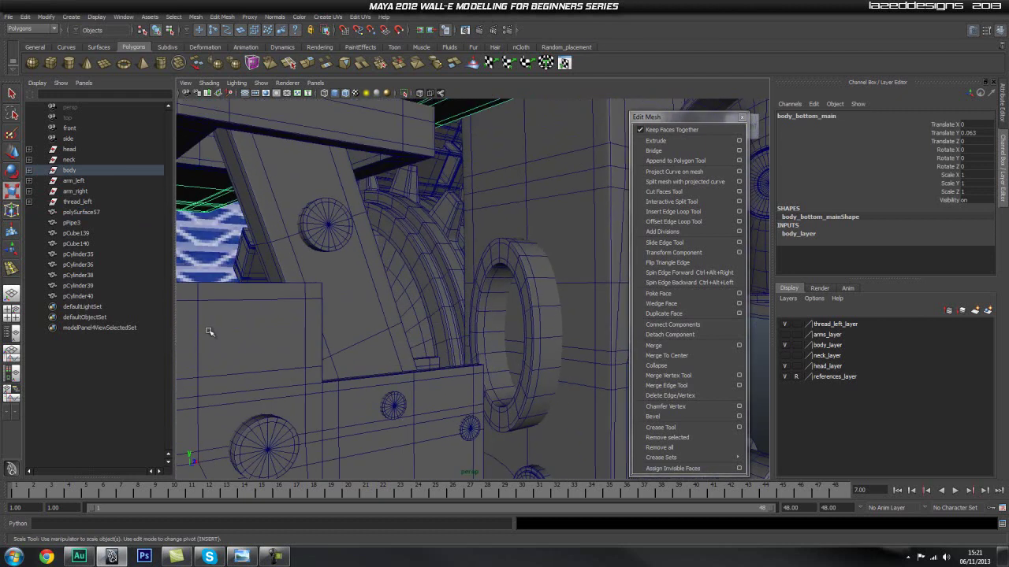
pyautogui.keyDown('alt'); pyautogui.moveTo(424, 315); pyautogui.dragTo(408, 207, button='middle'); pyautogui.keyUp('alt')
pyautogui.keyDown('alt'); pyautogui.moveTo(408, 207); pyautogui.dragTo(408, 279); pyautogui.keyUp('alt')
pyautogui.keyDown('alt'); pyautogui.moveTo(407, 279); pyautogui.dragTo(466, 331, button='middle'); pyautogui.keyUp('alt')
pyautogui.keyDown('alt'); pyautogui.moveTo(465, 331); pyautogui.dragTo(447, 240); pyautogui.keyUp('alt')
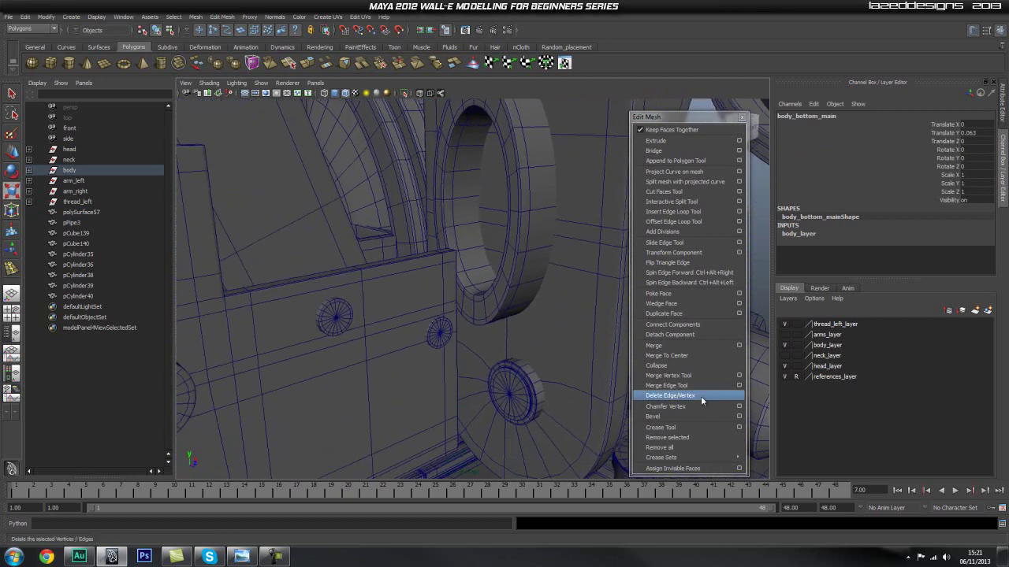
# - Duplicate the small cylinder at the bracket's outer edge and move the copy into the ring's opening
pyautogui.click(494, 123)
pyautogui.keyDown('alt'); pyautogui.moveTo(494, 123); pyautogui.dragTo(512, 174); pyautogui.keyUp('alt')
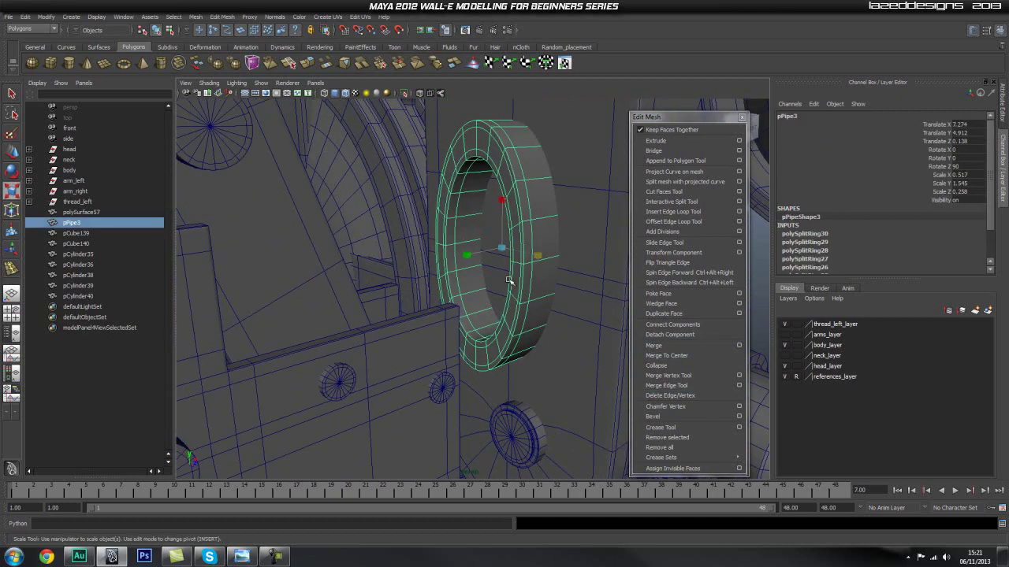
pyautogui.click(434, 393)
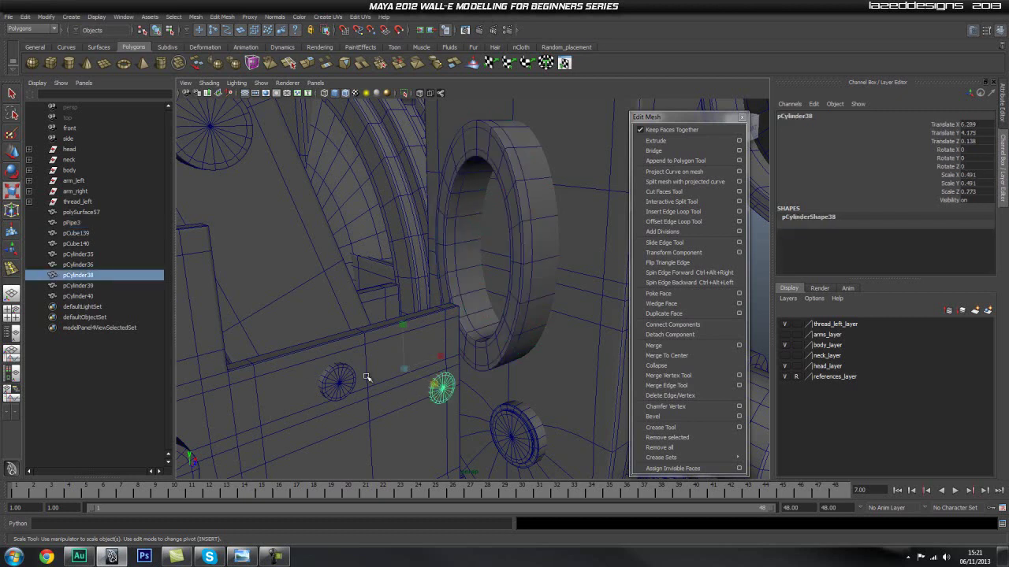
pyautogui.hotkey('ctrl', 'd')
pyautogui.press('w')
pyautogui.moveTo(438, 364); pyautogui.dragTo(500, 166)
pyautogui.keyDown('alt'); pyautogui.moveTo(500, 229); pyautogui.dragTo(500, 260); pyautogui.keyUp('alt')
pyautogui.keyDown('alt'); pyautogui.moveTo(453, 289); pyautogui.dragTo(420, 291); pyautogui.keyUp('alt')
# - Isolate the ring together with its new cylinder in the view and deselect them
pyautogui.keyDown('shift'); pyautogui.click(504, 249); pyautogui.keyUp('shift')
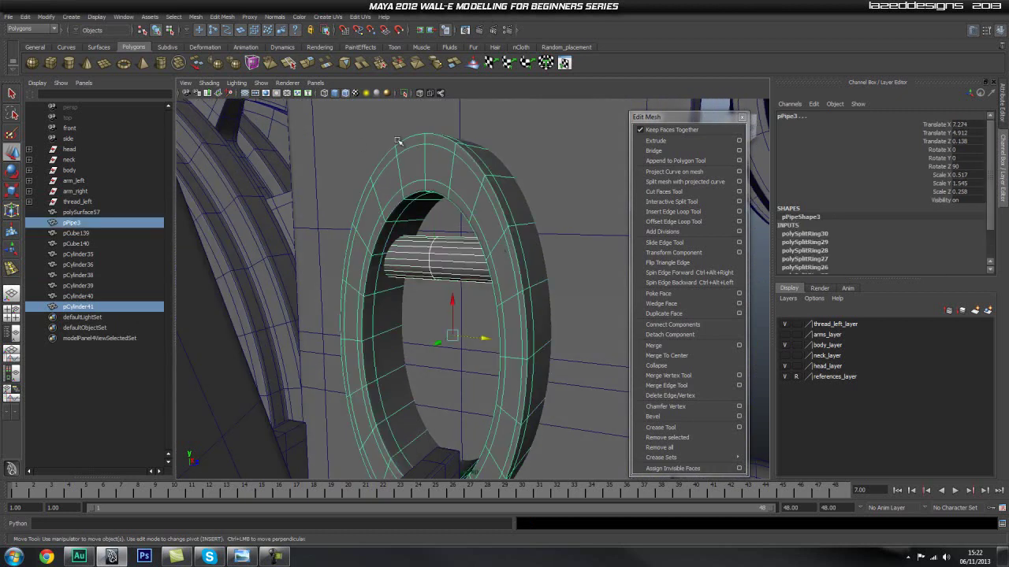
pyautogui.click(403, 94)
pyautogui.keyDown('alt'); pyautogui.moveTo(396, 110); pyautogui.dragTo(482, 213); pyautogui.keyUp('alt')
pyautogui.click(505, 237)
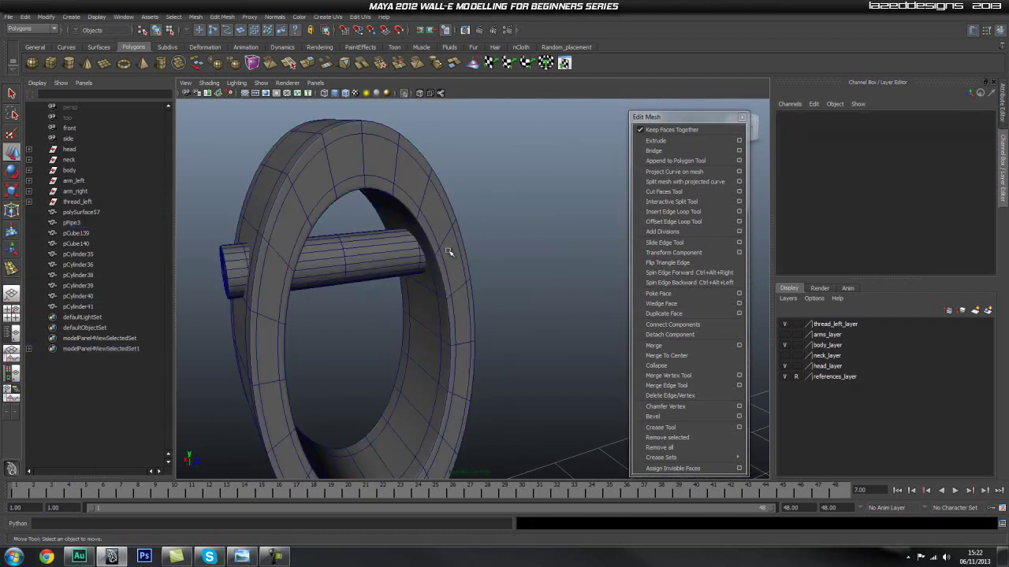
# - Scale the ring's cylinder to about 0.657 in Z and shift it to about Z 0.109 across the opening
pyautogui.keyDown('alt'); pyautogui.moveTo(479, 272); pyautogui.dragTo(438, 303); pyautogui.keyUp('alt')
pyautogui.click(438, 303)
pyautogui.keyDown('alt'); pyautogui.moveTo(525, 292); pyautogui.dragTo(439, 287); pyautogui.keyUp('alt')
pyautogui.press('r')
pyautogui.press('w')
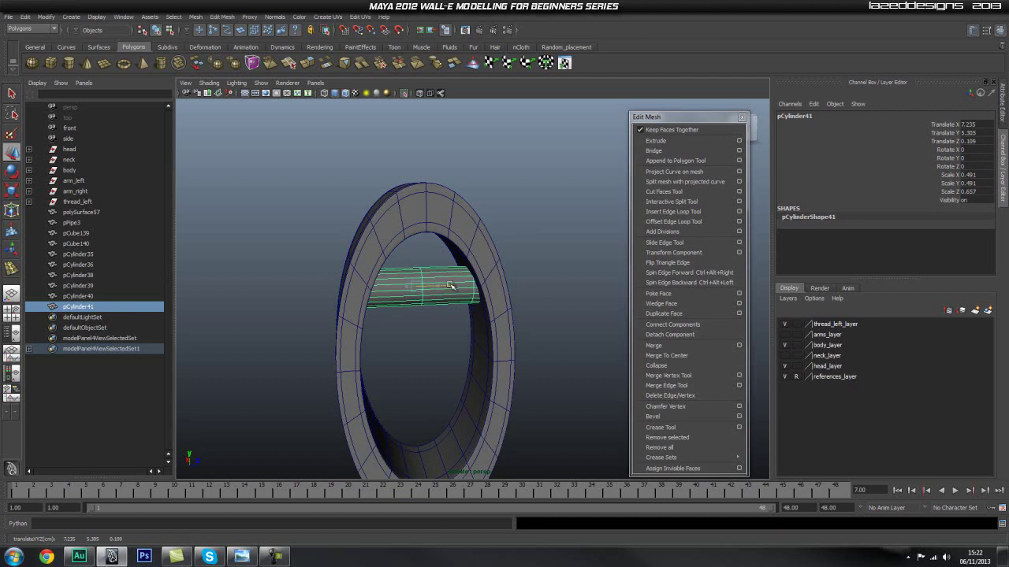
pyautogui.click(575, 289)
pyautogui.keyDown('alt'); pyautogui.moveTo(575, 289); pyautogui.dragTo(441, 301); pyautogui.keyUp('alt')
pyautogui.click(436, 303)
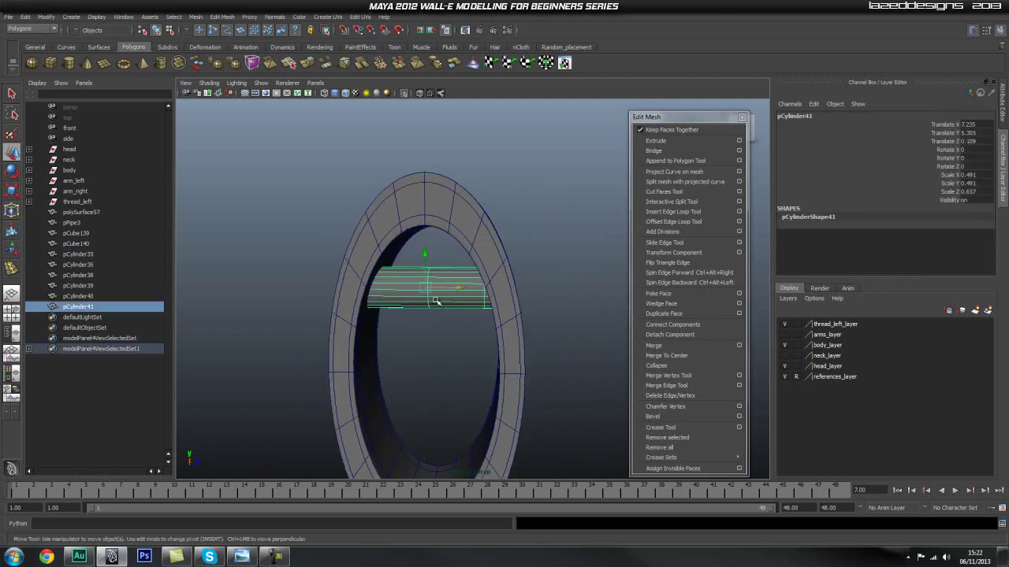
# - Lower the ring's cylinder to about Y 5.19 and lengthen it to a Z scale of about 0.692
pyautogui.moveTo(425, 258); pyautogui.dragTo(425, 280)
pyautogui.keyDown('alt'); pyautogui.moveTo(556, 345); pyautogui.dragTo(450, 327); pyautogui.keyUp('alt')
pyautogui.press('r')
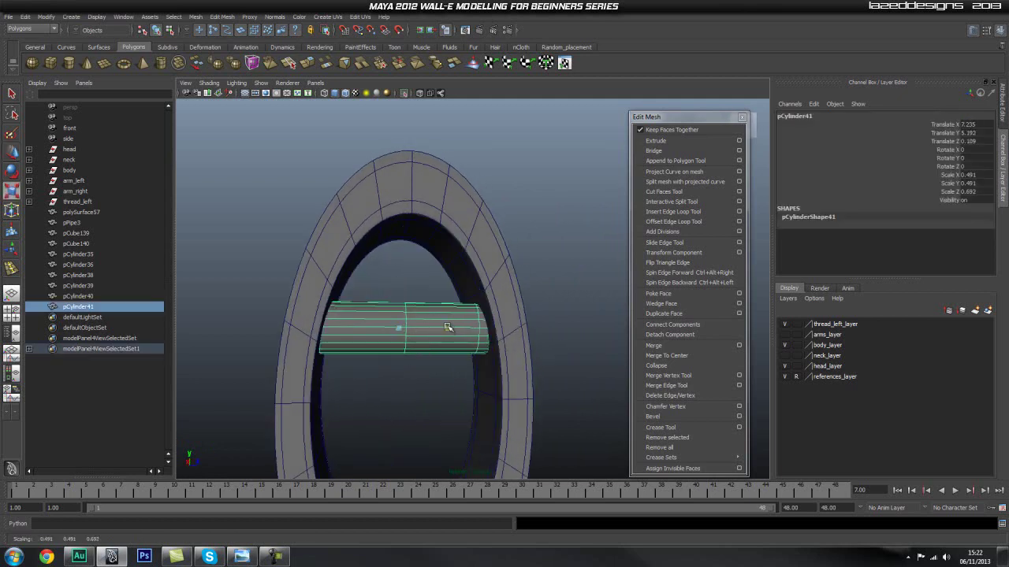
pyautogui.click(581, 309)
pyautogui.scroll(-3, 509, 344)
pyautogui.keyDown('alt'); pyautogui.moveTo(509, 344); pyautogui.dragTo(467, 341); pyautogui.keyUp('alt')
pyautogui.click(465, 314)
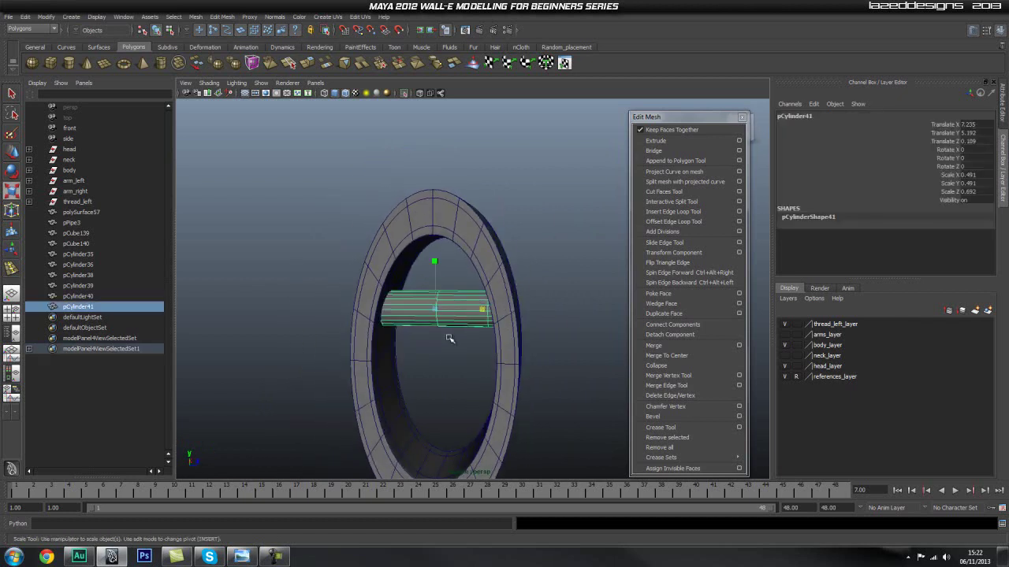
pyautogui.keyDown('alt'); pyautogui.moveTo(569, 347); pyautogui.dragTo(536, 298); pyautogui.keyUp('alt')
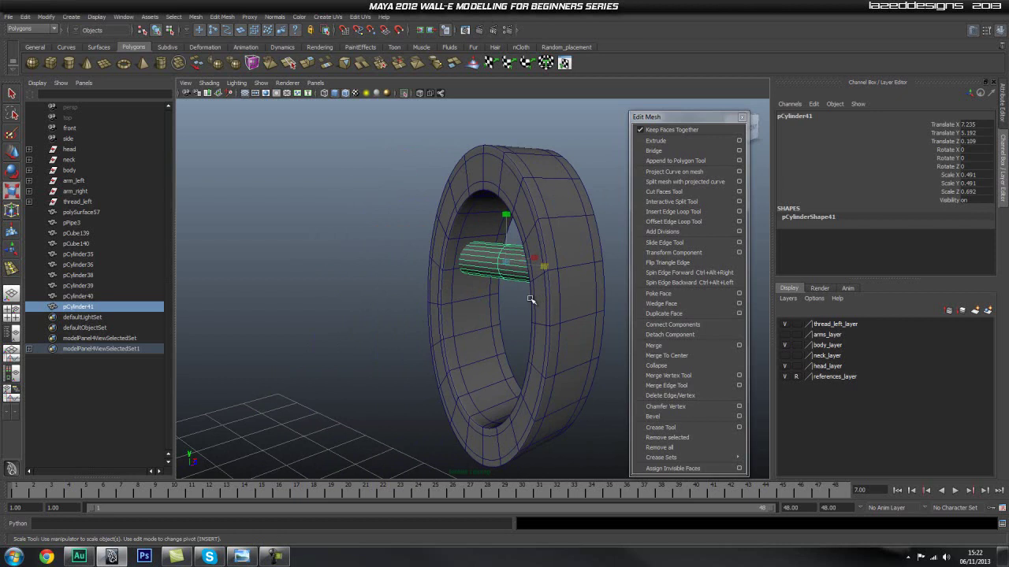
# - Duplicate the ring's crossbar and lower the copy to about Y 4.5 in the ring's opening
pyautogui.hotkey('ctrl', 'd')
pyautogui.press('w')
pyautogui.moveTo(505, 224); pyautogui.dragTo(494, 336)
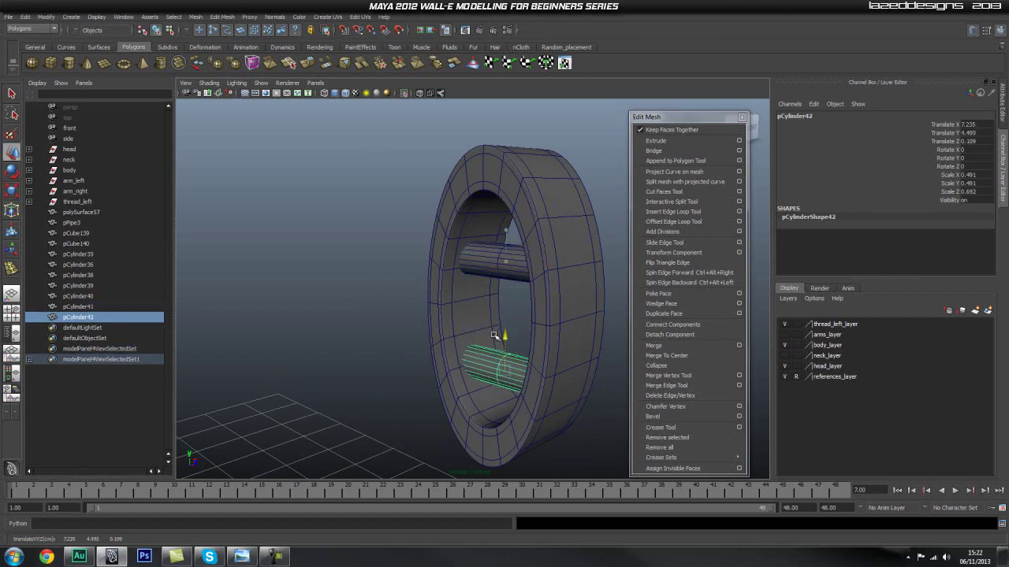
pyautogui.keyDown('alt'); pyautogui.moveTo(304, 350); pyautogui.dragTo(389, 347); pyautogui.keyUp('alt')
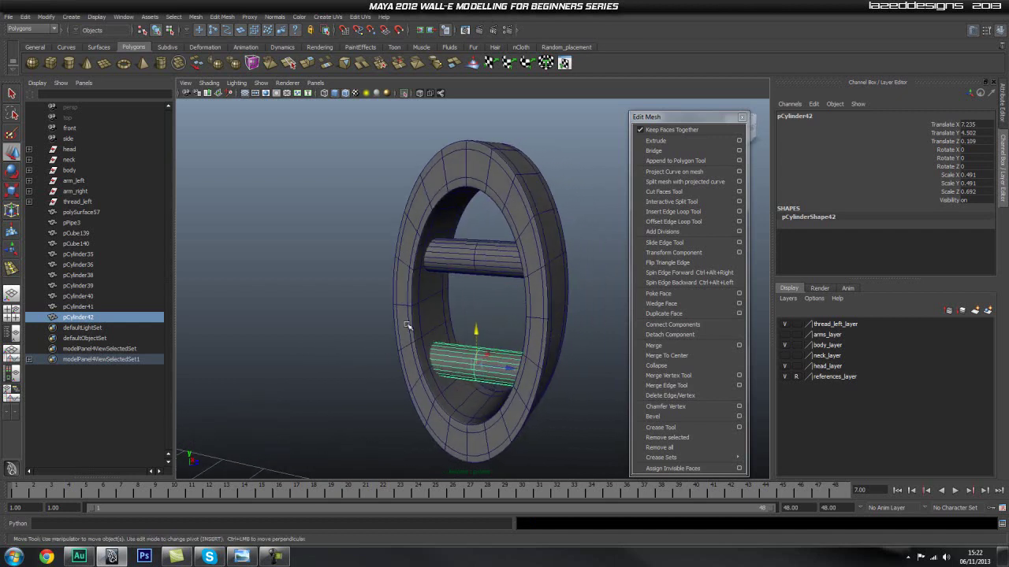
# - Duplicate the ring's upper crossbar and rotate the copy to 90 degrees in X
pyautogui.click(466, 252)
pyautogui.hotkey('ctrl', 'd')
pyautogui.press('e')
pyautogui.moveTo(506, 224); pyautogui.dragTo(516, 287)
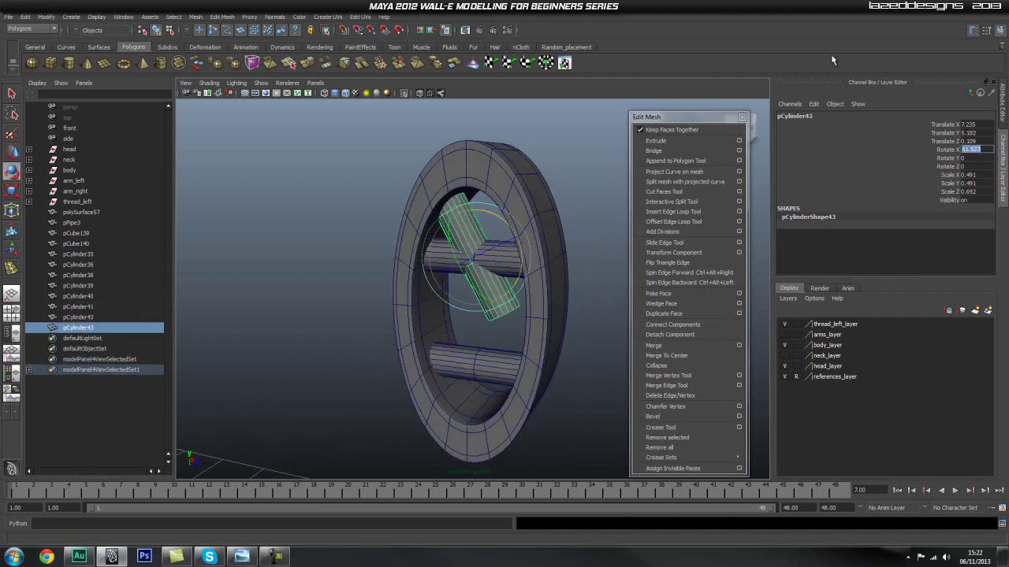
pyautogui.press('Return')
# - Scale the vertical bar to about 0.594 with a Z scale of about 1.446, and lower it to about Y 4.927
pyautogui.press('r')
pyautogui.click(615, 148)
pyautogui.click(476, 226)
pyautogui.moveTo(475, 261); pyautogui.dragTo(489, 263)
pyautogui.moveTo(477, 308); pyautogui.dragTo(477, 343)
pyautogui.press('w')
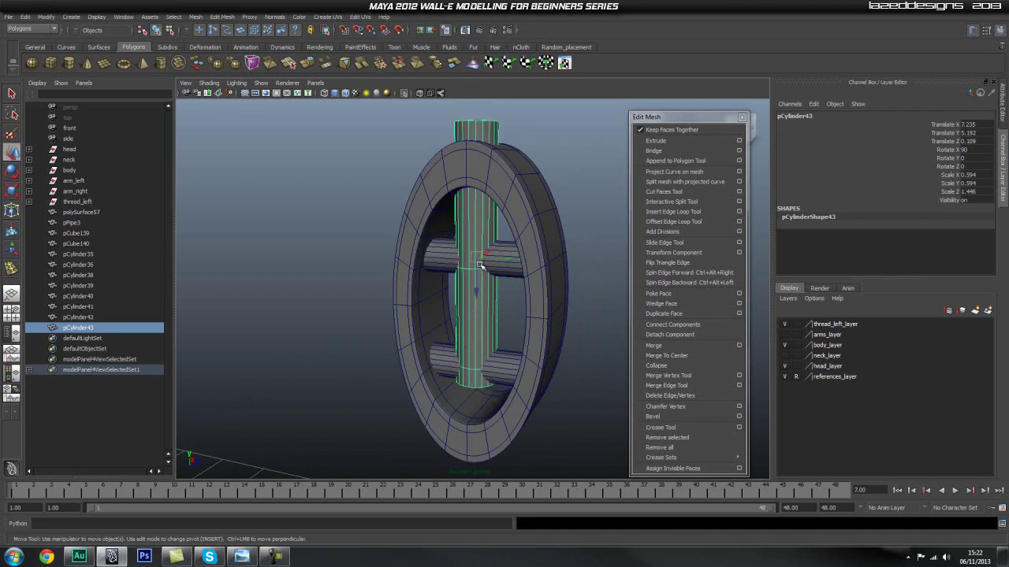
pyautogui.moveTo(477, 291); pyautogui.dragTo(476, 328)
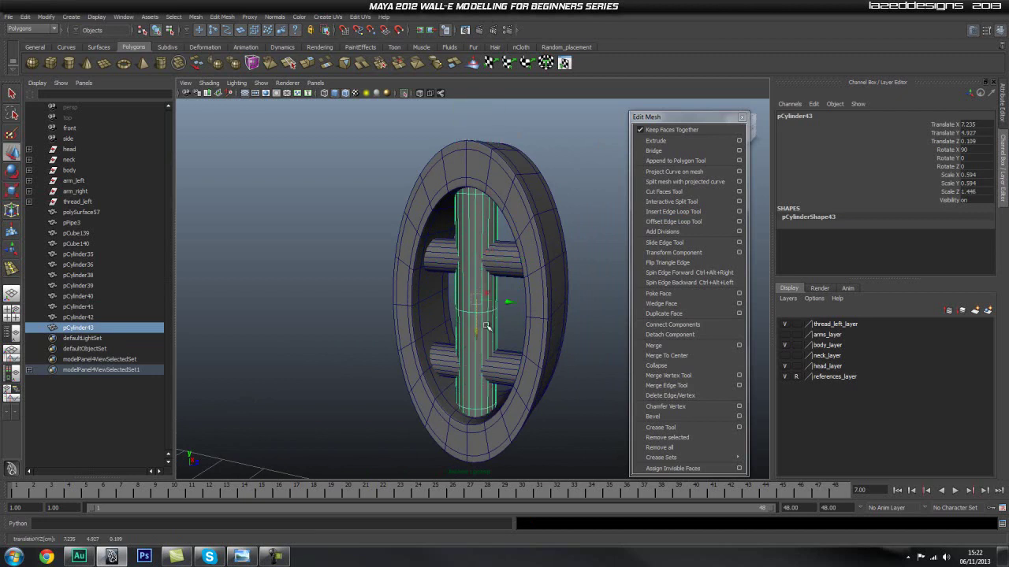
# - Enlarge the vertical bar to about 0.608 with a Z scale of 1.48, and shift it to about X 7.237 in the X-rayed top view
pyautogui.click(591, 276)
pyautogui.keyDown('alt'); pyautogui.moveTo(591, 277); pyautogui.dragTo(365, 303); pyautogui.keyUp('alt')
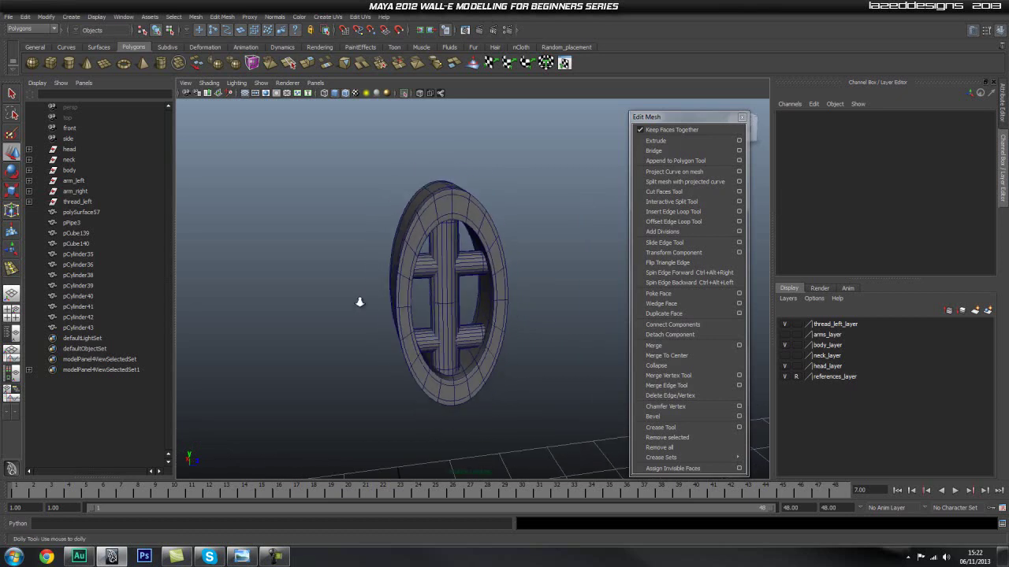
pyautogui.keyDown('alt'); pyautogui.moveTo(365, 303); pyautogui.dragTo(505, 303, button='right'); pyautogui.keyUp('alt')
pyautogui.keyDown('alt'); pyautogui.moveTo(504, 303); pyautogui.dragTo(490, 331); pyautogui.keyUp('alt')
pyautogui.click(484, 300)
pyautogui.press('r')
pyautogui.press('space')
pyautogui.press('space')
pyautogui.keyDown('alt'); pyautogui.moveTo(520, 324); pyautogui.dragTo(386, 324, button='right'); pyautogui.keyUp('alt')
pyautogui.keyDown('alt'); pyautogui.moveTo(538, 208); pyautogui.dragTo(369, 391, button='middle'); pyautogui.keyUp('alt')
pyautogui.press('f')
pyautogui.keyDown('alt'); pyautogui.moveTo(409, 335); pyautogui.dragTo(424, 183, button='right'); pyautogui.keyUp('alt')
pyautogui.keyDown('alt'); pyautogui.moveTo(376, 241); pyautogui.dragTo(544, 257, button='right'); pyautogui.keyUp('alt')
pyautogui.scroll(2, 543, 258)
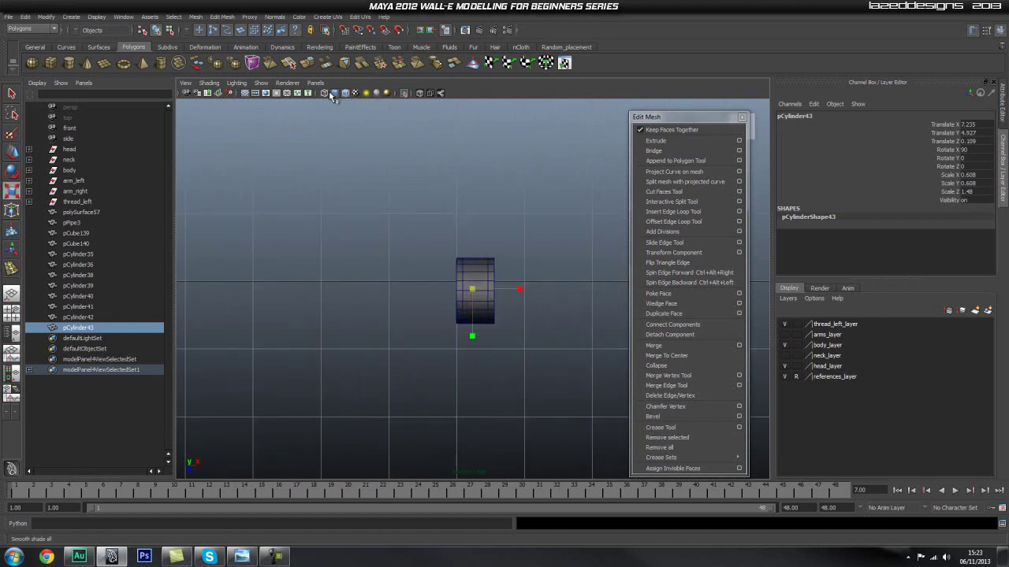
pyautogui.scroll(8, 592, 349)
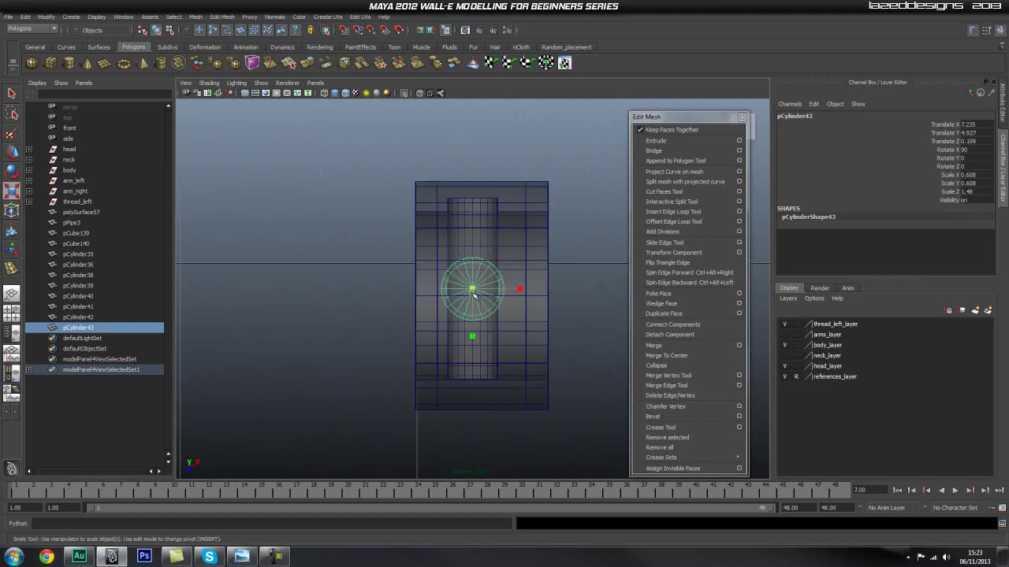
pyautogui.moveTo(475, 234); pyautogui.dragTo(478, 234)
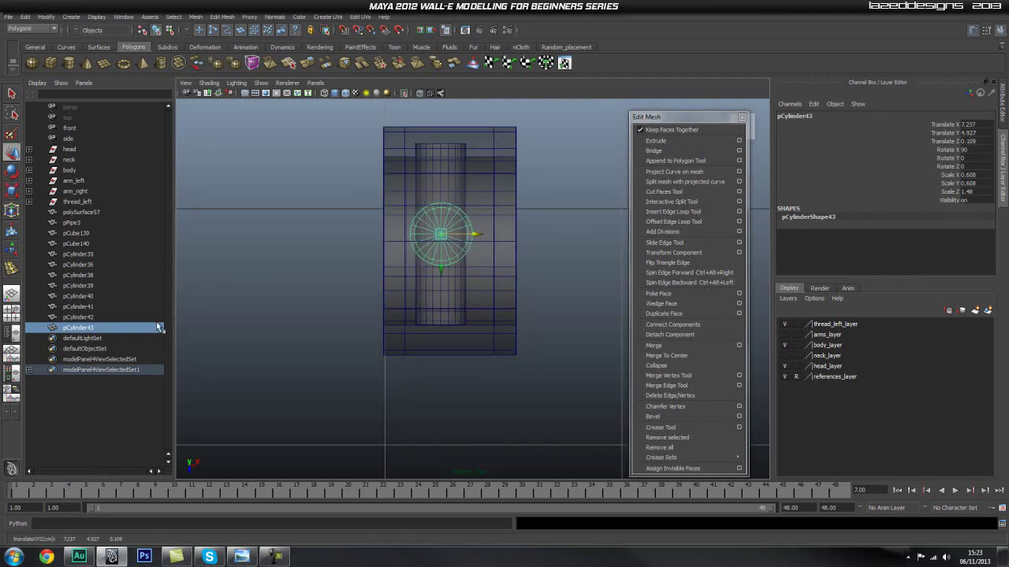
# - Shift both horizontal crossbars together to about X 7.282, towards the middle of the ring's thickness
pyautogui.click(79, 317)
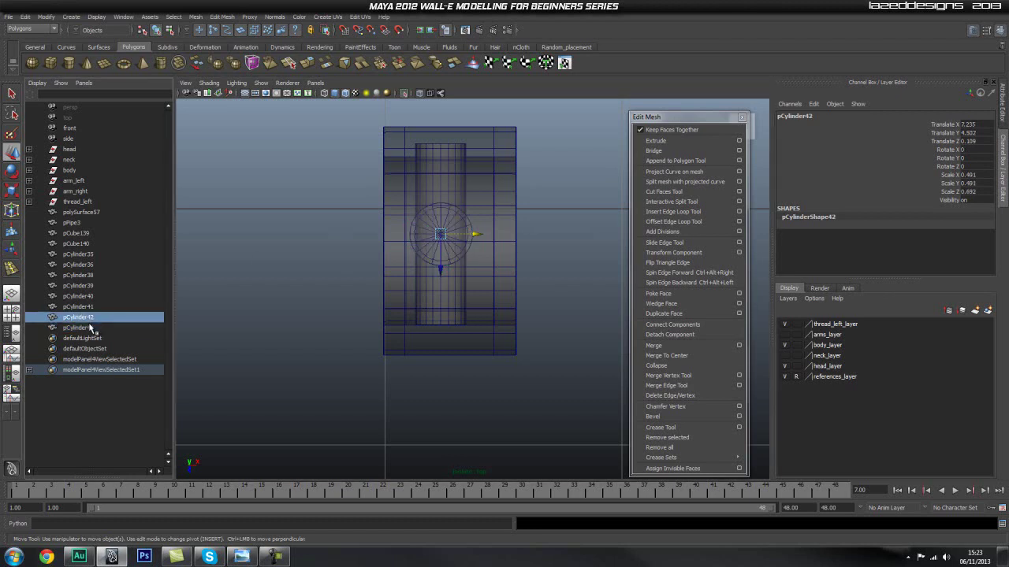
pyautogui.click(78, 307)
pyautogui.moveTo(473, 234); pyautogui.dragTo(481, 235)
pyautogui.click(122, 317)
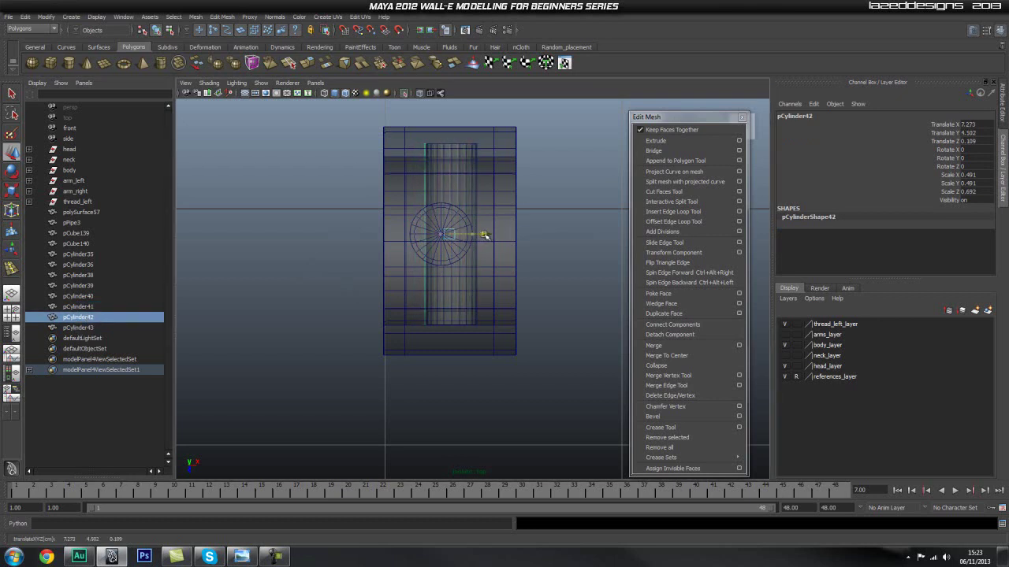
# - Move the vertical bar to about X 7.284 to line it up with the two crossbars
pyautogui.click(418, 234)
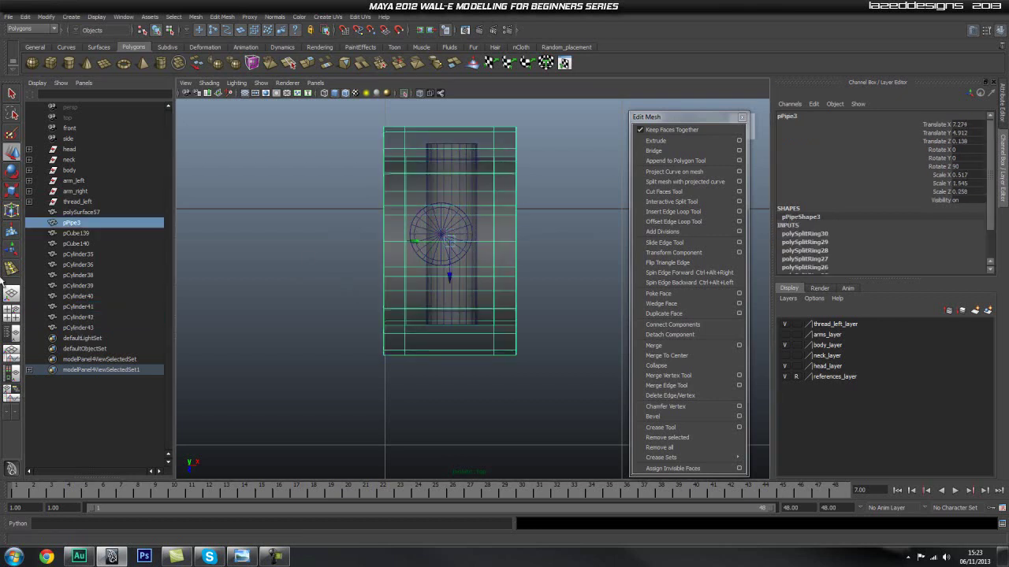
pyautogui.click(78, 326)
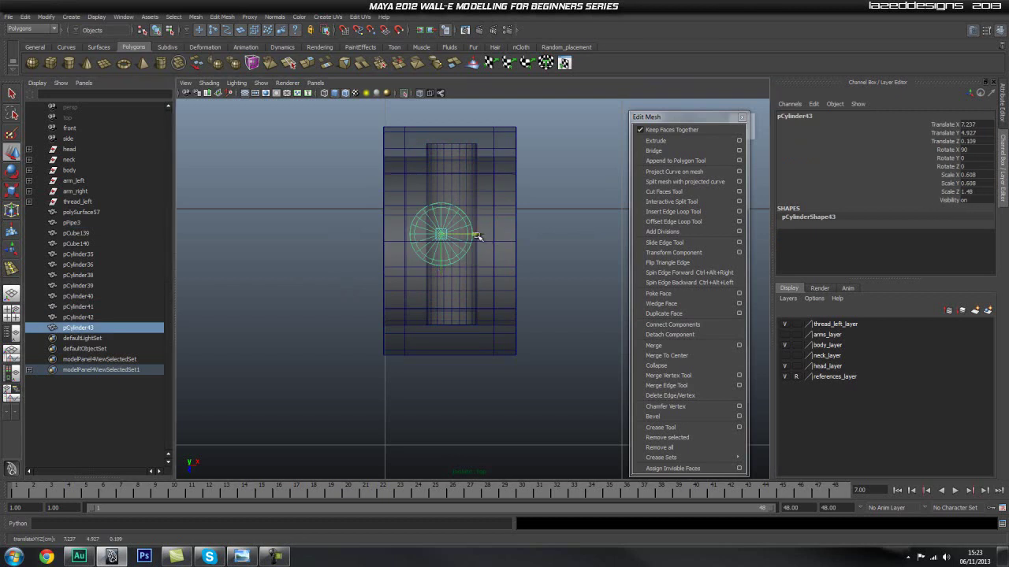
pyautogui.moveTo(476, 236); pyautogui.dragTo(488, 238)
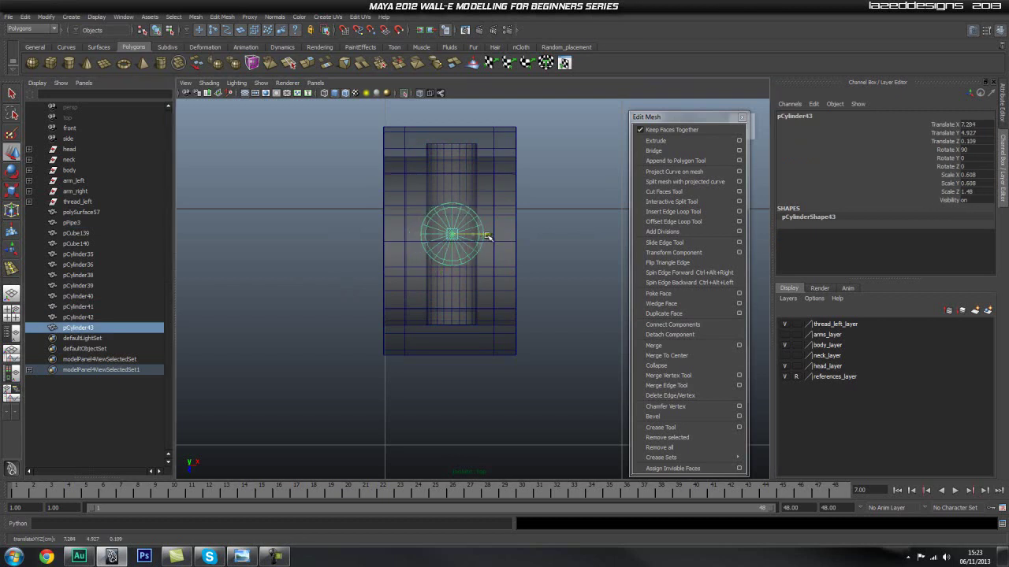
# - Scale the vertical bar up uniformly to about 0.648 with a Z scale of about 1.578, so its ends reach into the ring
pyautogui.press('r')
pyautogui.press('space')
pyautogui.moveTo(453, 237); pyautogui.dragTo(453, 211)
pyautogui.keyDown('alt'); pyautogui.moveTo(432, 263); pyautogui.dragTo(399, 308); pyautogui.keyUp('alt')
pyautogui.keyDown('alt'); pyautogui.moveTo(398, 308); pyautogui.dragTo(284, 316, button='right'); pyautogui.keyUp('alt')
pyautogui.keyDown('alt'); pyautogui.moveTo(473, 294); pyautogui.dragTo(391, 261, button='middle'); pyautogui.keyUp('alt')
pyautogui.press('space')
pyautogui.moveTo(462, 300); pyautogui.dragTo(522, 304)
pyautogui.keyDown('alt'); pyautogui.moveTo(231, 305); pyautogui.dragTo(354, 284, button='right'); pyautogui.keyUp('alt')
pyautogui.keyDown('alt'); pyautogui.moveTo(374, 275); pyautogui.dragTo(403, 263, button='middle'); pyautogui.keyUp('alt')
pyautogui.scroll(-2, 403, 286)
# - Centre the vertical bar in the ring at about Z 0.135 and deselect it
pyautogui.press('w')
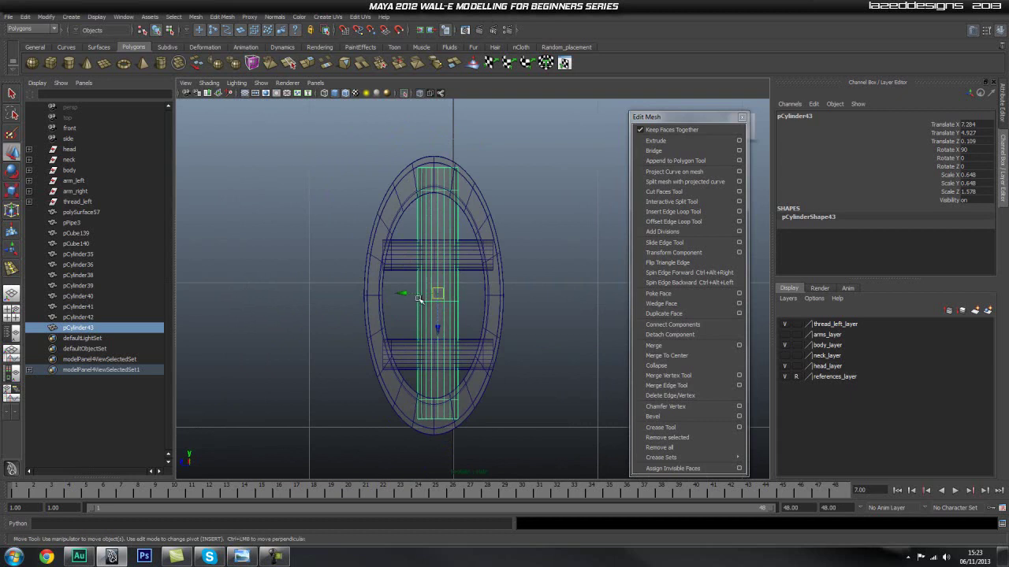
pyautogui.moveTo(403, 291); pyautogui.dragTo(396, 292)
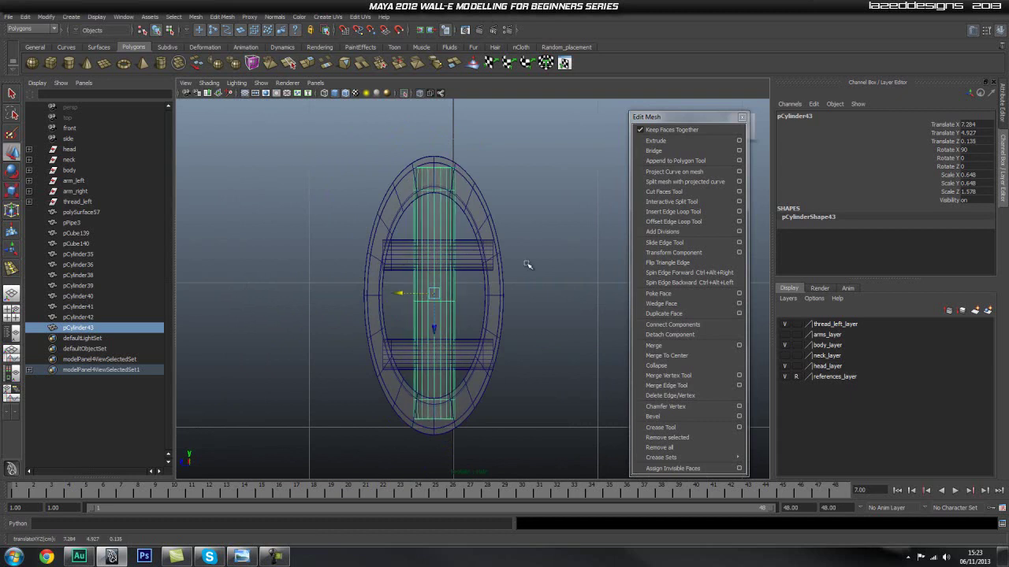
pyautogui.click(532, 261)
# - Return to the perspective view of the ring and turn off X-ray shading
pyautogui.press('space')
pyautogui.moveTo(478, 277); pyautogui.dragTo(450, 265)
pyautogui.scroll(-5, 394, 326)
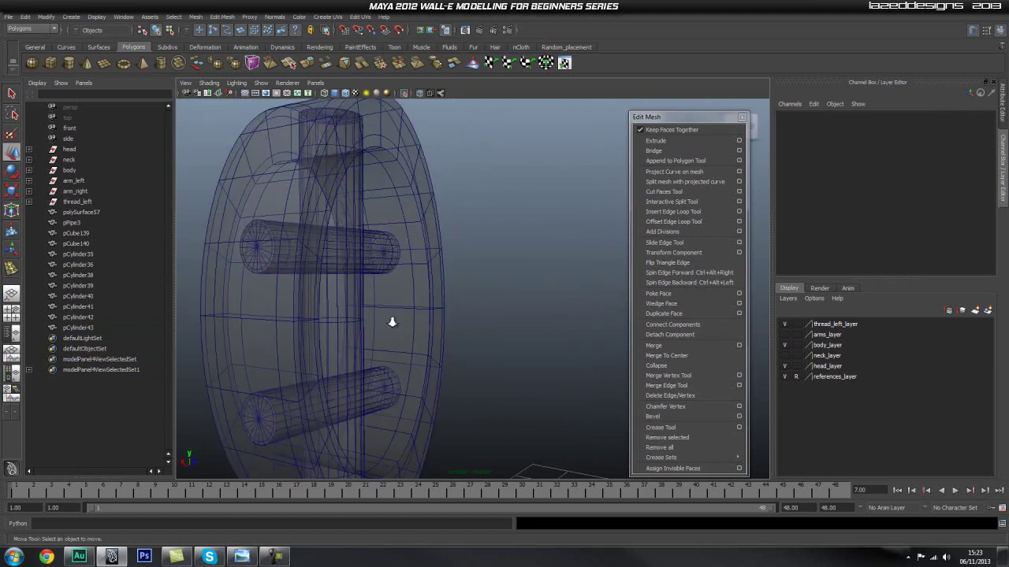
pyautogui.keyDown('alt'); pyautogui.moveTo(394, 326); pyautogui.dragTo(378, 285); pyautogui.keyUp('alt')
pyautogui.click(418, 95)
pyautogui.keyDown('alt'); pyautogui.moveTo(306, 293); pyautogui.dragTo(327, 296); pyautogui.keyUp('alt')
pyautogui.keyDown('alt'); pyautogui.moveTo(327, 296); pyautogui.dragTo(439, 269, button='right'); pyautogui.keyUp('alt')
pyautogui.keyDown('alt'); pyautogui.moveTo(439, 269); pyautogui.dragTo(437, 300, button='middle'); pyautogui.keyUp('alt')
pyautogui.keyDown('alt'); pyautogui.moveTo(437, 300); pyautogui.dragTo(448, 350); pyautogui.keyUp('alt')
# - Move the vertices at the lower crossbar's protruding end inward so that they sit inside the ring, and leave vertex editing
pyautogui.click(461, 356)
pyautogui.keyDown('alt'); pyautogui.moveTo(488, 379); pyautogui.dragTo(464, 374); pyautogui.keyUp('alt')
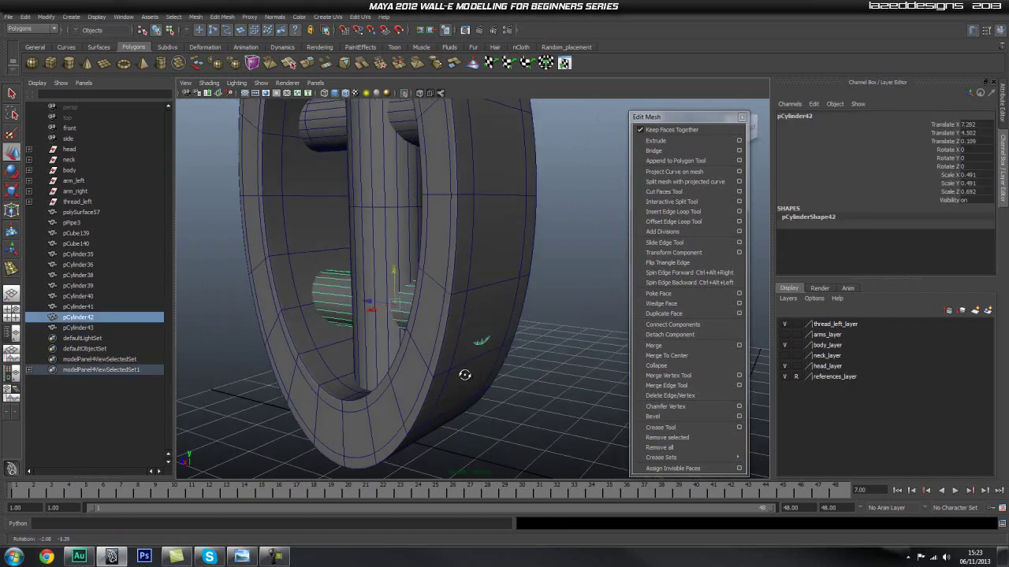
pyautogui.moveTo(403, 301); pyautogui.dragTo(378, 306, button='right')
pyautogui.keyDown('alt'); pyautogui.moveTo(612, 346); pyautogui.dragTo(602, 331); pyautogui.keyUp('alt')
pyautogui.moveTo(576, 292); pyautogui.dragTo(482, 381)
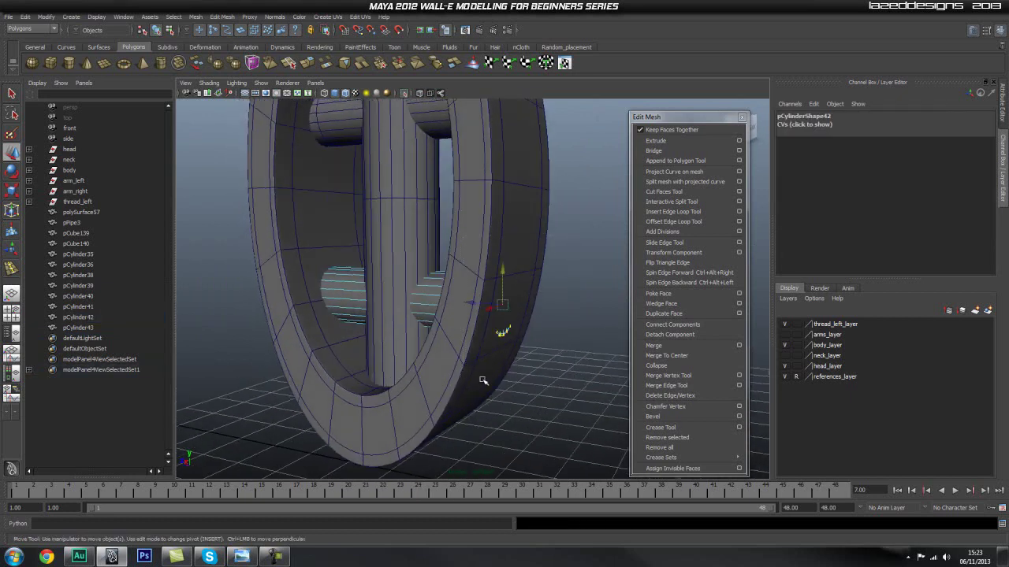
pyautogui.click(463, 298)
pyautogui.click(436, 291)
pyautogui.hotkey('ctrl', 'z')
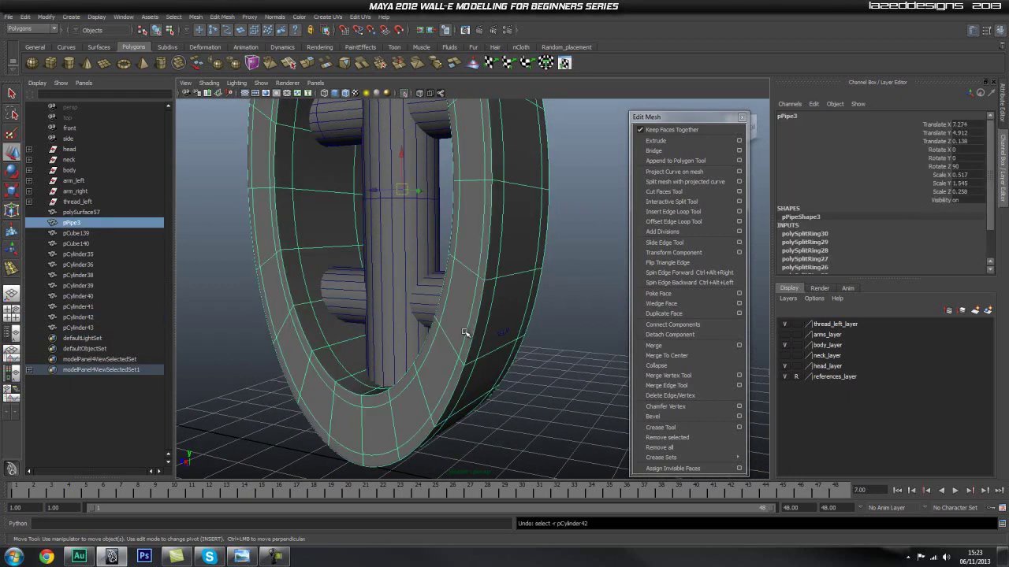
pyautogui.hotkey('ctrl', 'z')
pyautogui.moveTo(473, 307); pyautogui.dragTo(468, 301)
pyautogui.keyDown('alt'); pyautogui.moveTo(402, 314); pyautogui.dragTo(360, 305); pyautogui.keyUp('alt')
pyautogui.rightClick(418, 274)
pyautogui.moveTo(419, 270); pyautogui.dragTo(465, 257, button='right')
pyautogui.click(574, 303)
# - Check the finished bars in the ring, deselect everything and end the isolated view to show the whole model
pyautogui.click(462, 329)
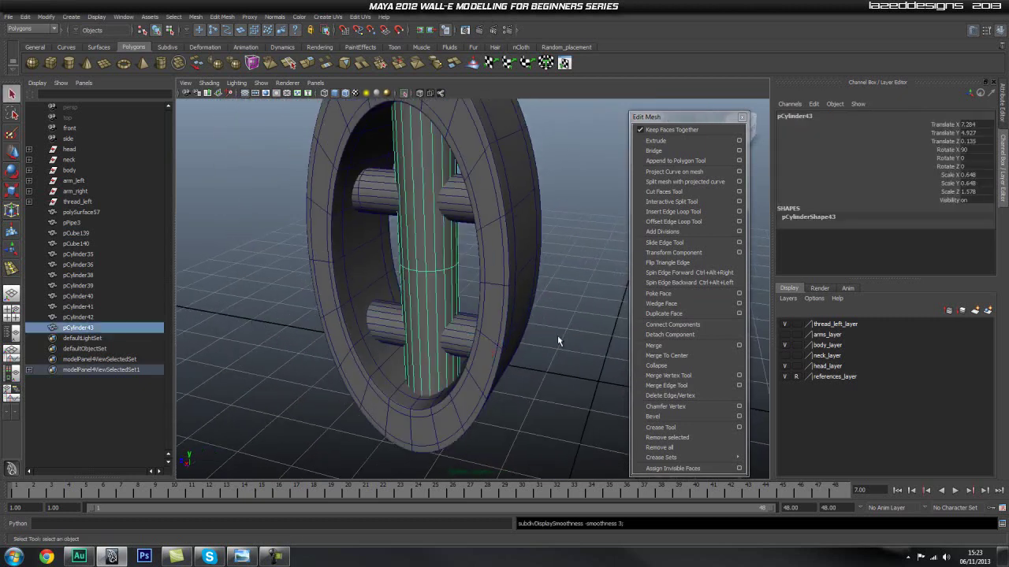
pyautogui.keyDown('alt'); pyautogui.moveTo(481, 339); pyautogui.dragTo(539, 312); pyautogui.keyUp('alt')
pyautogui.click(534, 205)
pyautogui.click(580, 311)
pyautogui.keyDown('alt'); pyautogui.moveTo(538, 312); pyautogui.dragTo(399, 310, button='right'); pyautogui.keyUp('alt')
pyautogui.keyDown('alt'); pyautogui.moveTo(399, 311); pyautogui.dragTo(397, 314); pyautogui.keyUp('alt')
pyautogui.keyDown('alt'); pyautogui.moveTo(396, 314); pyautogui.dragTo(511, 322, button='right'); pyautogui.keyUp('alt')
pyautogui.keyDown('alt'); pyautogui.moveTo(512, 322); pyautogui.dragTo(441, 315); pyautogui.keyUp('alt')
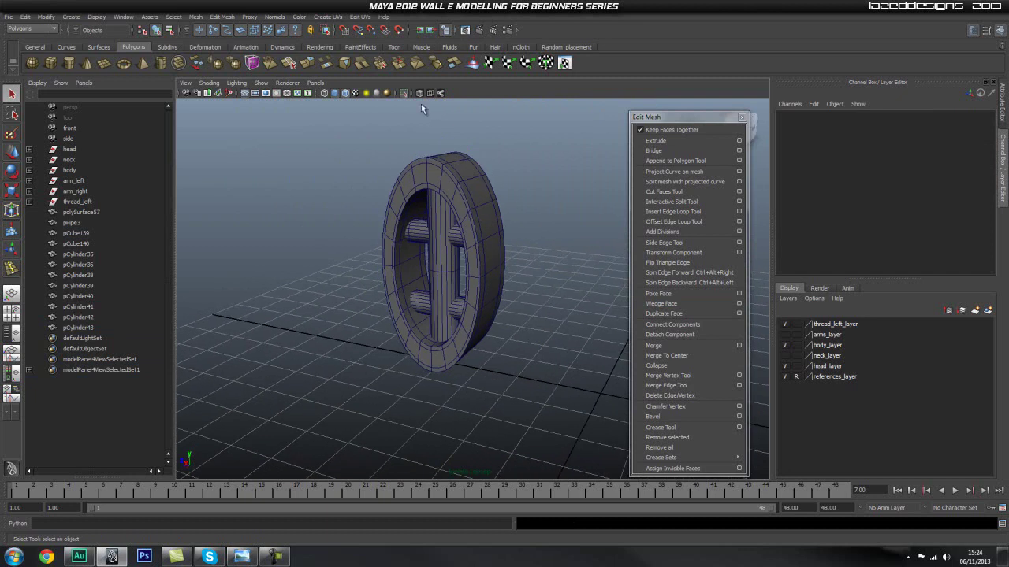
pyautogui.click(404, 93)
# - Examine how the ring, its bars and the bracket's pins fit together in the complete thread joint
pyautogui.keyDown('alt'); pyautogui.moveTo(565, 300); pyautogui.dragTo(276, 265, button='right'); pyautogui.keyUp('alt')
pyautogui.keyDown('alt'); pyautogui.moveTo(470, 299); pyautogui.dragTo(455, 334); pyautogui.keyUp('alt')
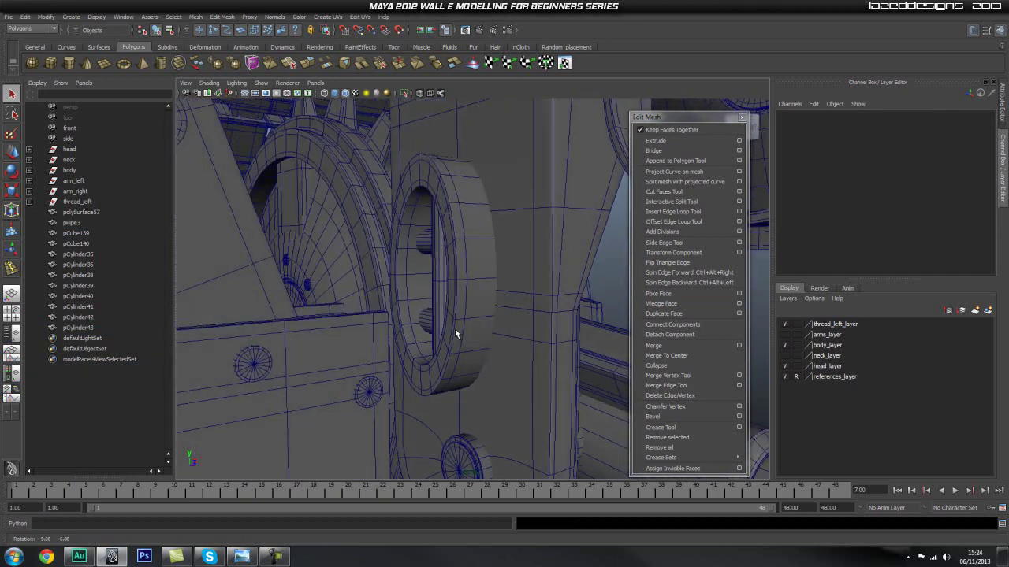
pyautogui.keyDown('alt'); pyautogui.moveTo(312, 325); pyautogui.dragTo(390, 315); pyautogui.keyUp('alt')
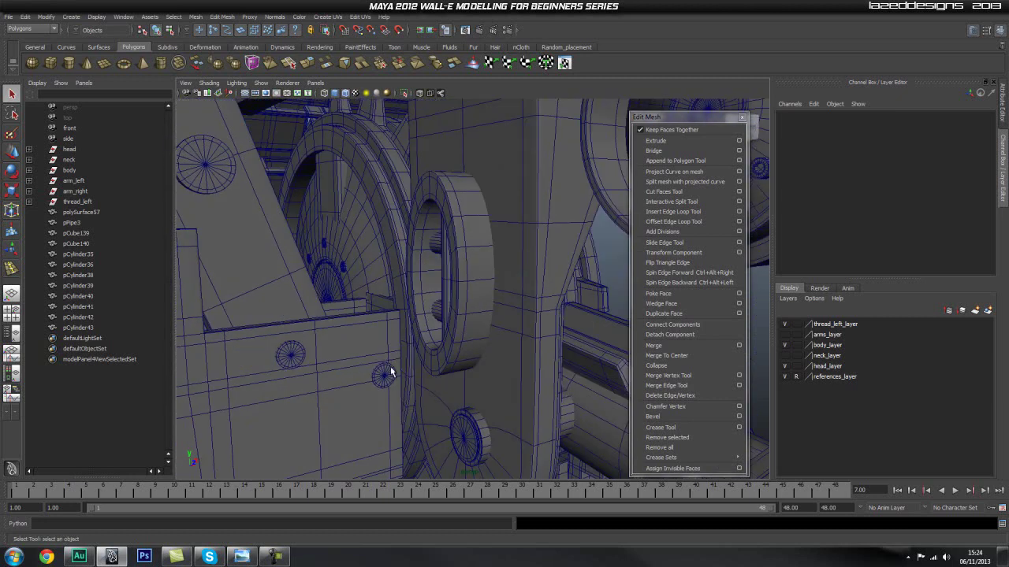
pyautogui.click(390, 374)
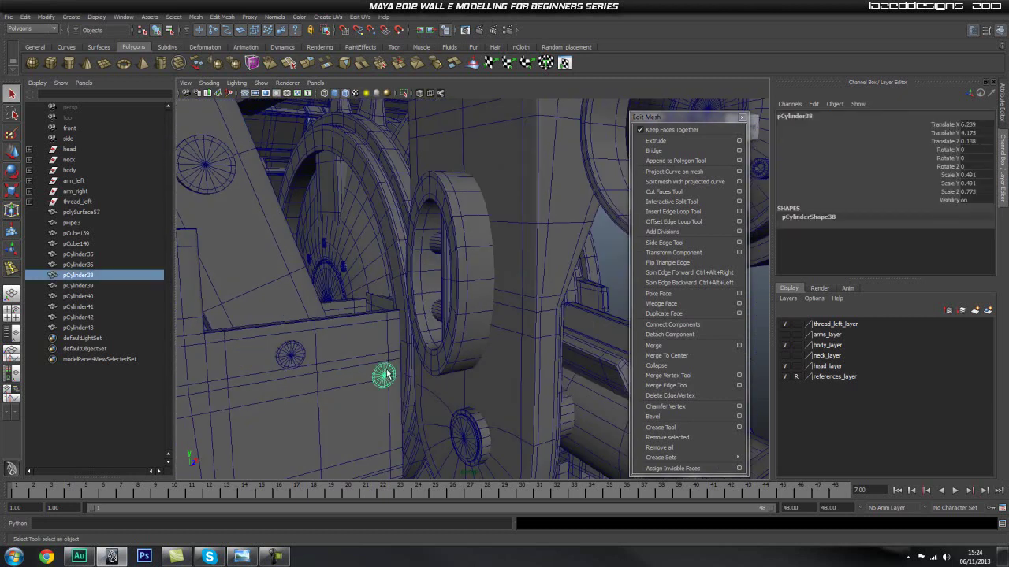
pyautogui.keyDown('alt'); pyautogui.moveTo(383, 331); pyautogui.dragTo(304, 317); pyautogui.keyUp('alt')
pyautogui.click(446, 315)
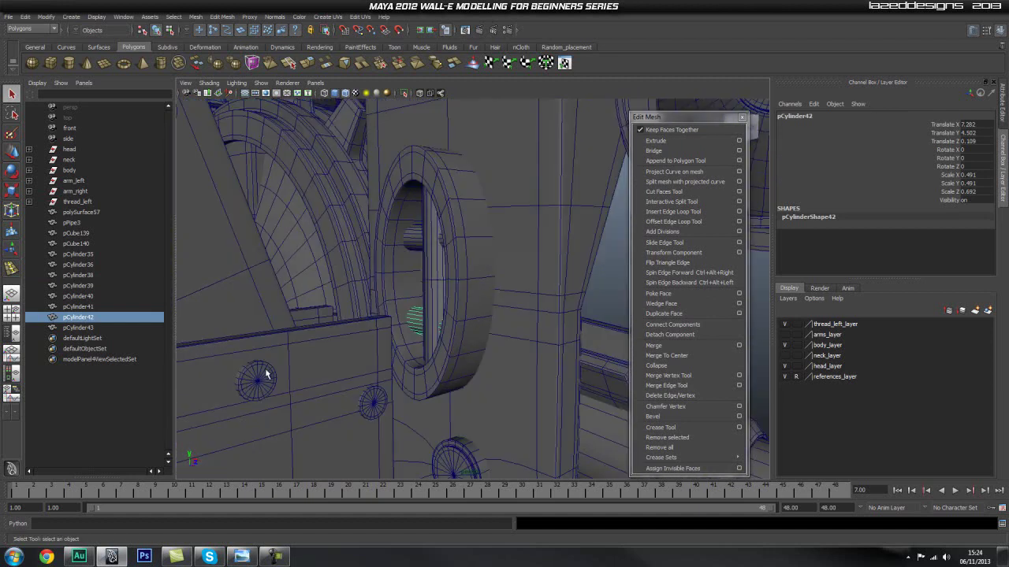
pyautogui.click(268, 373)
pyautogui.click(414, 237)
pyautogui.scroll(-3, 344, 281)
pyautogui.moveTo(345, 281)
pyautogui.keyDown('alt'); pyautogui.mouseDown()
pyautogui.moveTo(327, 264)
pyautogui.moveTo(347, 276)
pyautogui.mouseUp(); pyautogui.keyUp('alt')
pyautogui.click(213, 343)
pyautogui.click(343, 214)
pyautogui.keyDown('alt'); pyautogui.moveTo(316, 335); pyautogui.dragTo(497, 259); pyautogui.keyUp('alt')
# - Try to rotate the vertical bar inside the ring
pyautogui.click(496, 284)
pyautogui.press('e')
pyautogui.moveTo(502, 306); pyautogui.dragTo(484, 310)
pyautogui.hotkey('ctrl', 'z')
# - Examine the position of the bracket and ring beneath the body and beside the left thread
pyautogui.keyDown('alt'); pyautogui.moveTo(483, 310); pyautogui.dragTo(409, 325, button='right'); pyautogui.keyUp('alt')
pyautogui.keyDown('alt'); pyautogui.moveTo(410, 326); pyautogui.dragTo(500, 322); pyautogui.keyUp('alt')
pyautogui.keyDown('alt'); pyautogui.moveTo(500, 321); pyautogui.dragTo(432, 319, button='right'); pyautogui.keyUp('alt')
pyautogui.keyDown('alt'); pyautogui.moveTo(432, 318); pyautogui.dragTo(567, 316); pyautogui.keyUp('alt')
pyautogui.keyDown('alt'); pyautogui.moveTo(568, 316); pyautogui.dragTo(523, 318, button='right'); pyautogui.keyUp('alt')
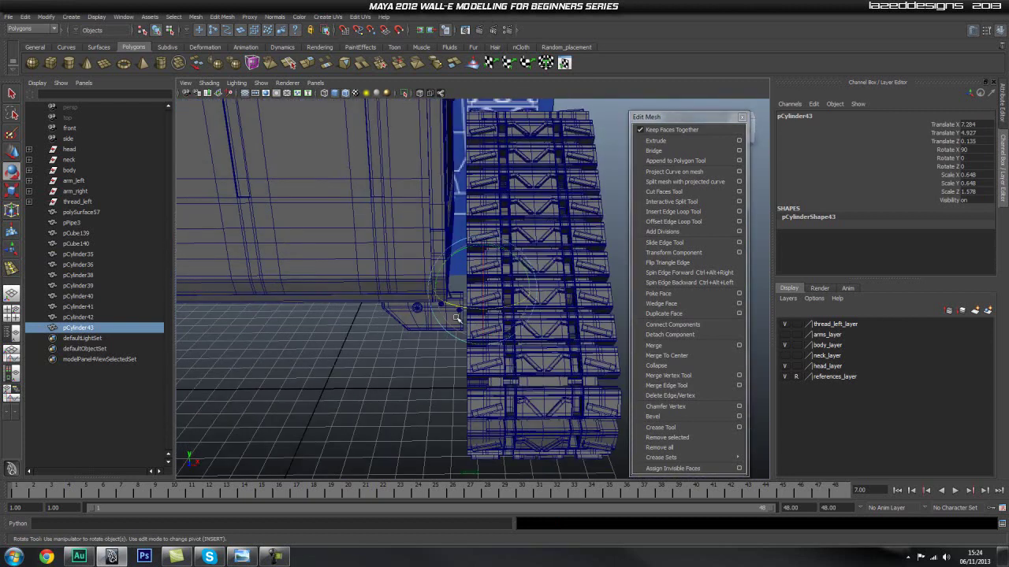
pyautogui.keyDown('alt'); pyautogui.moveTo(313, 334); pyautogui.dragTo(360, 340, button='right'); pyautogui.keyUp('alt')
pyautogui.keyDown('alt'); pyautogui.moveTo(361, 340); pyautogui.dragTo(513, 329); pyautogui.keyUp('alt')
pyautogui.keyDown('alt'); pyautogui.moveTo(419, 326); pyautogui.dragTo(585, 328, button='right'); pyautogui.keyUp('alt')
pyautogui.hotkey('ctrl', 'z')
pyautogui.hotkey('ctrl', 'z')
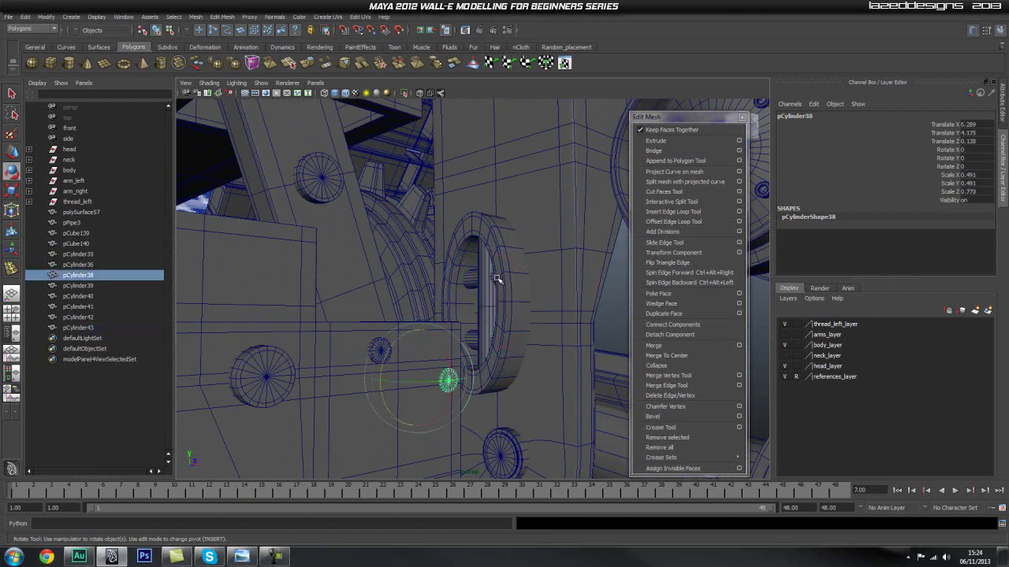
pyautogui.click(495, 280)
pyautogui.keyDown('alt'); pyautogui.moveTo(520, 290); pyautogui.dragTo(491, 305, button='right'); pyautogui.keyUp('alt')
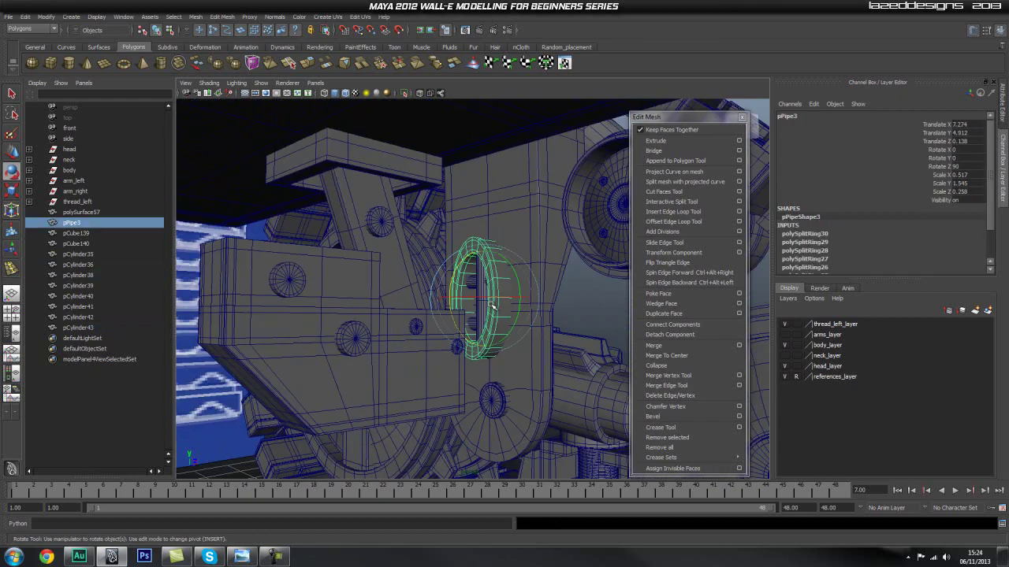
pyautogui.keyDown('alt'); pyautogui.moveTo(543, 315); pyautogui.dragTo(527, 303, button='right'); pyautogui.keyUp('alt')
pyautogui.keyDown('alt'); pyautogui.moveTo(526, 303); pyautogui.dragTo(580, 297); pyautogui.keyUp('alt')
pyautogui.keyDown('alt'); pyautogui.moveTo(581, 297); pyautogui.dragTo(565, 288, button='right'); pyautogui.keyUp('alt')
pyautogui.click(539, 290)
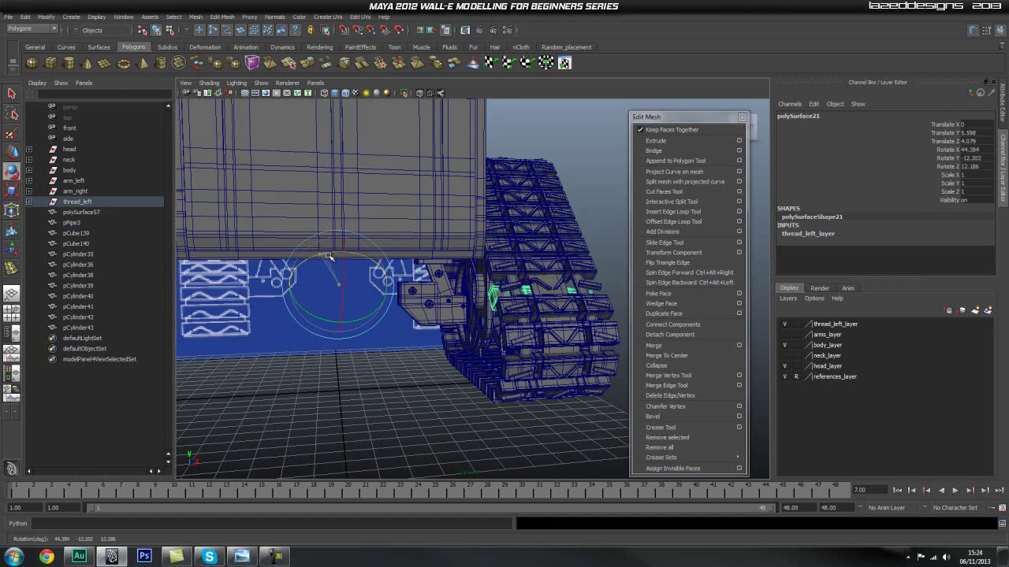
pyautogui.click(473, 396)
pyautogui.keyDown('alt'); pyautogui.moveTo(463, 361); pyautogui.dragTo(487, 343); pyautogui.keyUp('alt')
pyautogui.keyDown('alt'); pyautogui.moveTo(354, 339); pyautogui.dragTo(399, 347, button='right'); pyautogui.keyUp('alt')
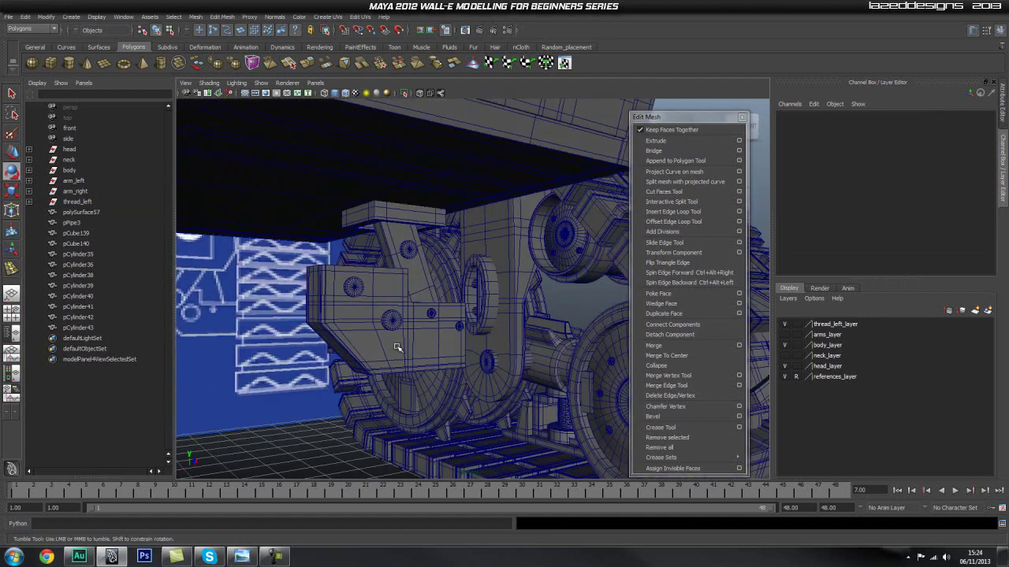
# - Examine the bracket's individual pins and the wheel behind it from several angles
pyautogui.keyDown('alt'); pyautogui.moveTo(272, 326); pyautogui.dragTo(308, 332, button='right'); pyautogui.keyUp('alt')
pyautogui.keyDown('alt'); pyautogui.moveTo(308, 331); pyautogui.dragTo(436, 290); pyautogui.keyUp('alt')
pyautogui.keyDown('alt'); pyautogui.moveTo(436, 290); pyautogui.dragTo(430, 311, button='right'); pyautogui.keyUp('alt')
pyautogui.keyDown('alt'); pyautogui.moveTo(431, 310); pyautogui.dragTo(439, 320); pyautogui.keyUp('alt')
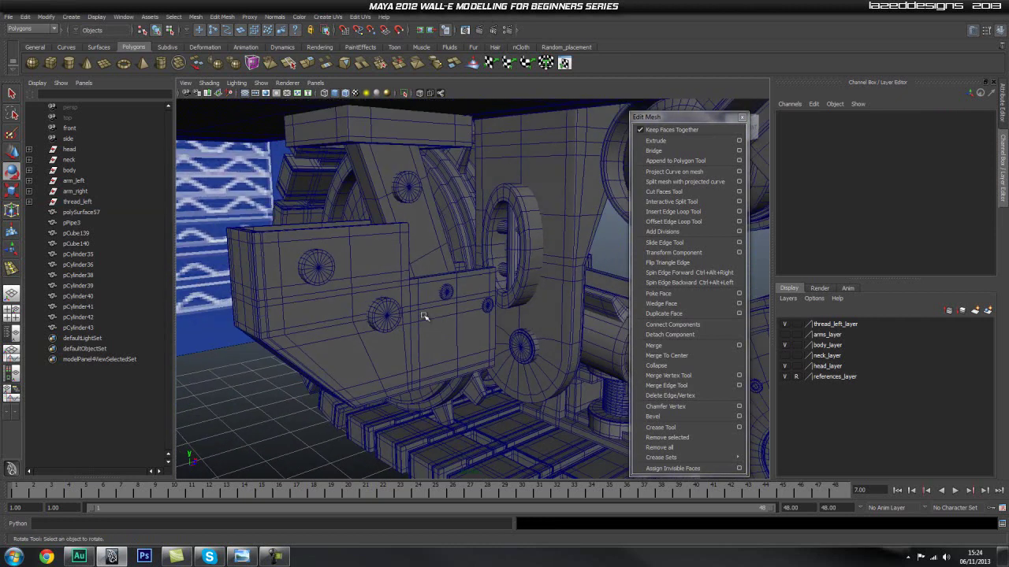
pyautogui.keyDown('alt'); pyautogui.moveTo(299, 293); pyautogui.dragTo(431, 292, button='right'); pyautogui.keyUp('alt')
pyautogui.keyDown('alt'); pyautogui.moveTo(430, 292); pyautogui.dragTo(463, 309); pyautogui.keyUp('alt')
pyautogui.keyDown('alt'); pyautogui.moveTo(463, 310); pyautogui.dragTo(360, 307, button='right'); pyautogui.keyUp('alt')
pyautogui.keyDown('alt'); pyautogui.moveTo(360, 307); pyautogui.dragTo(433, 314); pyautogui.keyUp('alt')
pyautogui.click(433, 355)
pyautogui.click(489, 319)
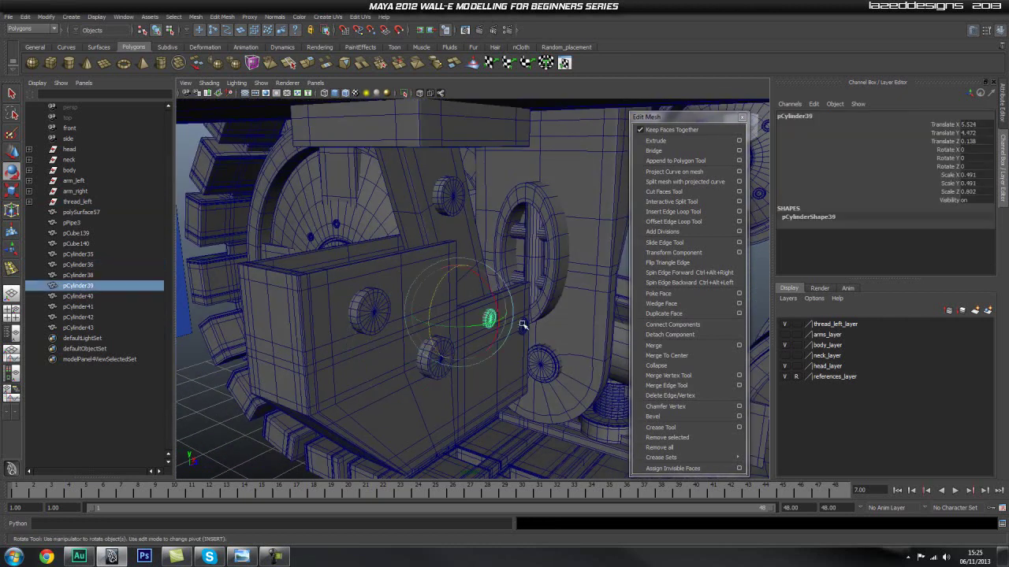
pyautogui.click(523, 327)
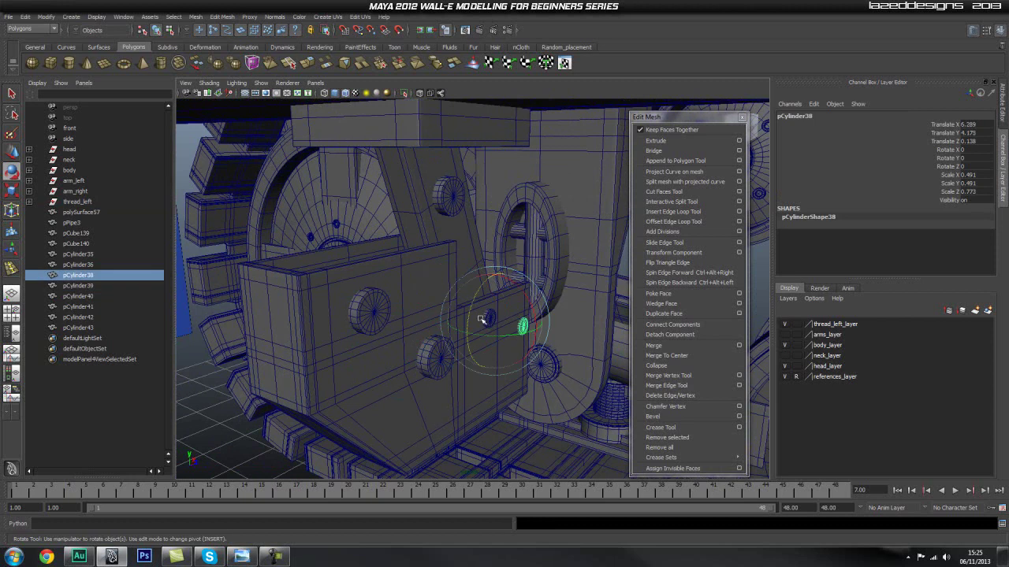
pyautogui.click(441, 354)
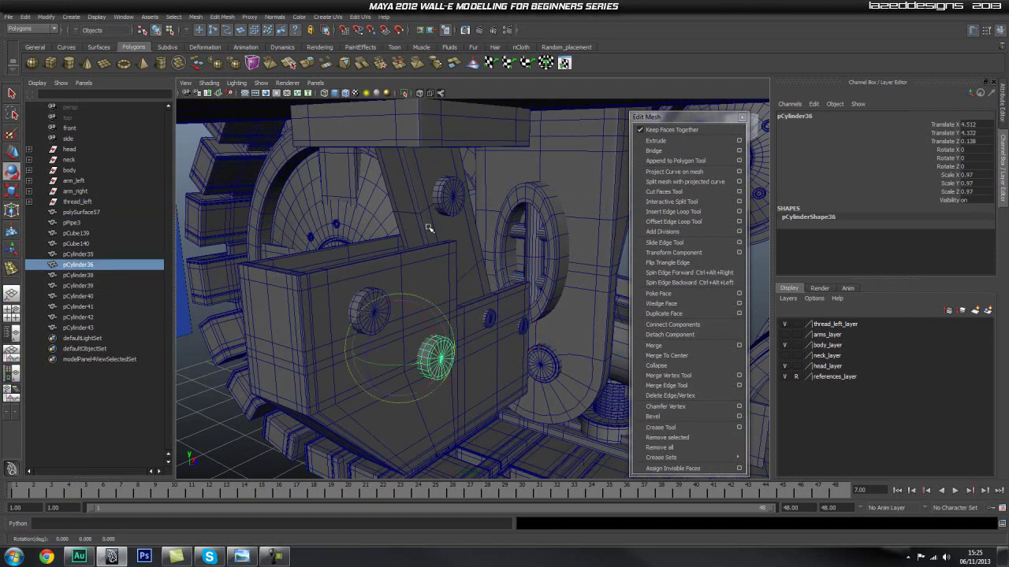
pyautogui.click(254, 249)
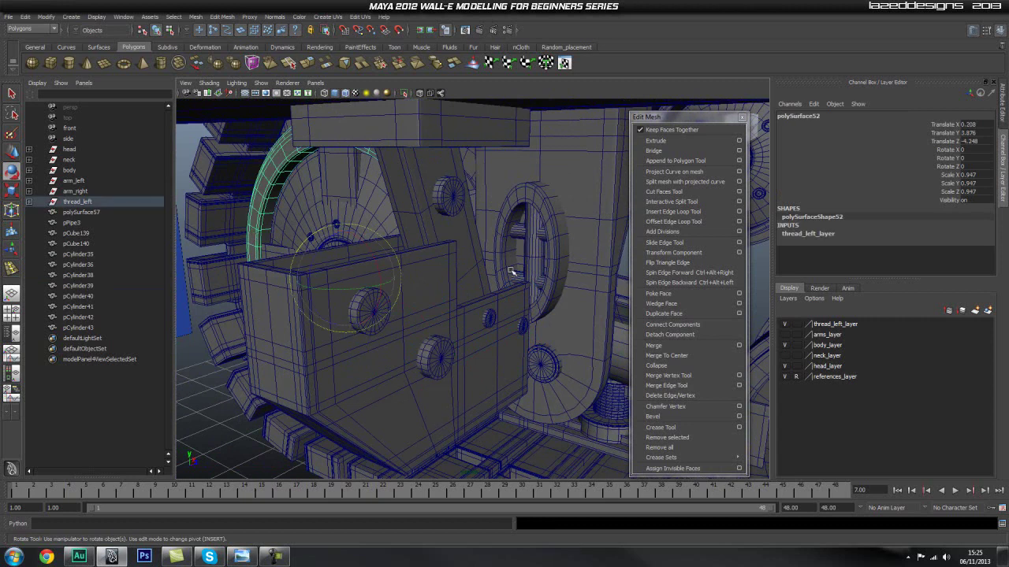
pyautogui.keyDown('alt'); pyautogui.moveTo(444, 266); pyautogui.dragTo(450, 291); pyautogui.keyUp('alt')
pyautogui.keyDown('alt'); pyautogui.moveTo(450, 291); pyautogui.dragTo(358, 297, button='right'); pyautogui.keyUp('alt')
pyautogui.keyDown('alt'); pyautogui.moveTo(358, 297); pyautogui.dragTo(482, 299); pyautogui.keyUp('alt')
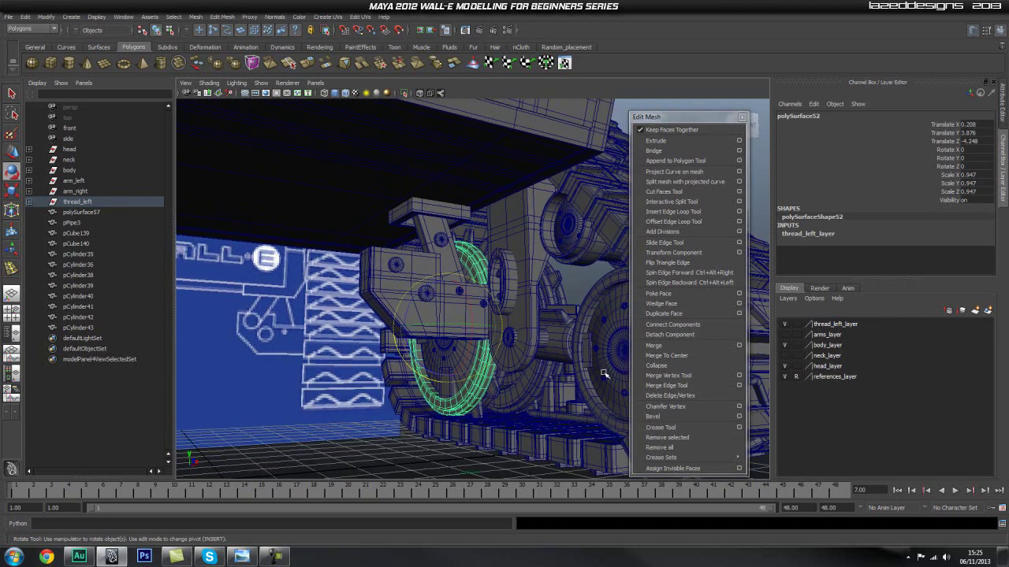